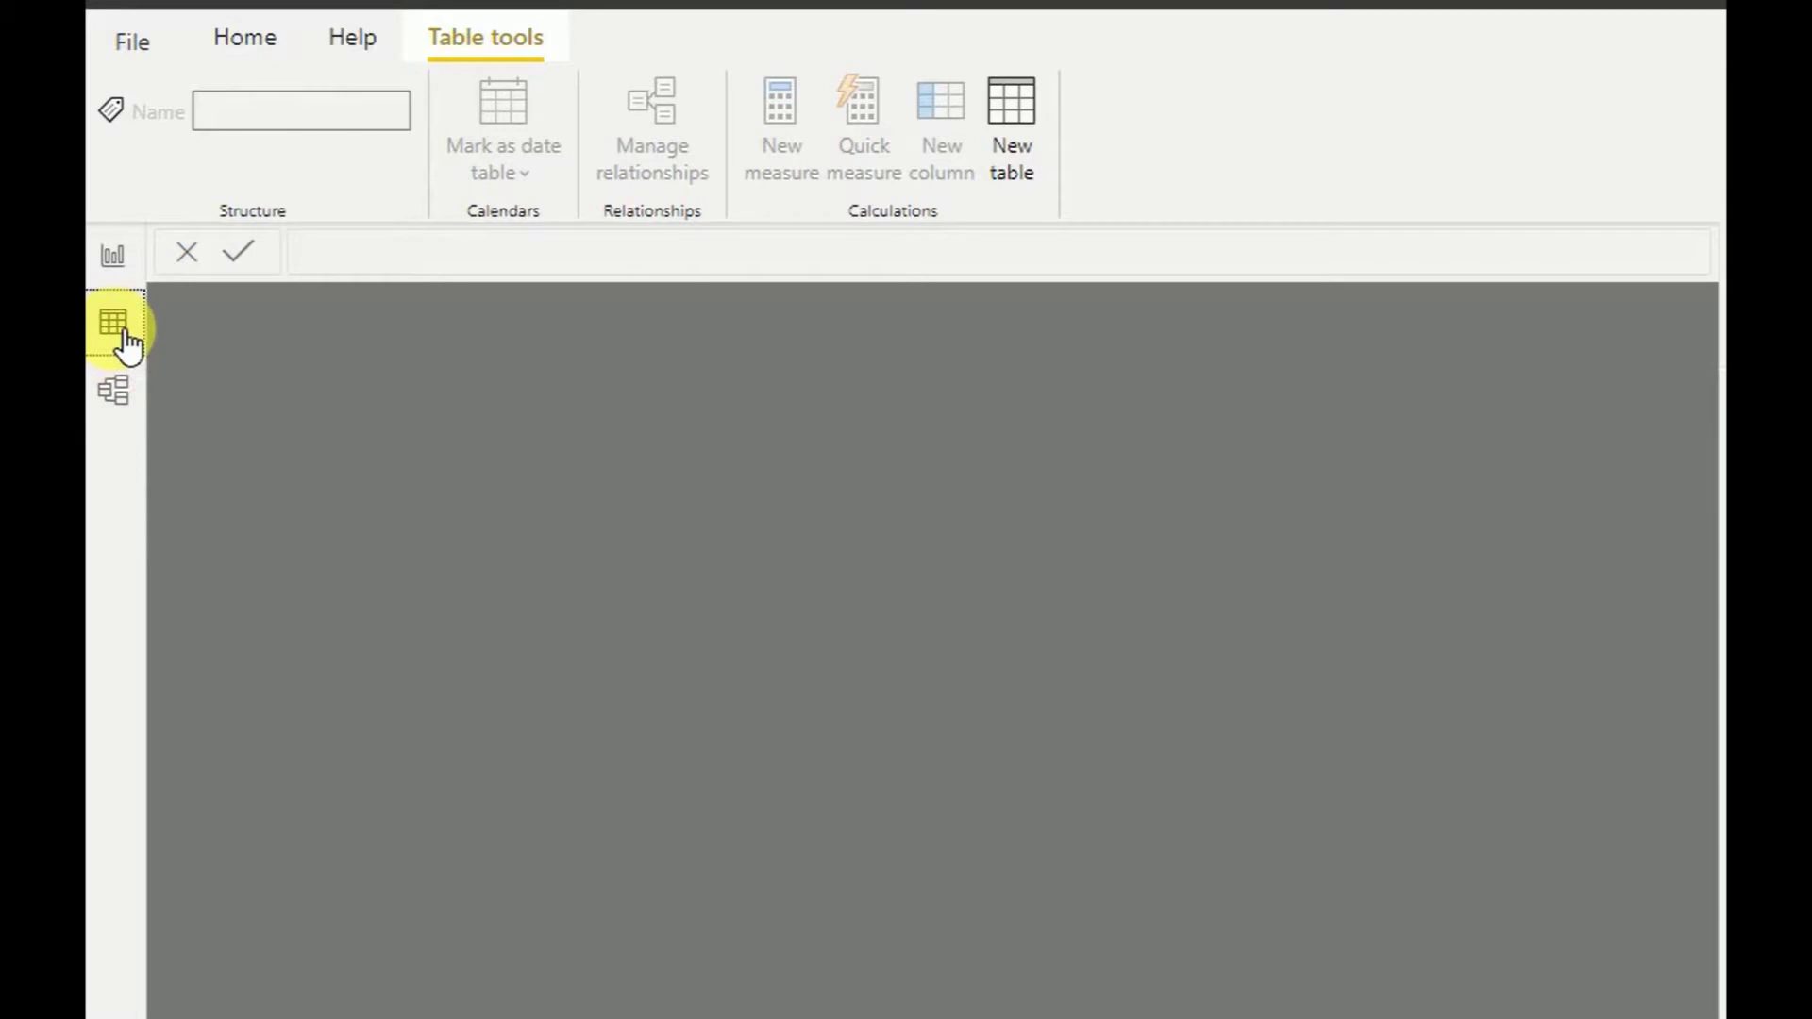
Switch from Model view back to Data view and create a new calculated table named Table.
left_click(126, 406)
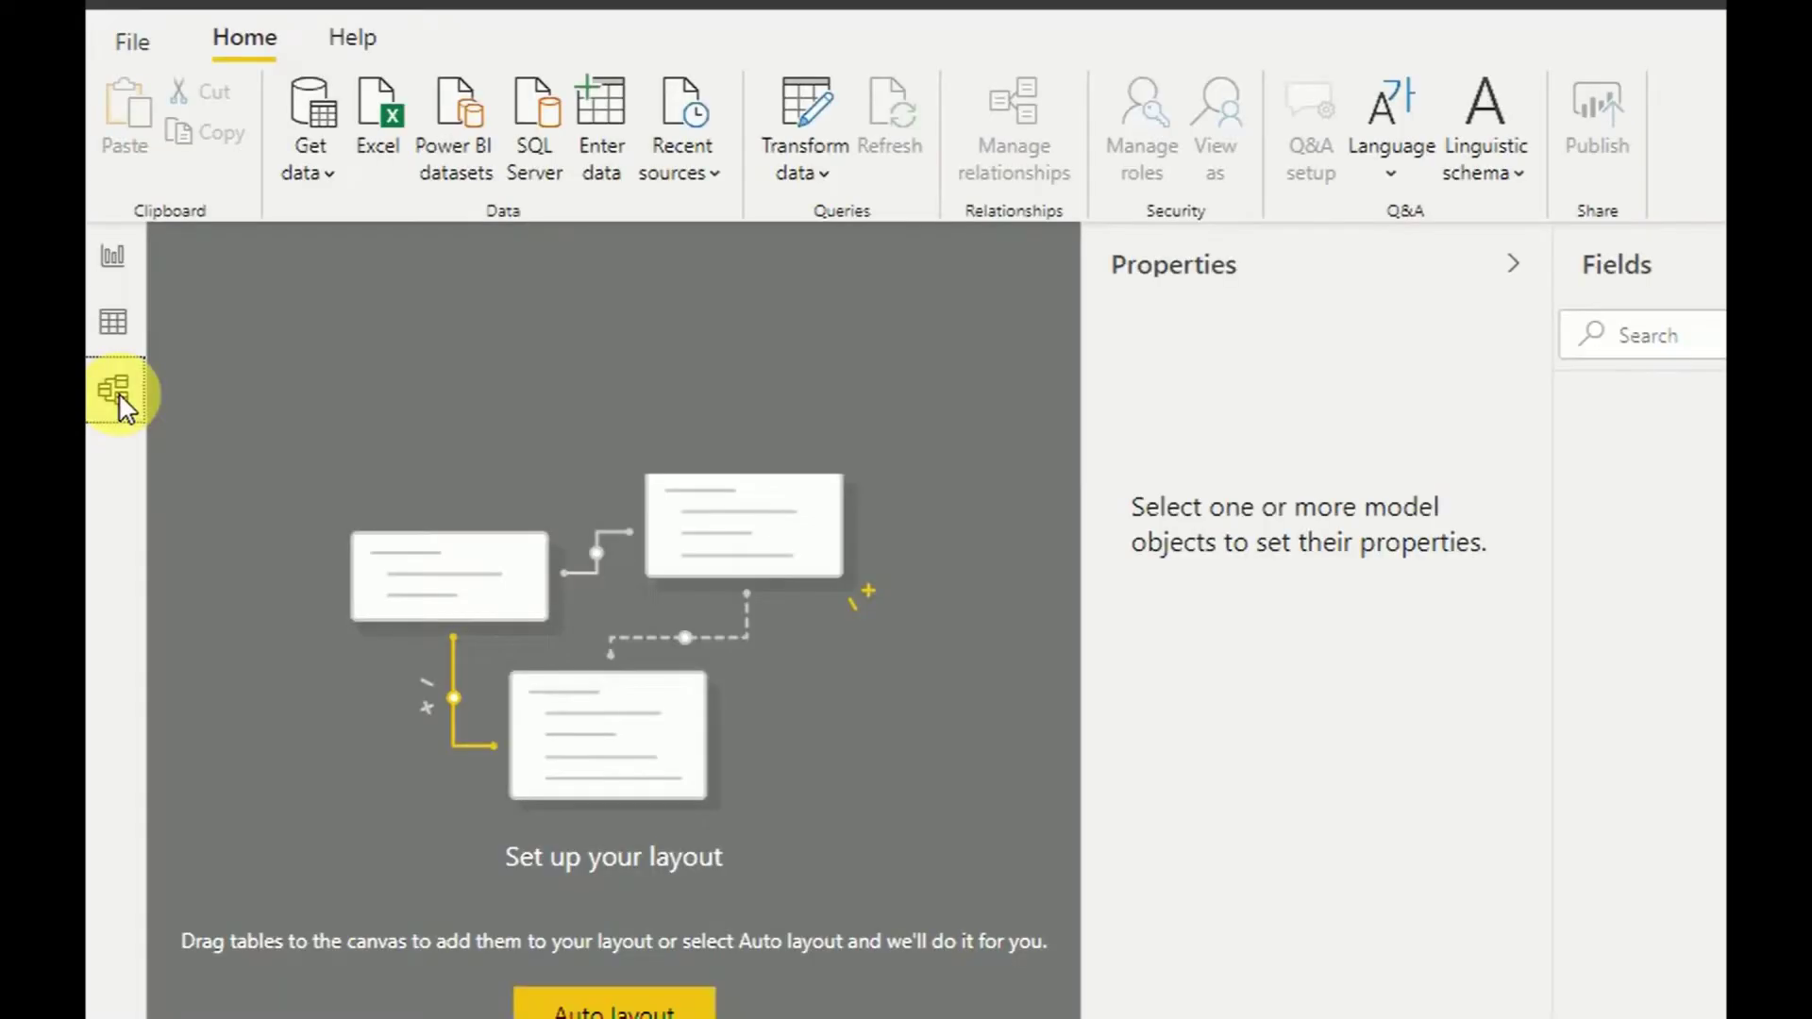
left_click(127, 326)
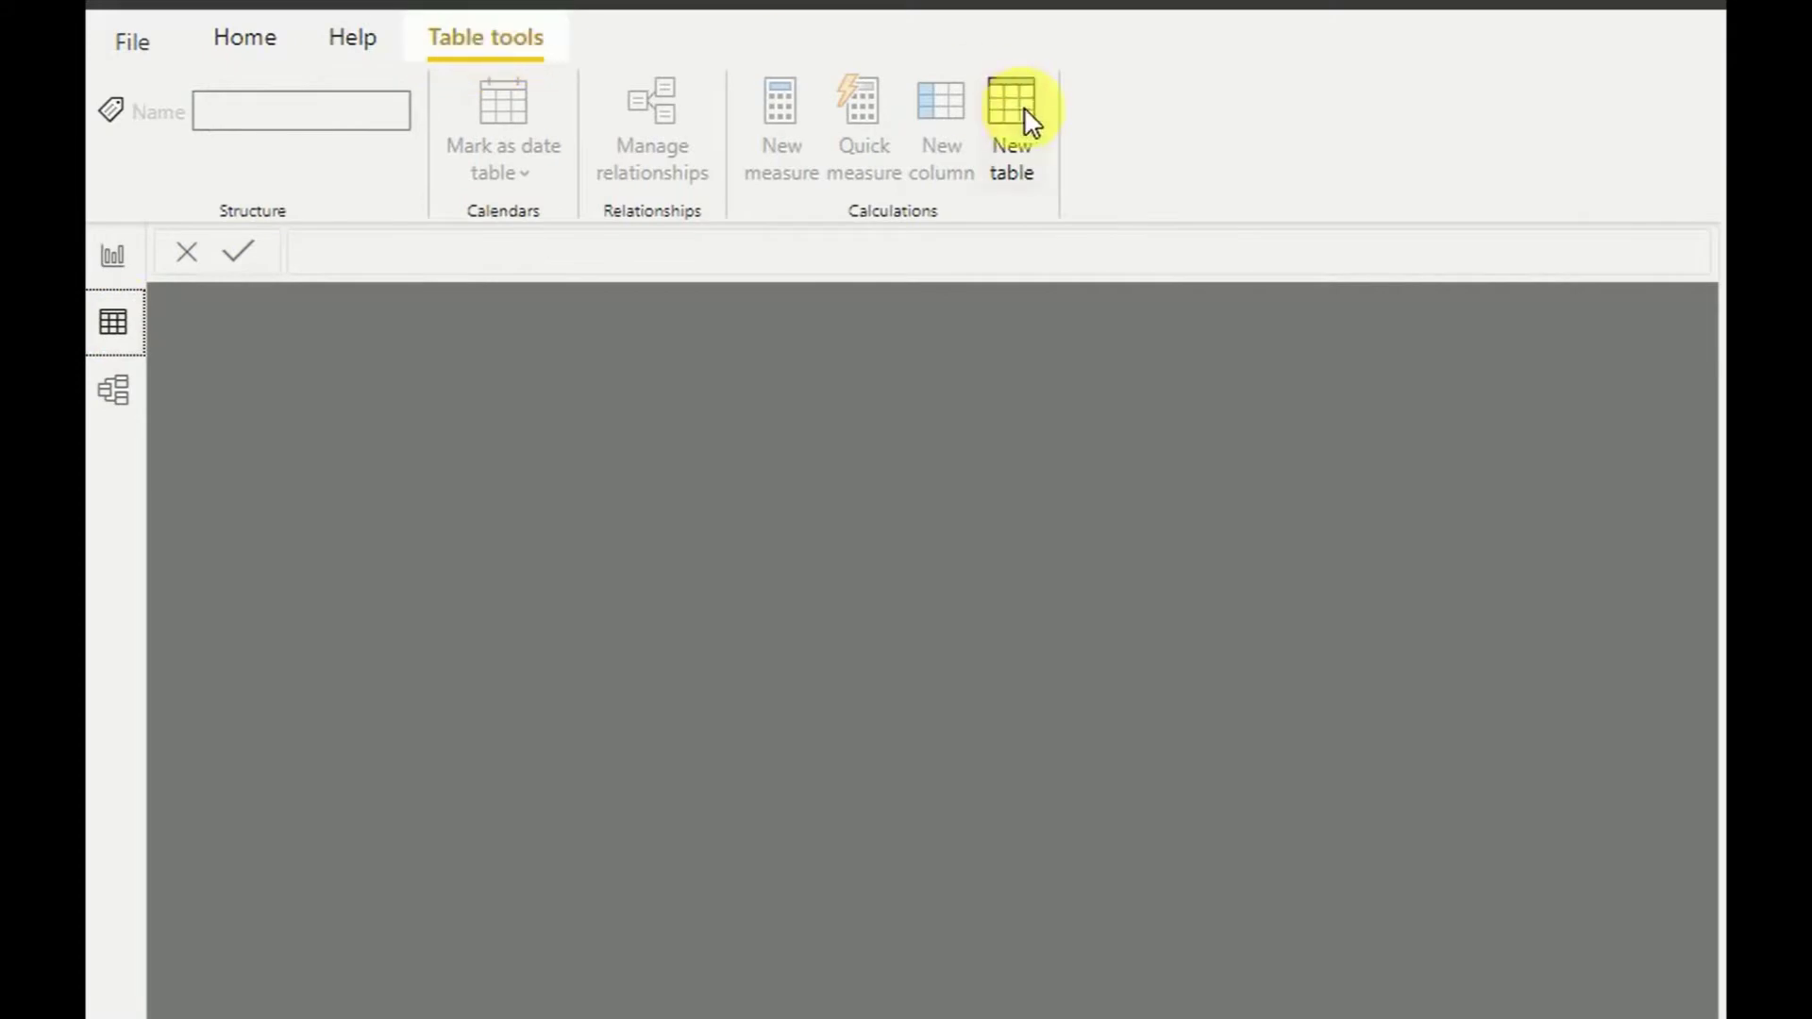
left_click(1012, 143)
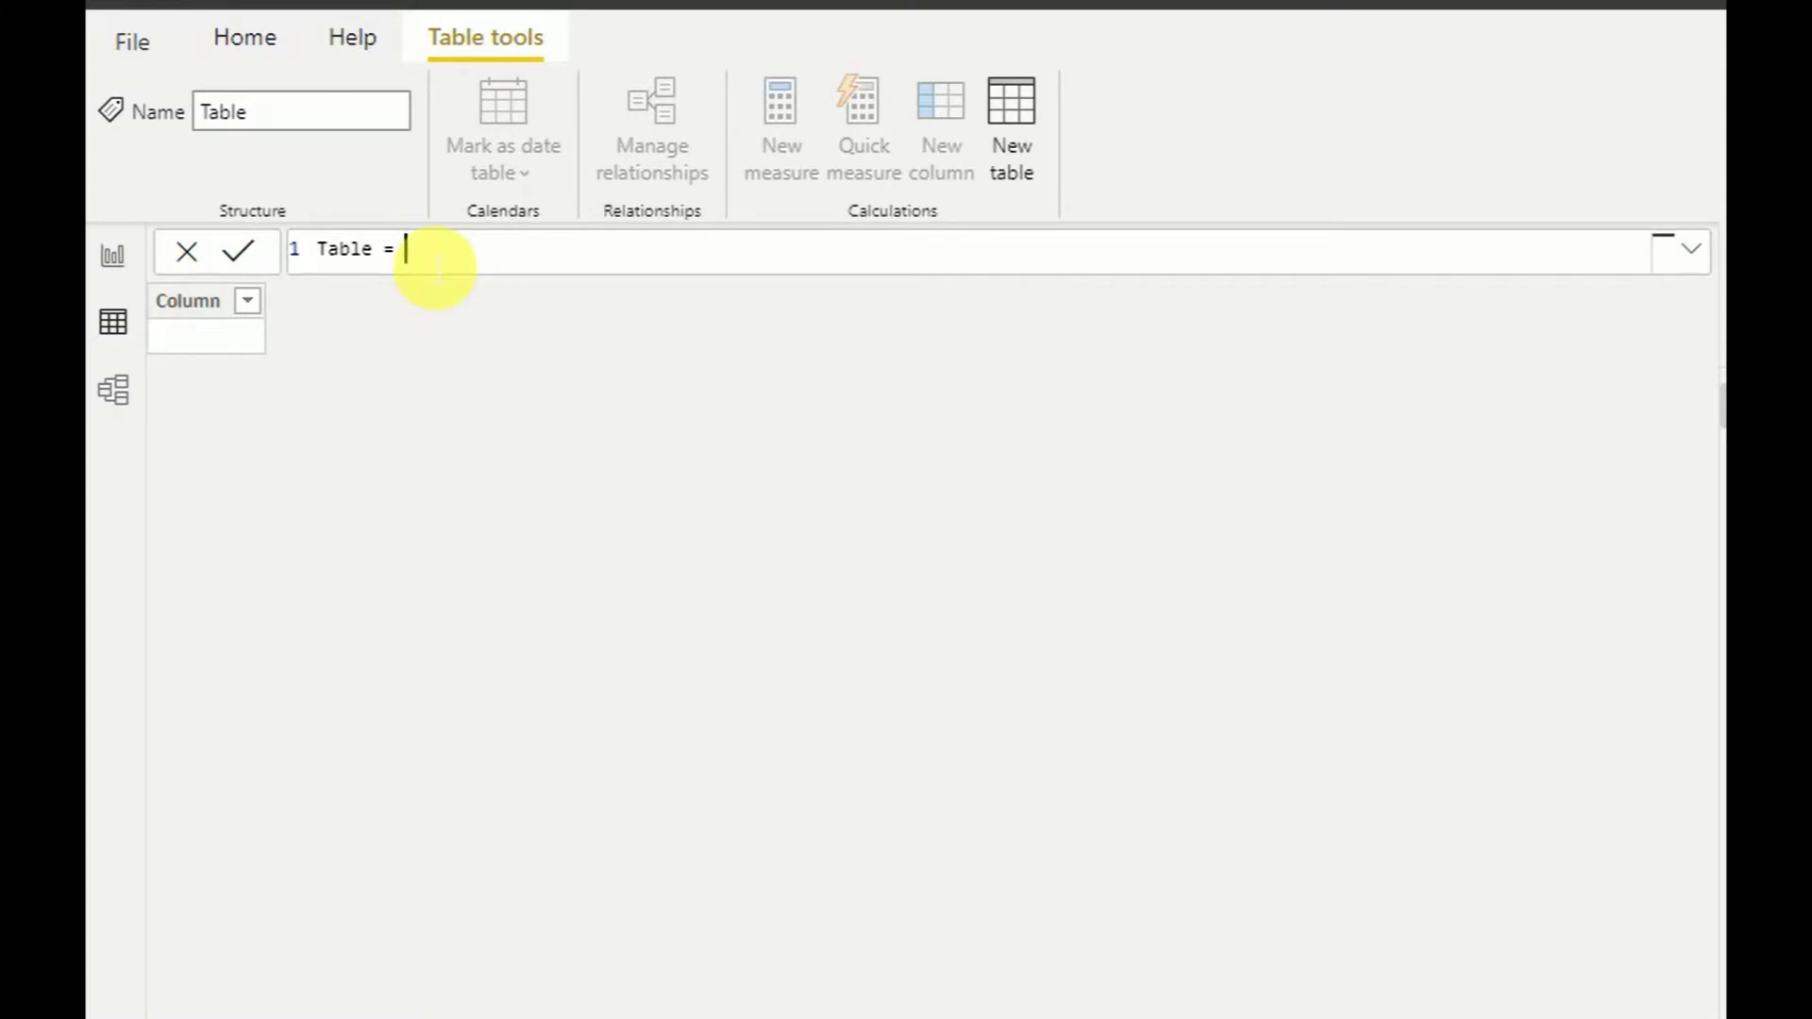
Enter the table formula CALENDAR(DATE(2017,06,01), DATE(2020,12,31)), using autocomplete for CALENDAR.
type("CA")
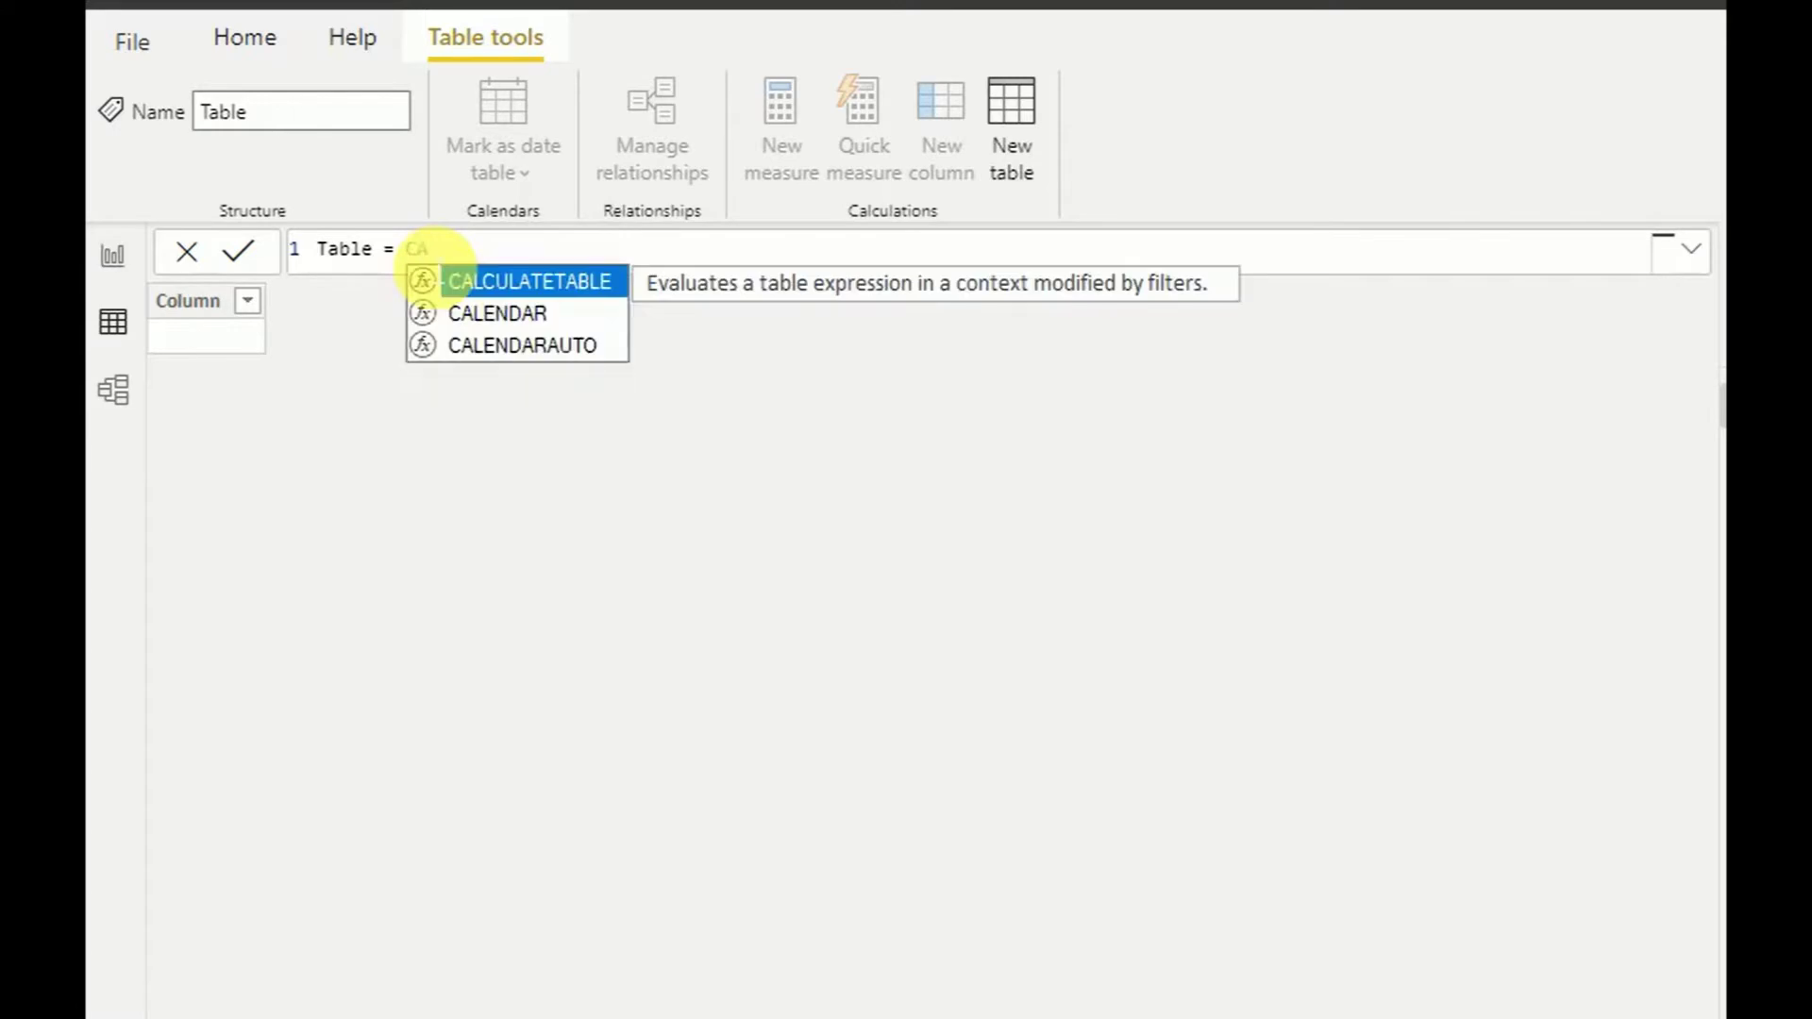
key("Down")
key("Tab")
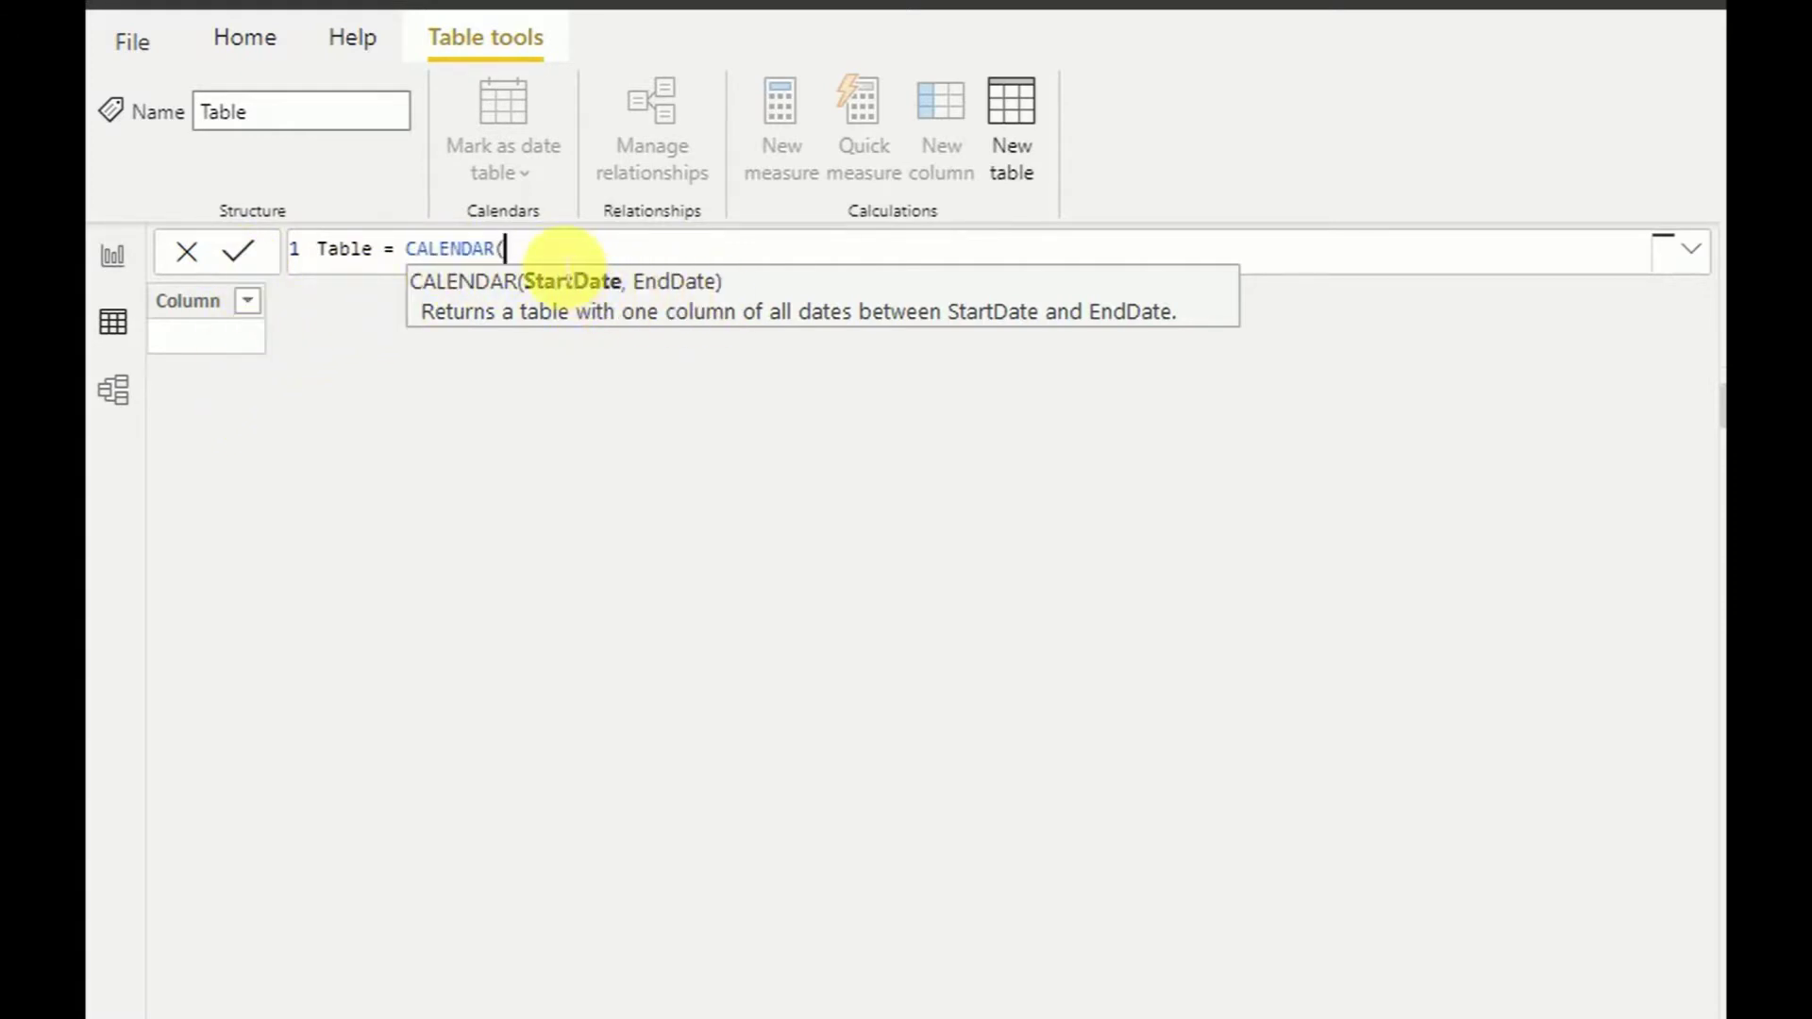
type("DATE")
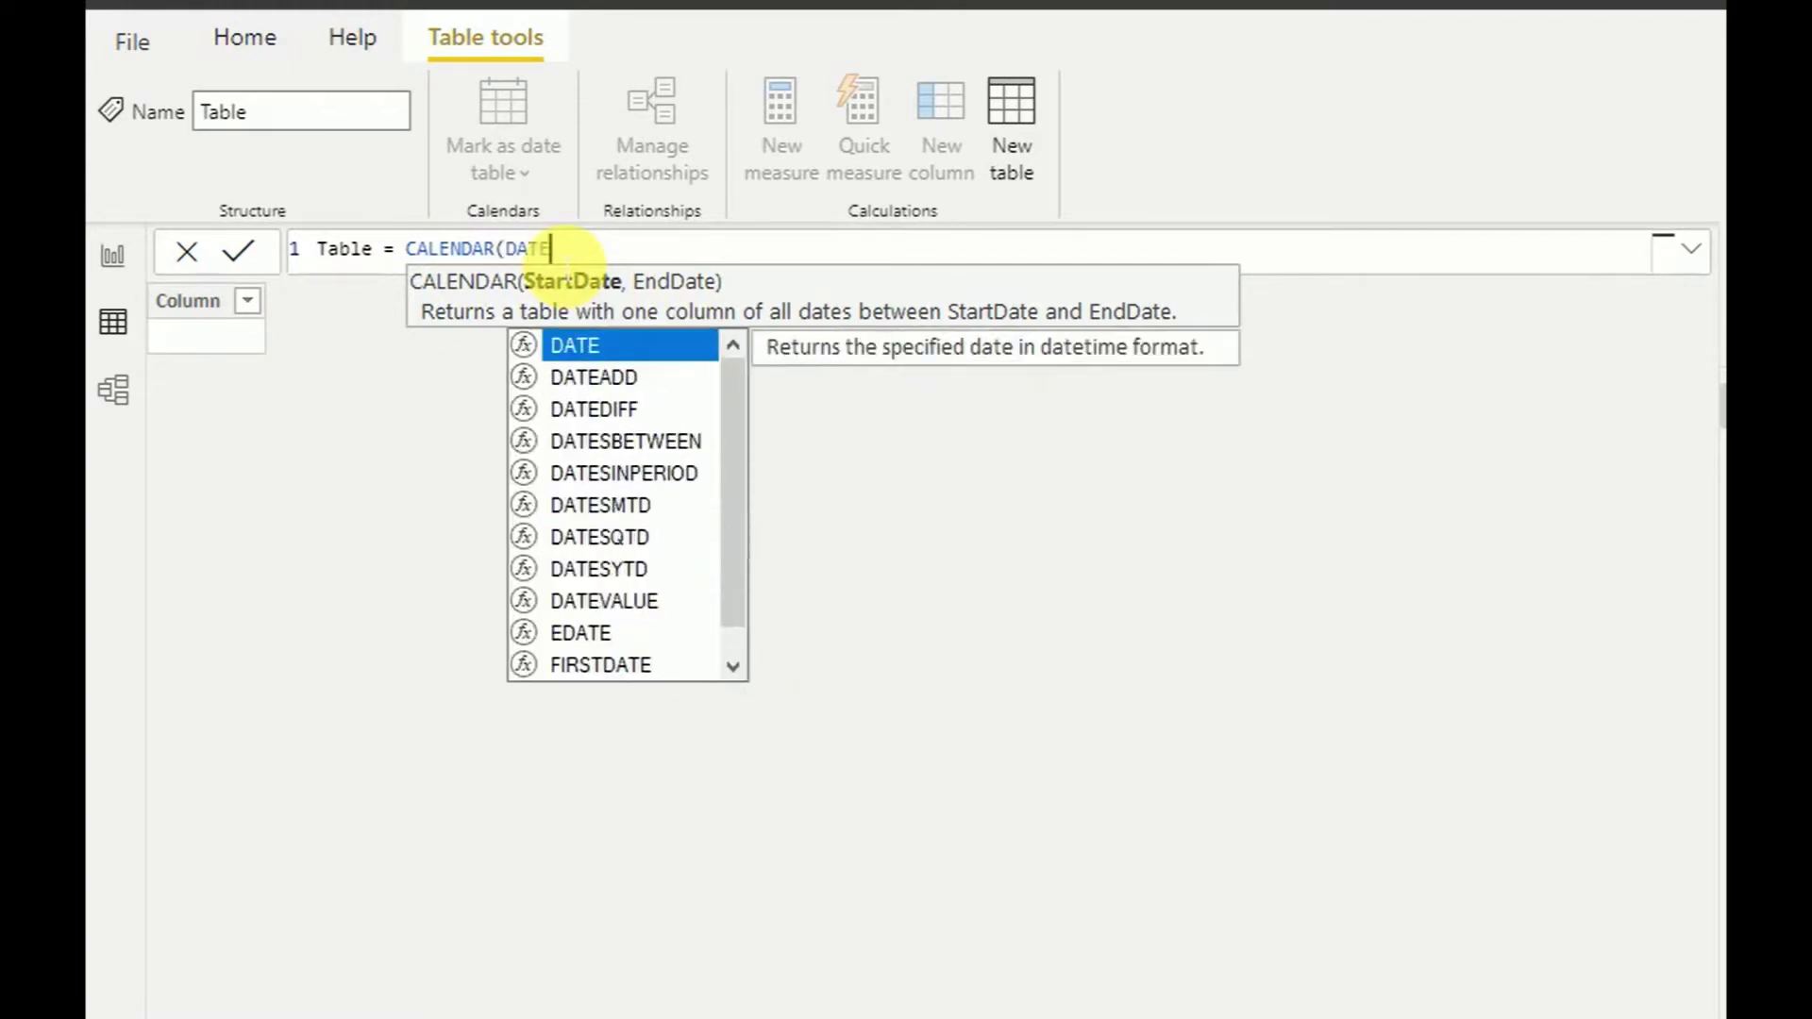
type(")")
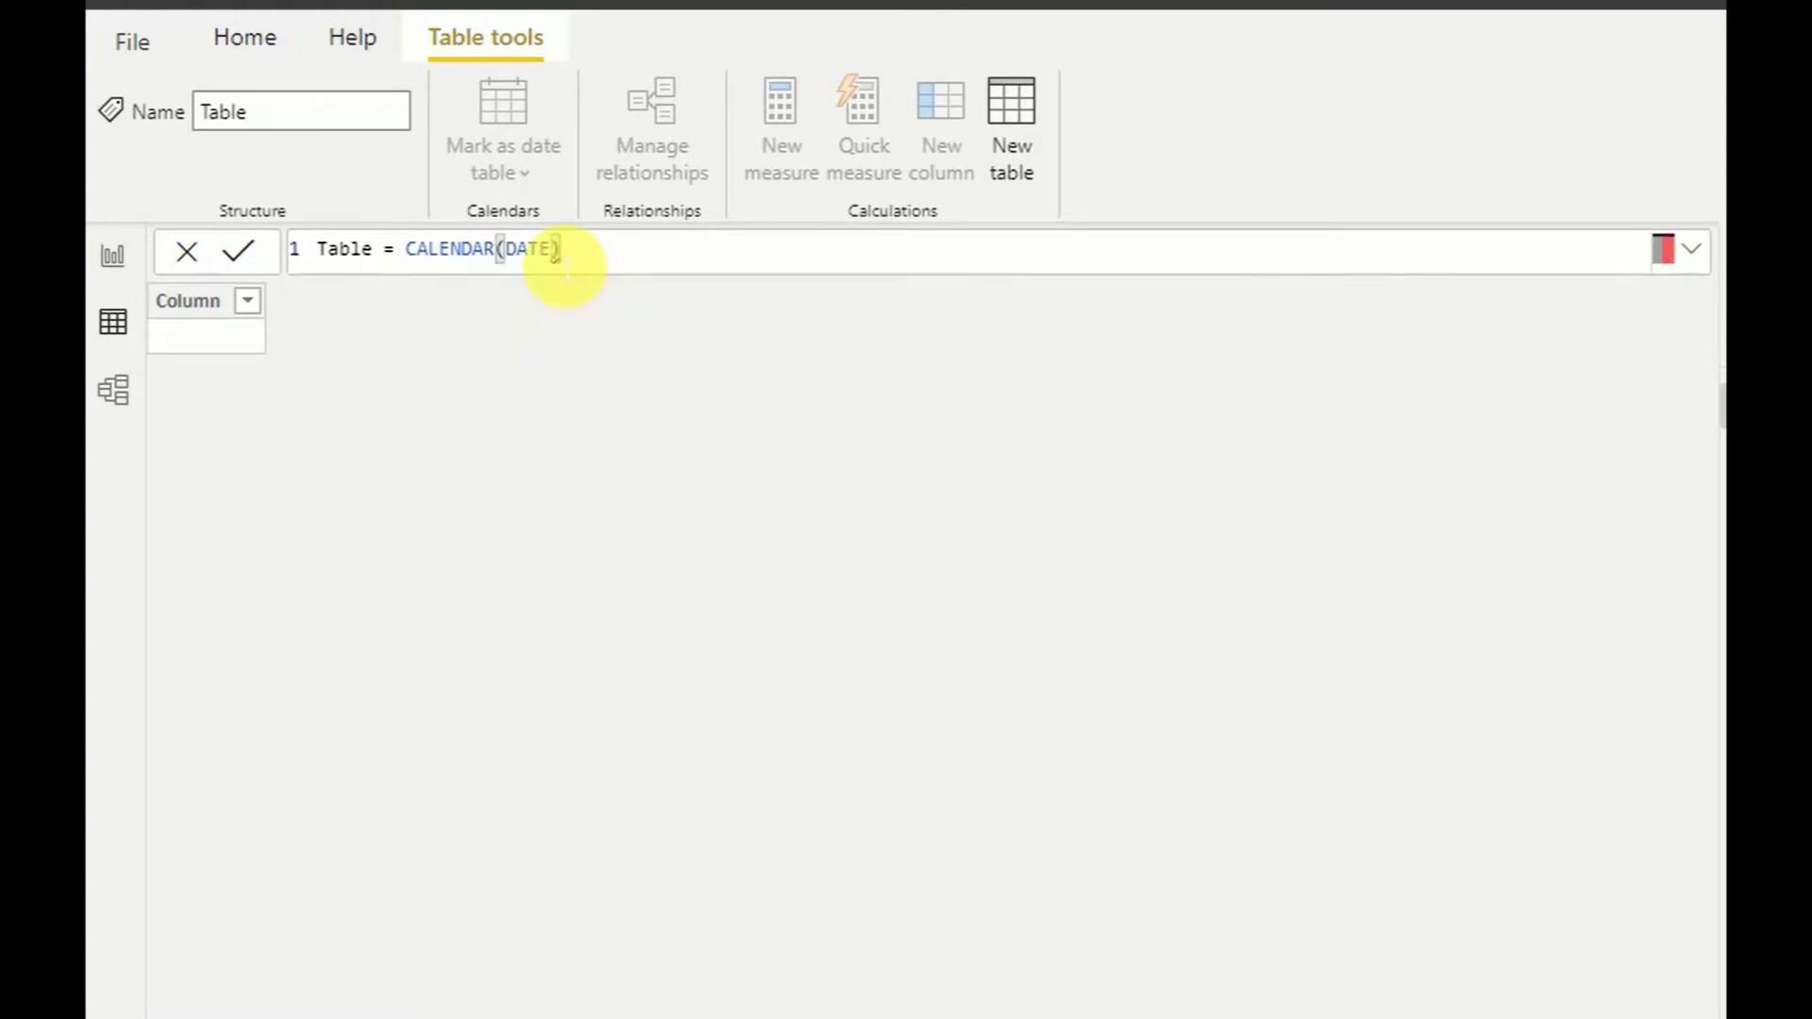
key("BackSpace")
type("(2017,")
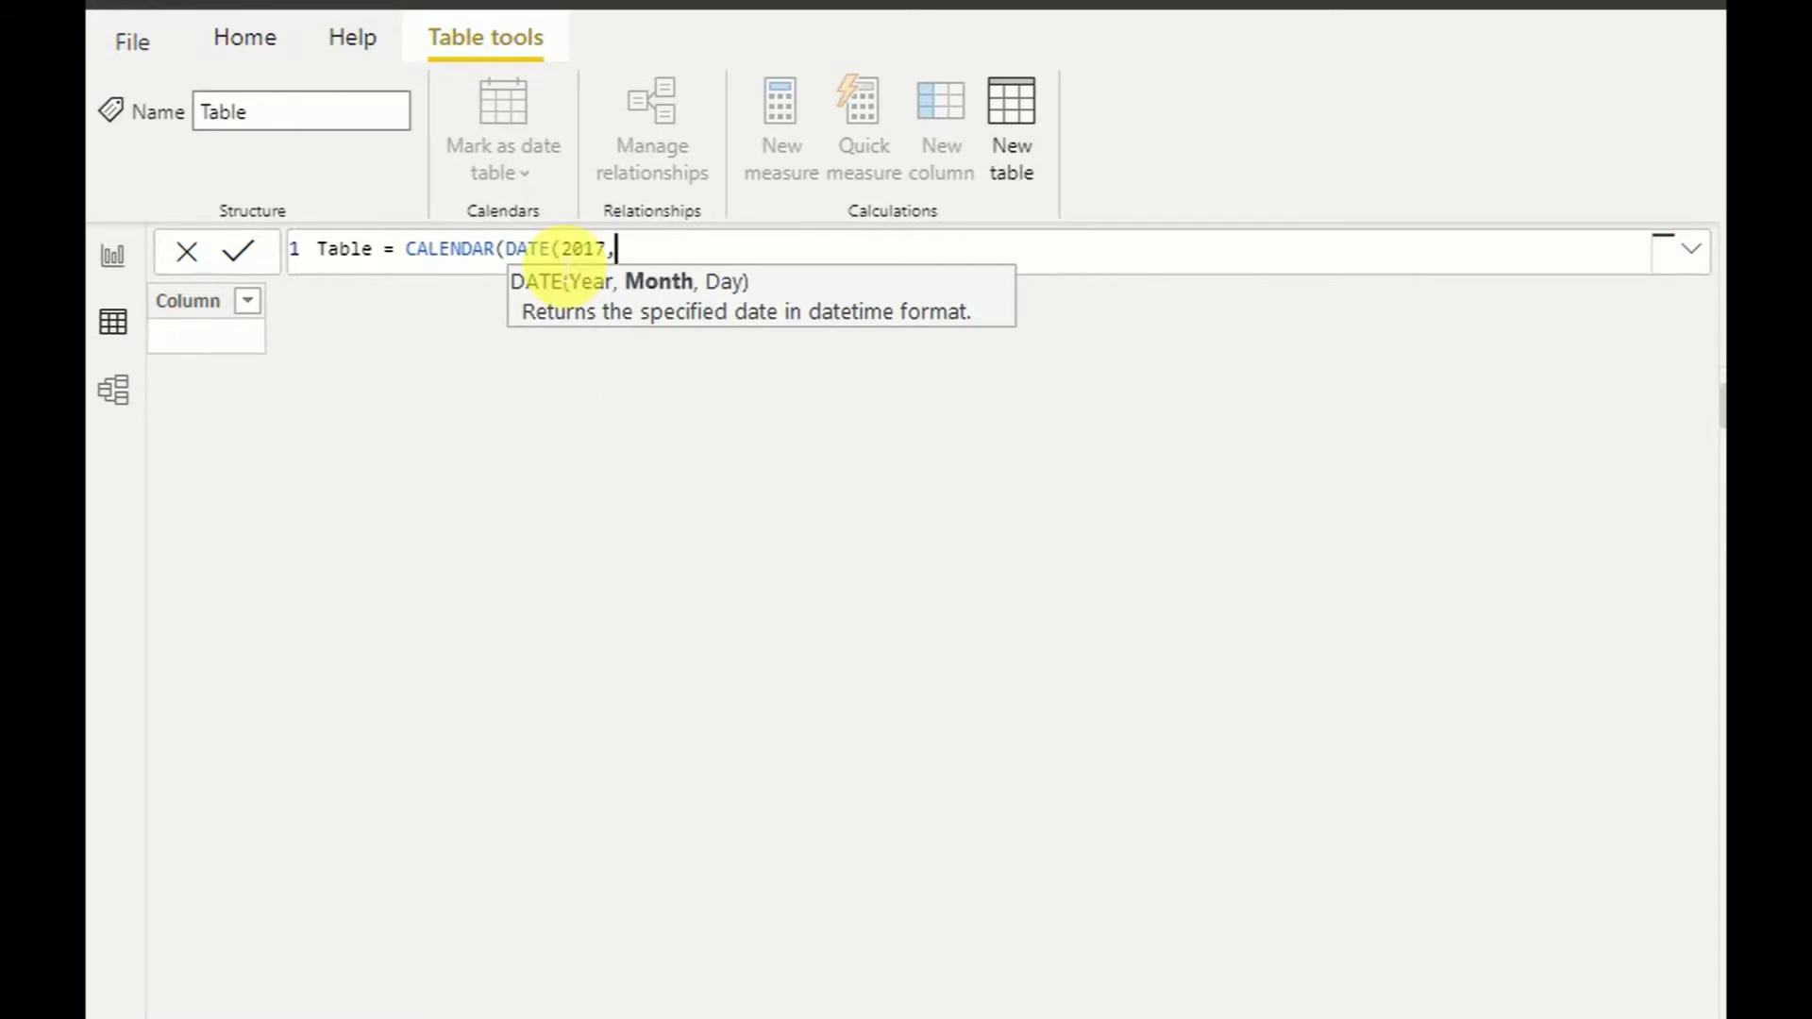
type("06,01")
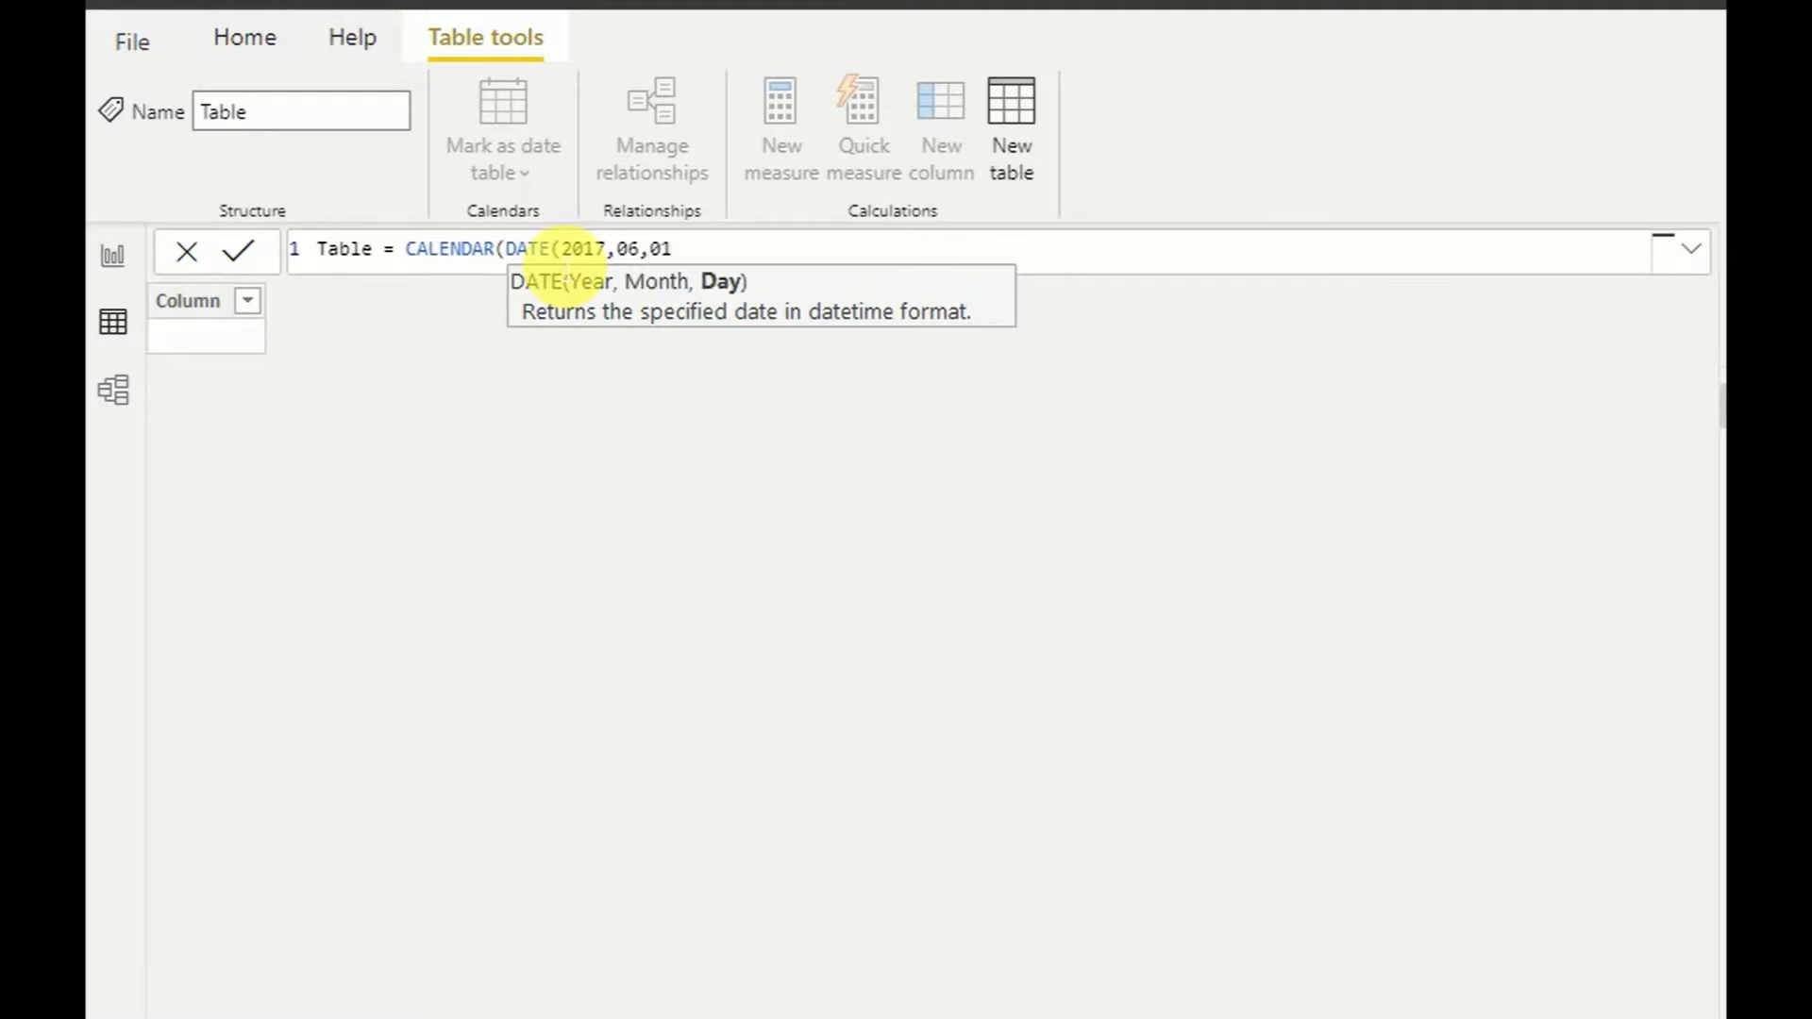
type(")")
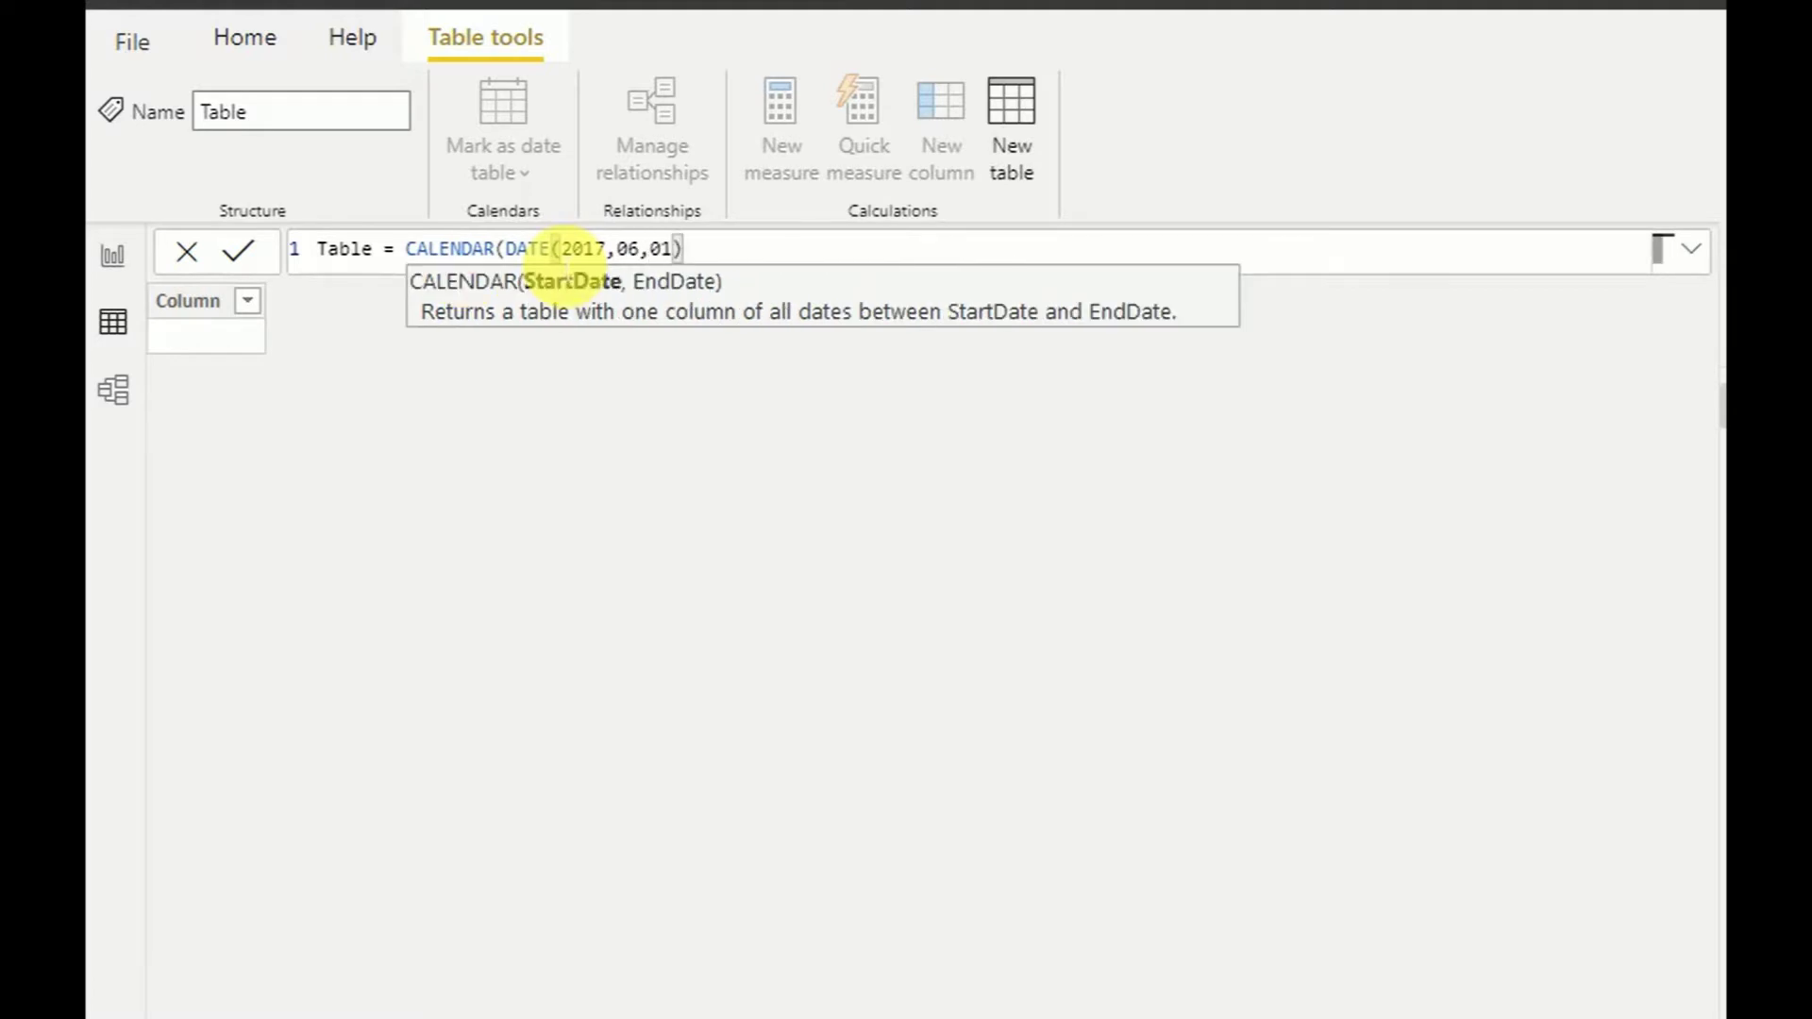
type(",")
type(" DATE")
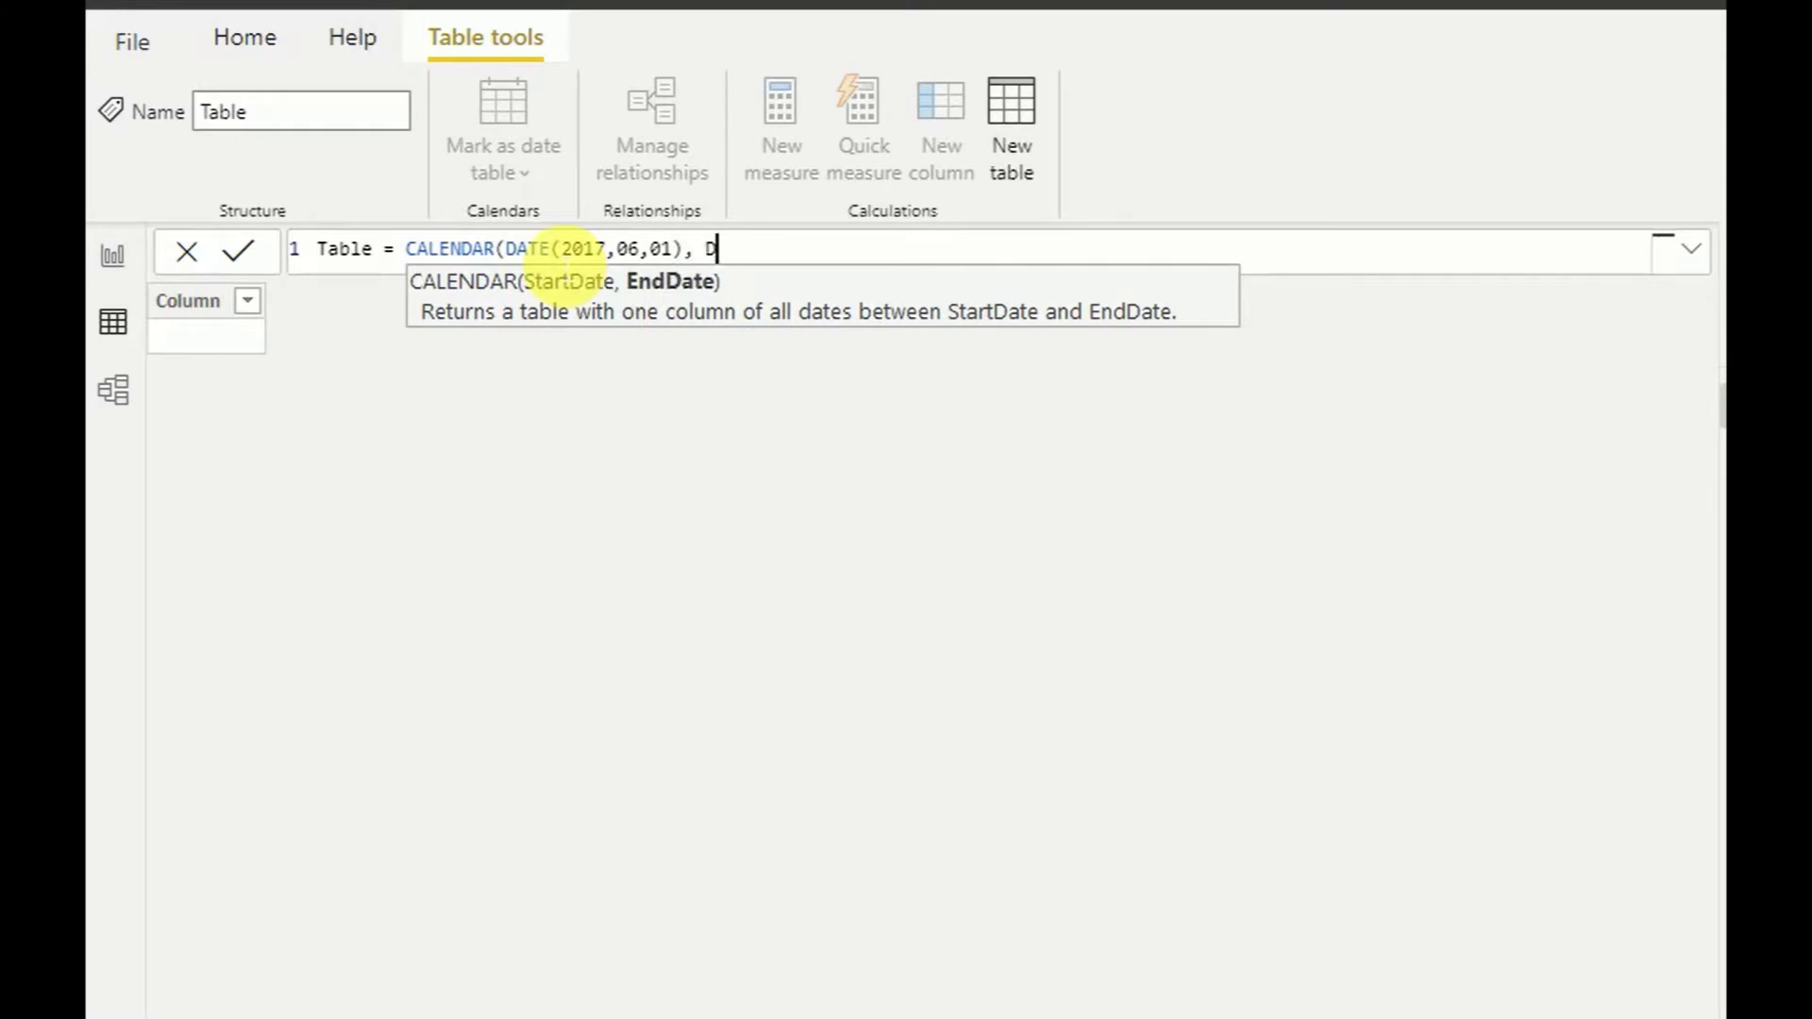
type("(")
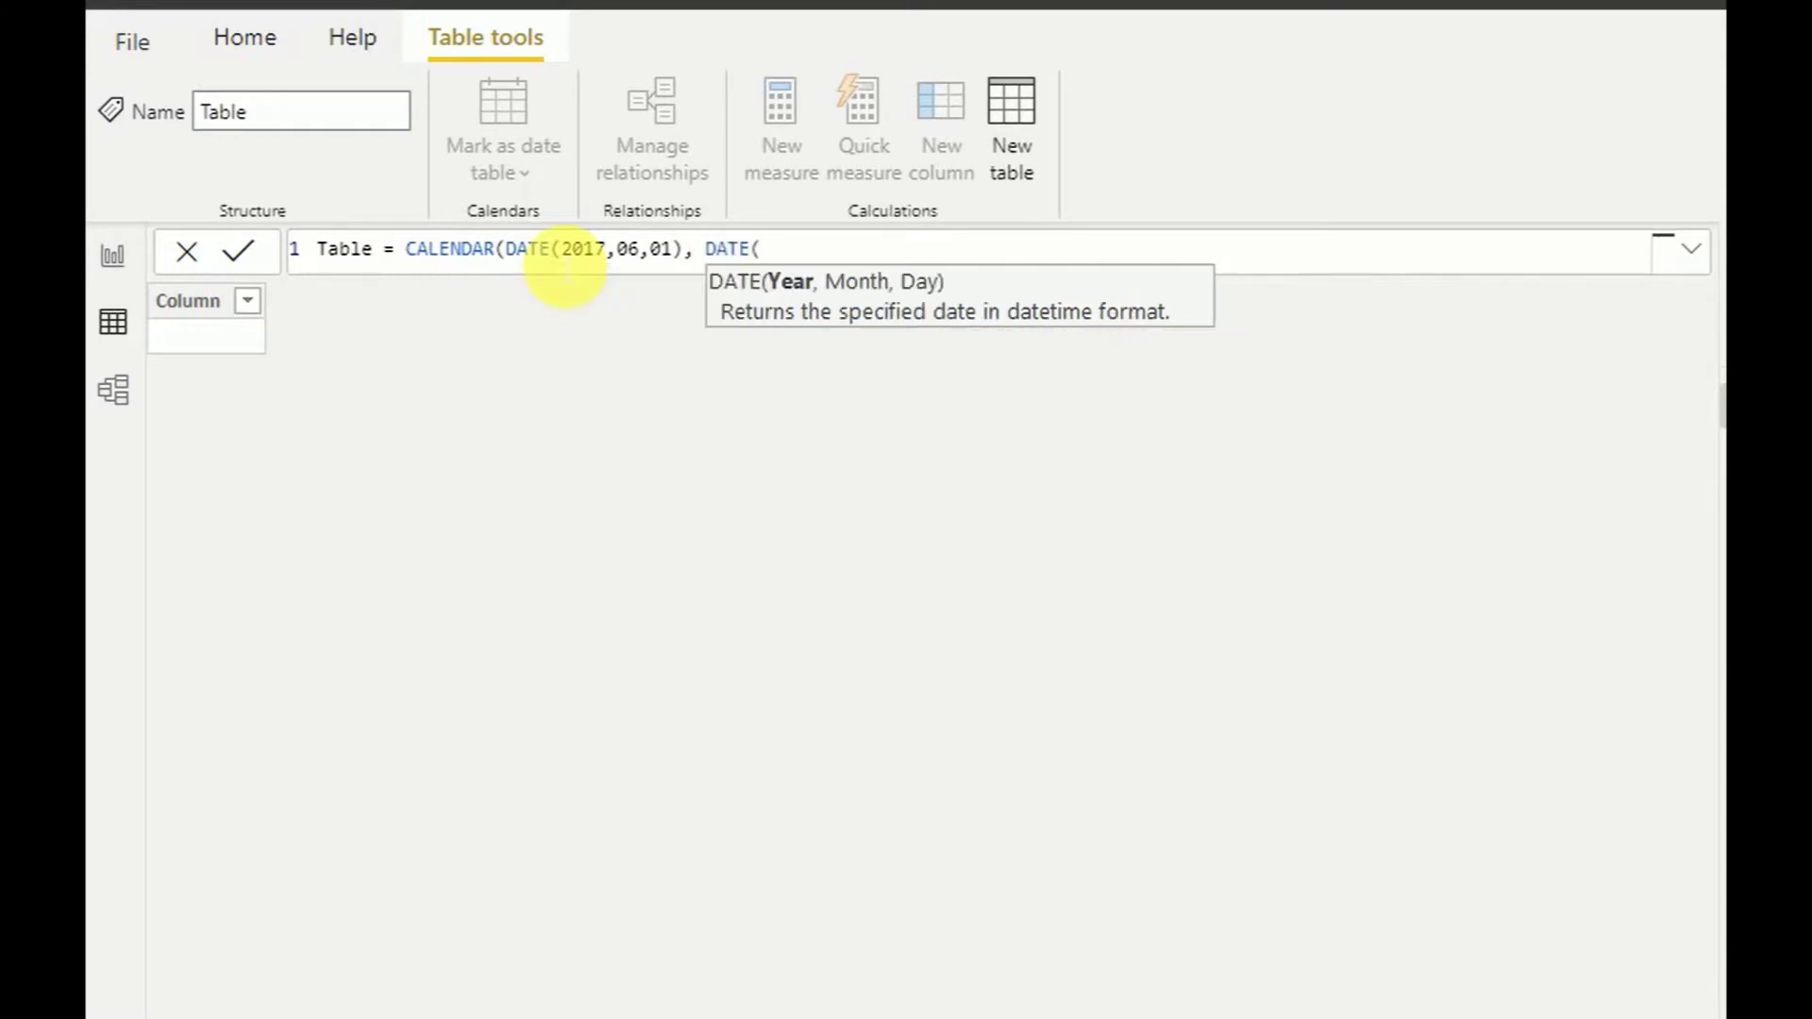
type("2020,")
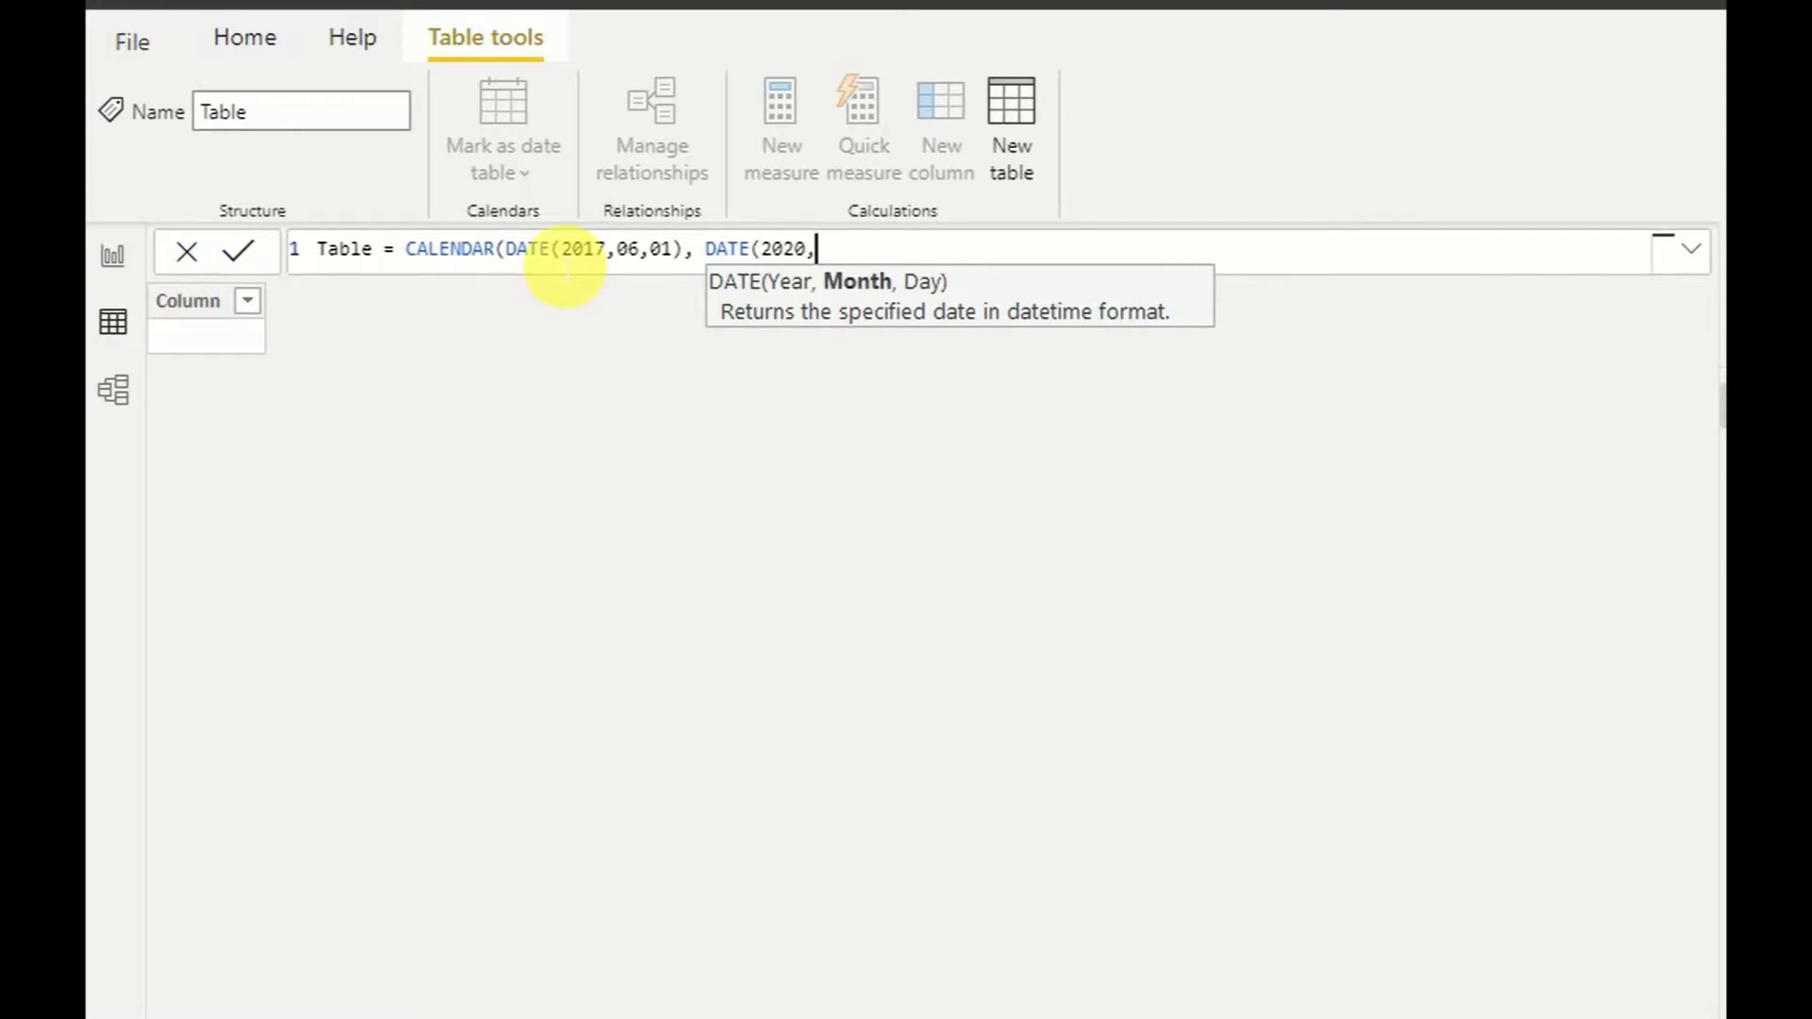
type("12,31)")
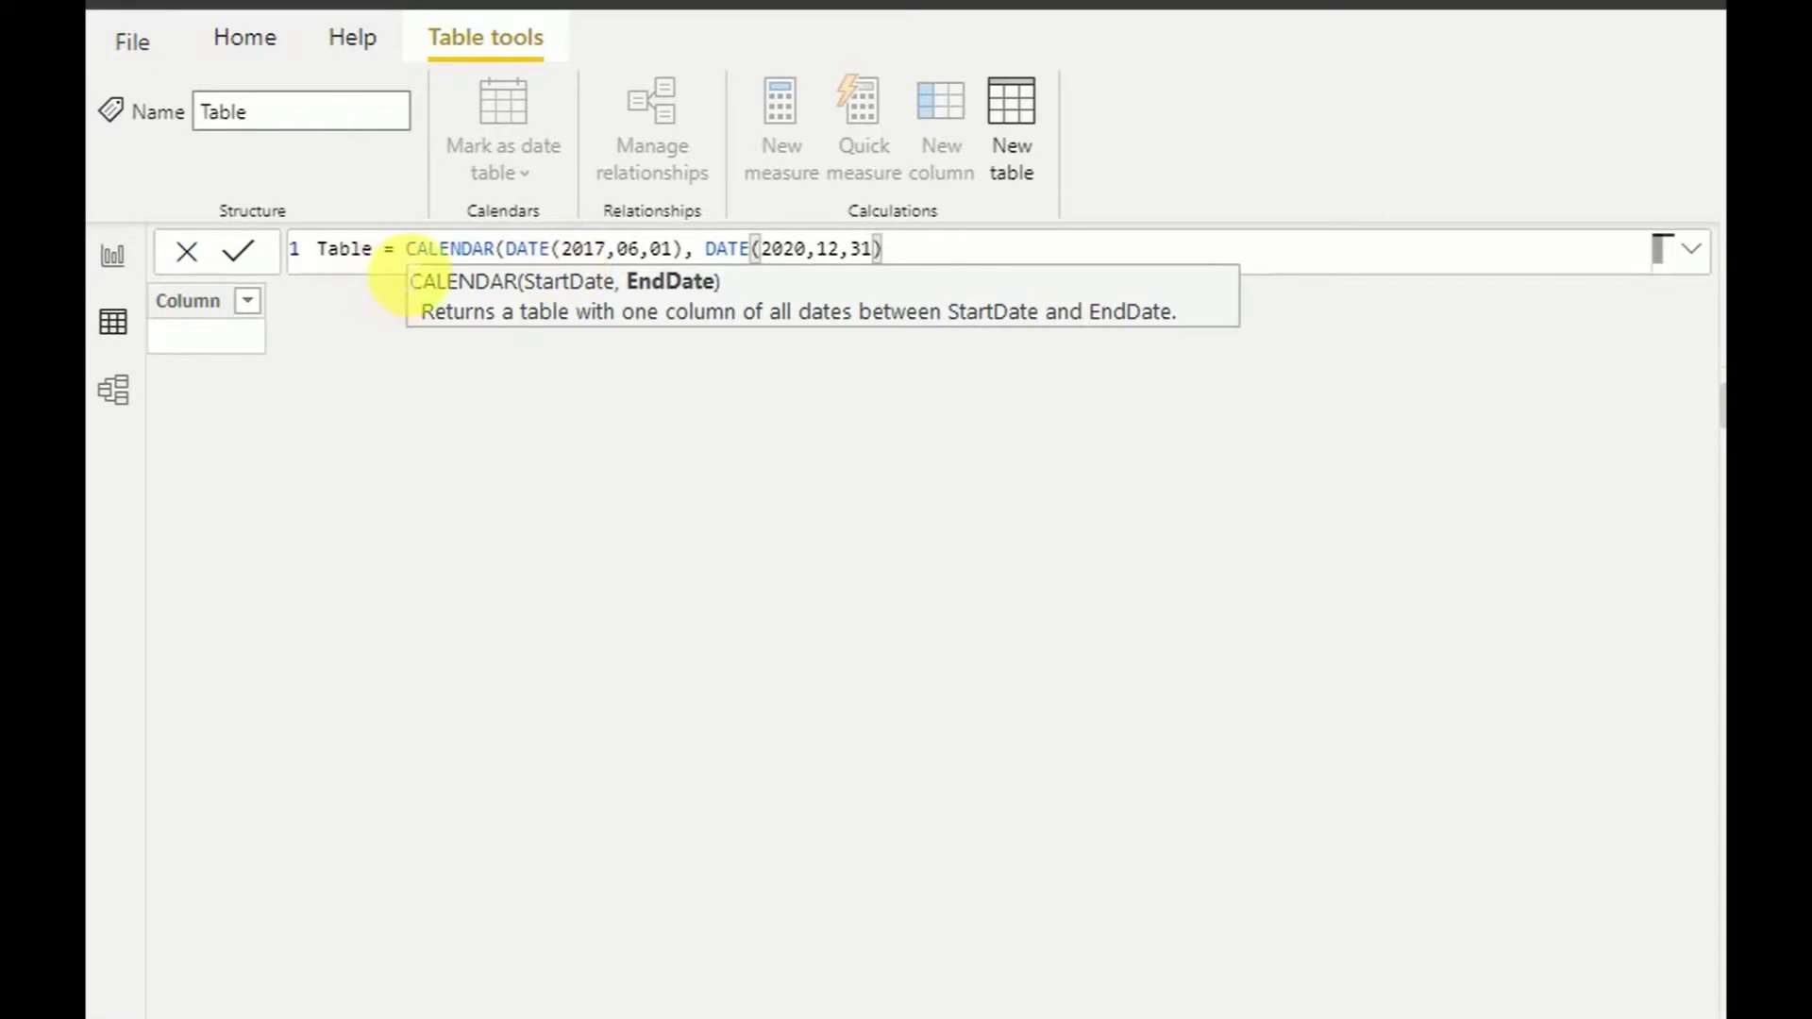
left_click(918, 256)
Commit the CALENDAR formula to build the date table, then bring up the Notepad fiscal-year notes.
key("Return")
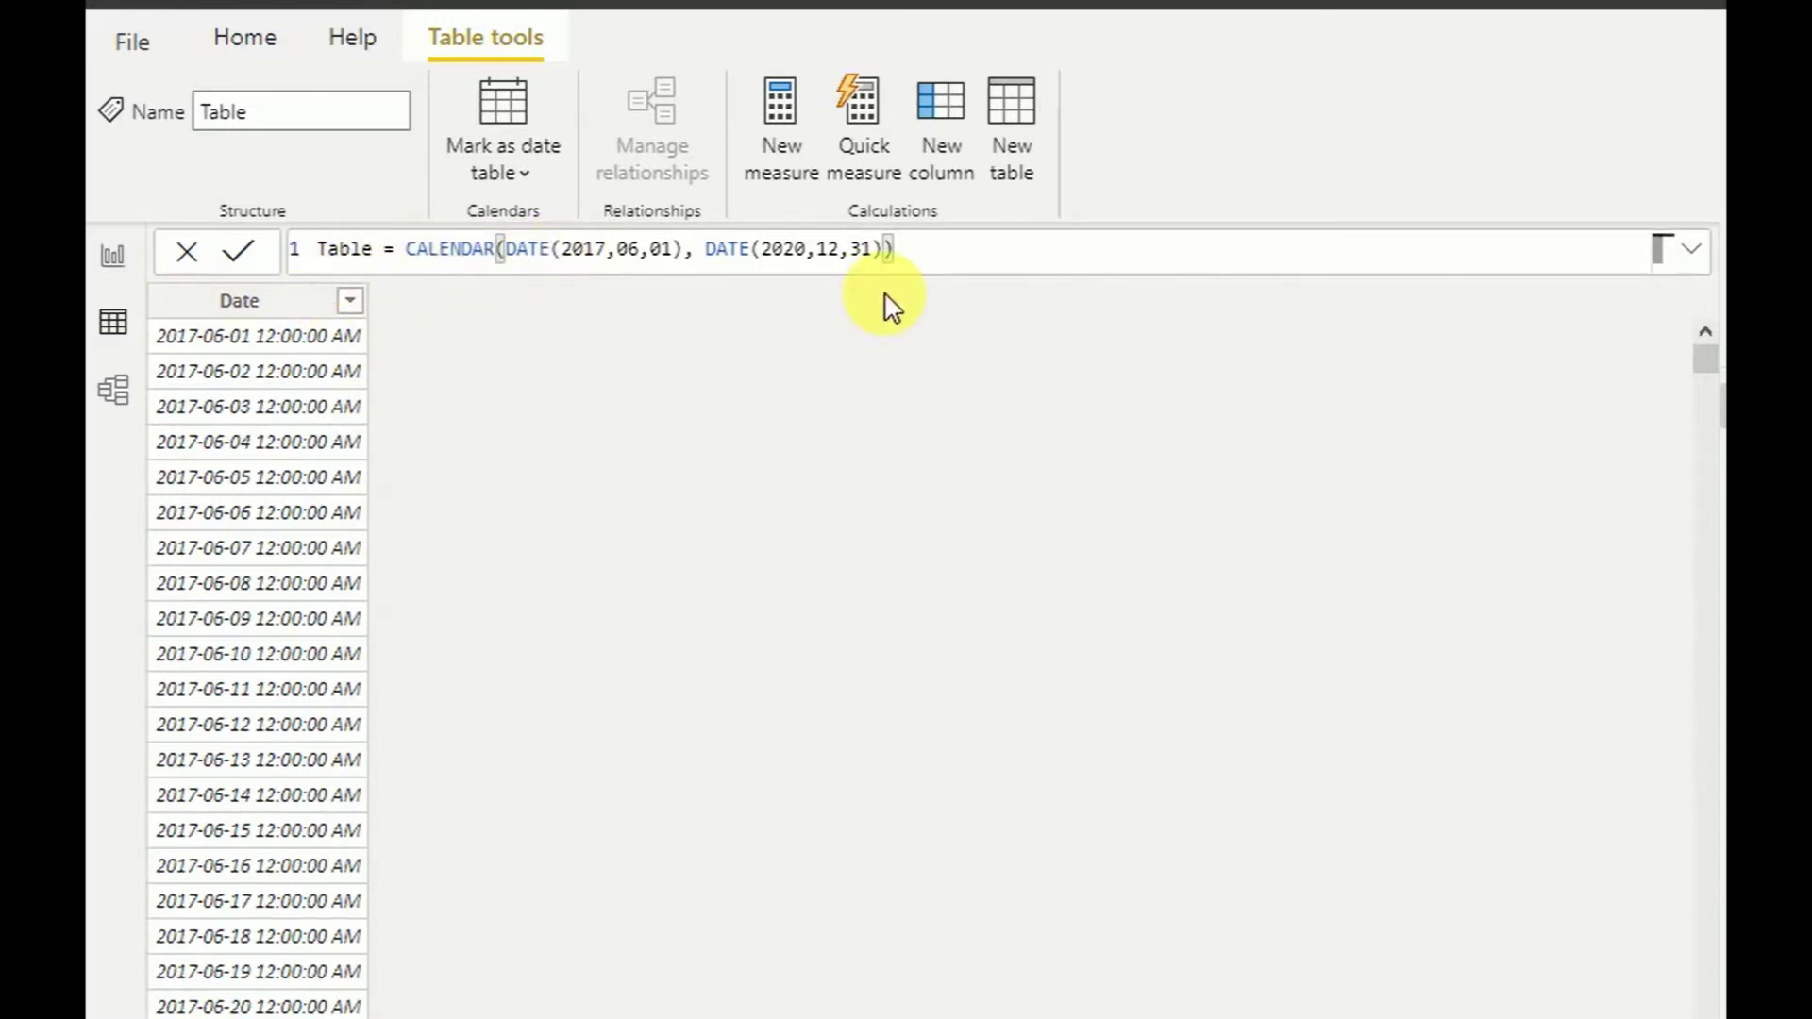
key("alt+Tab")
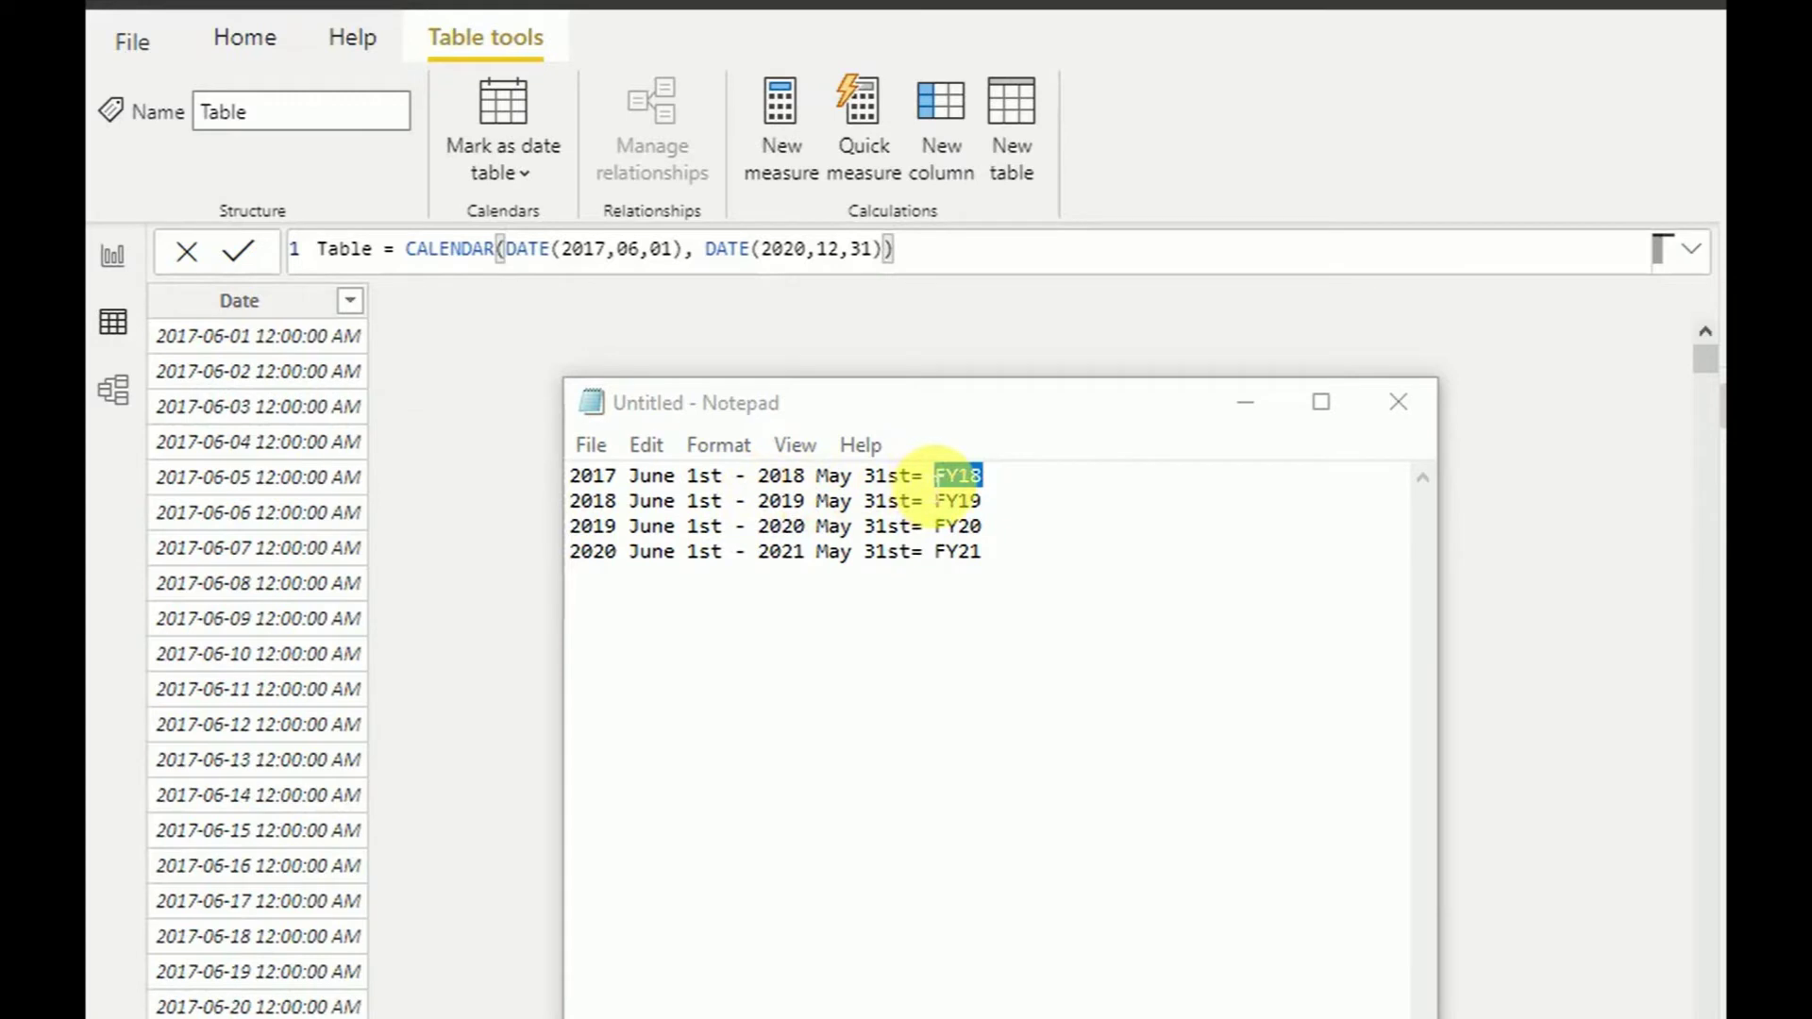
Highlight the FY18 label and the FY19 and FY20 June-to-May date ranges in the notes.
double_click(947, 476)
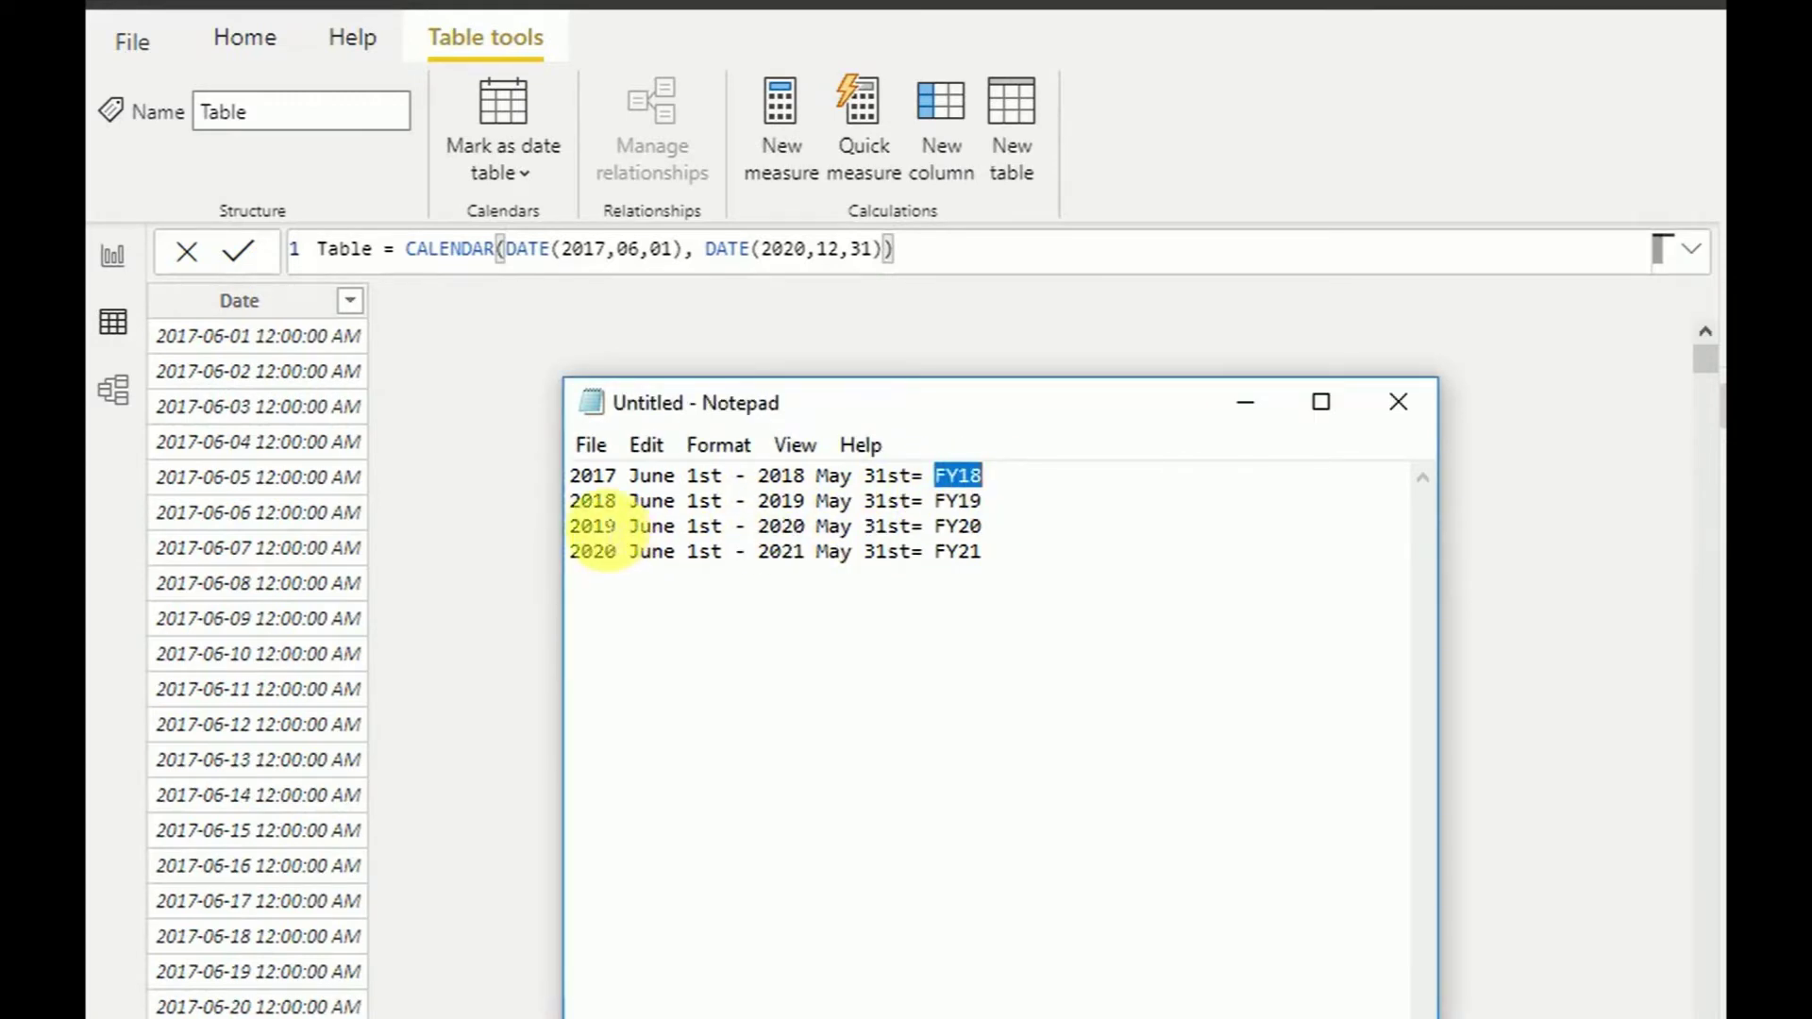
left_click(577, 508)
left_click_drag(578, 508, 983, 505)
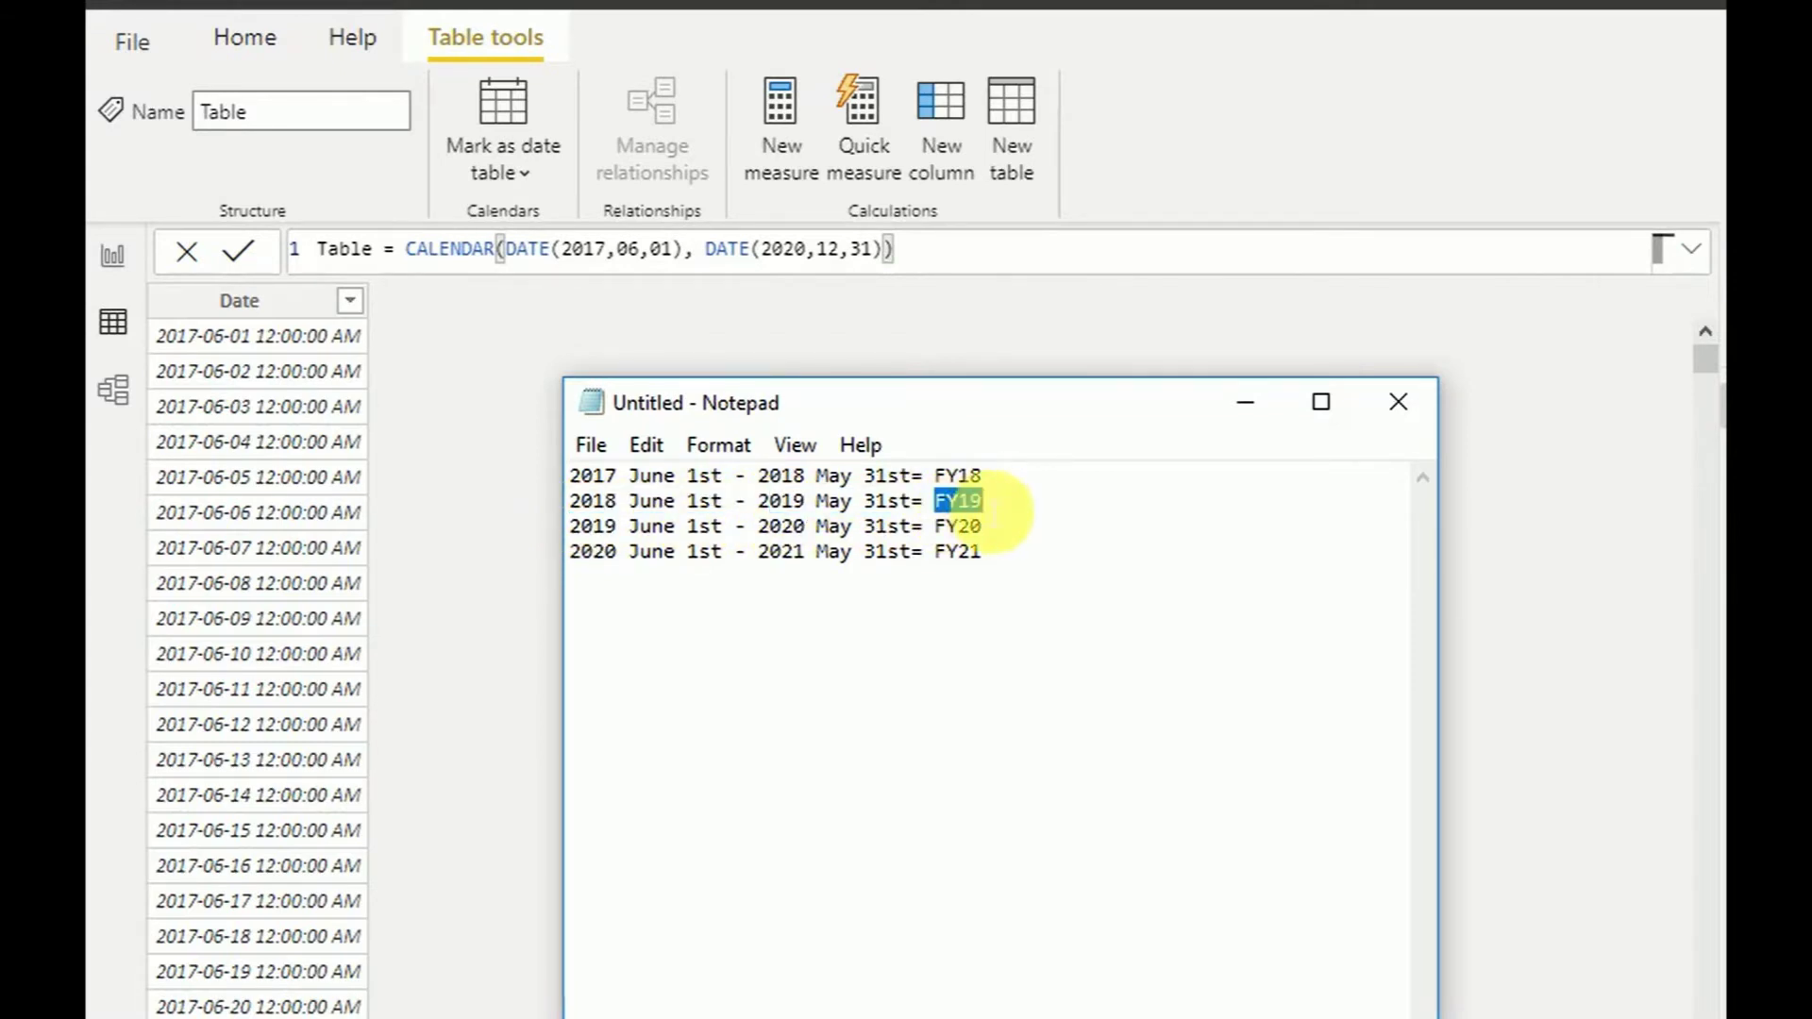
left_click_drag(572, 526, 616, 529)
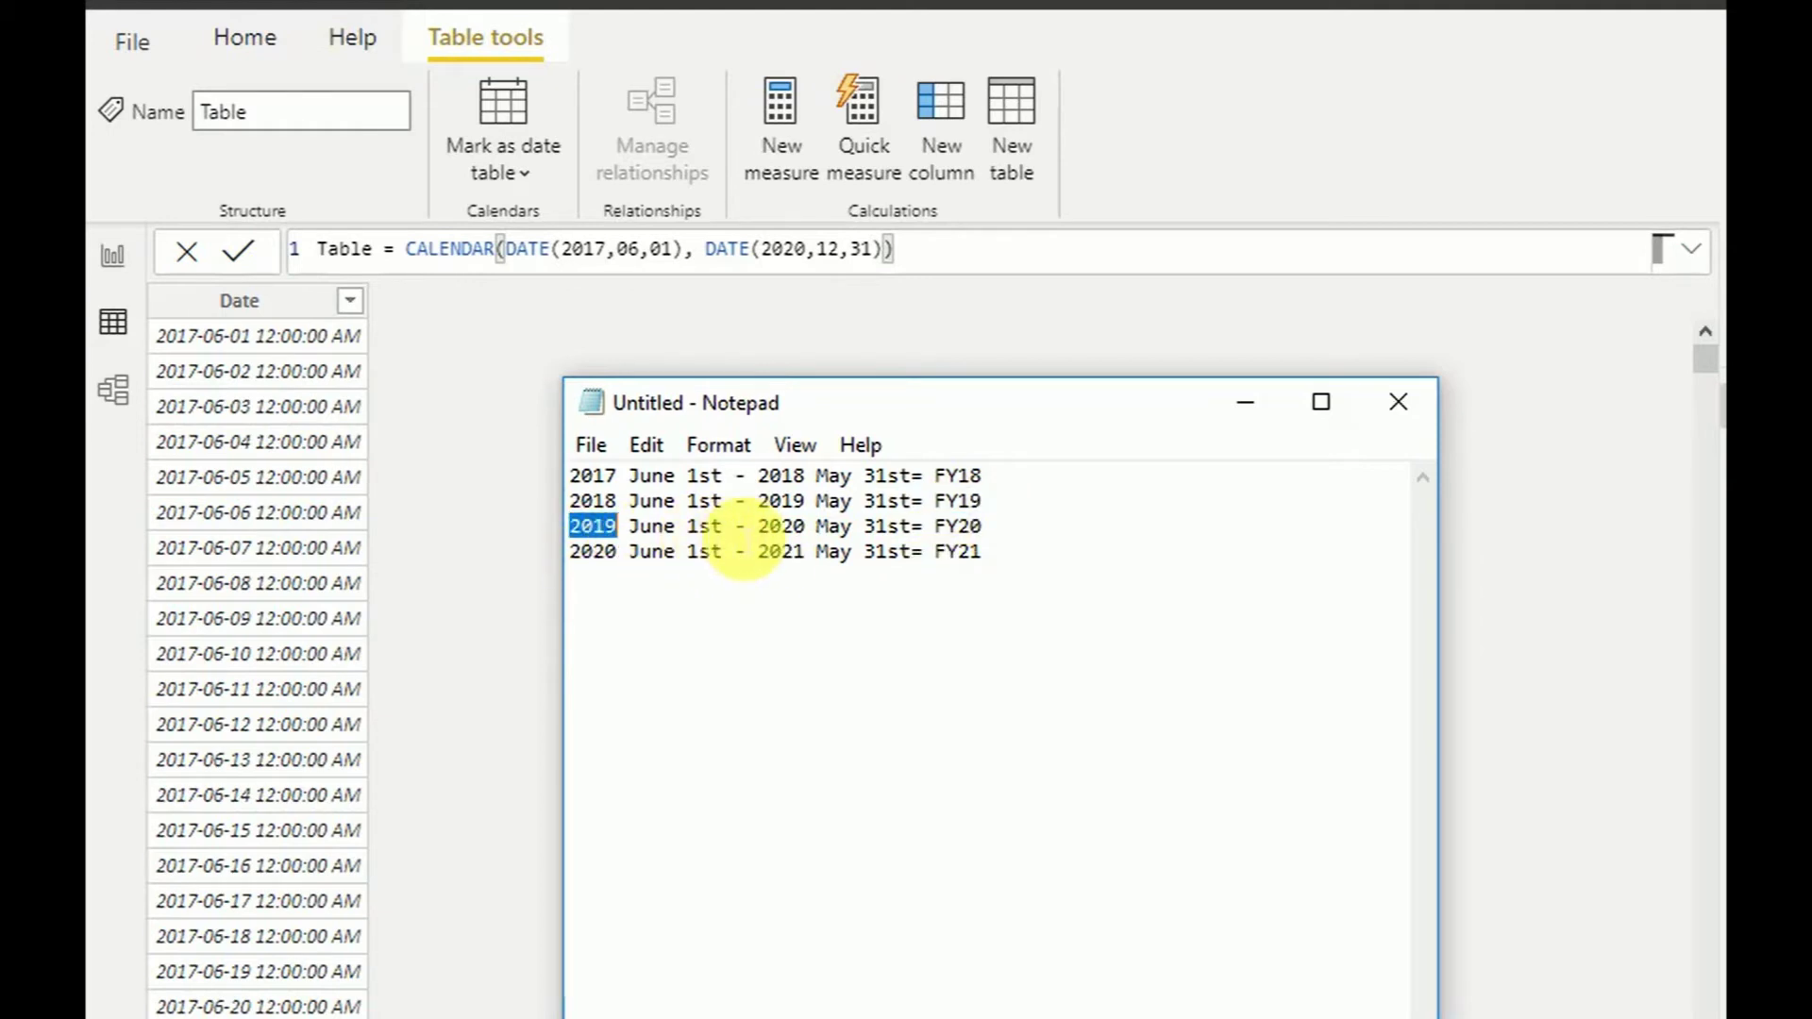
left_click_drag(759, 525, 987, 534)
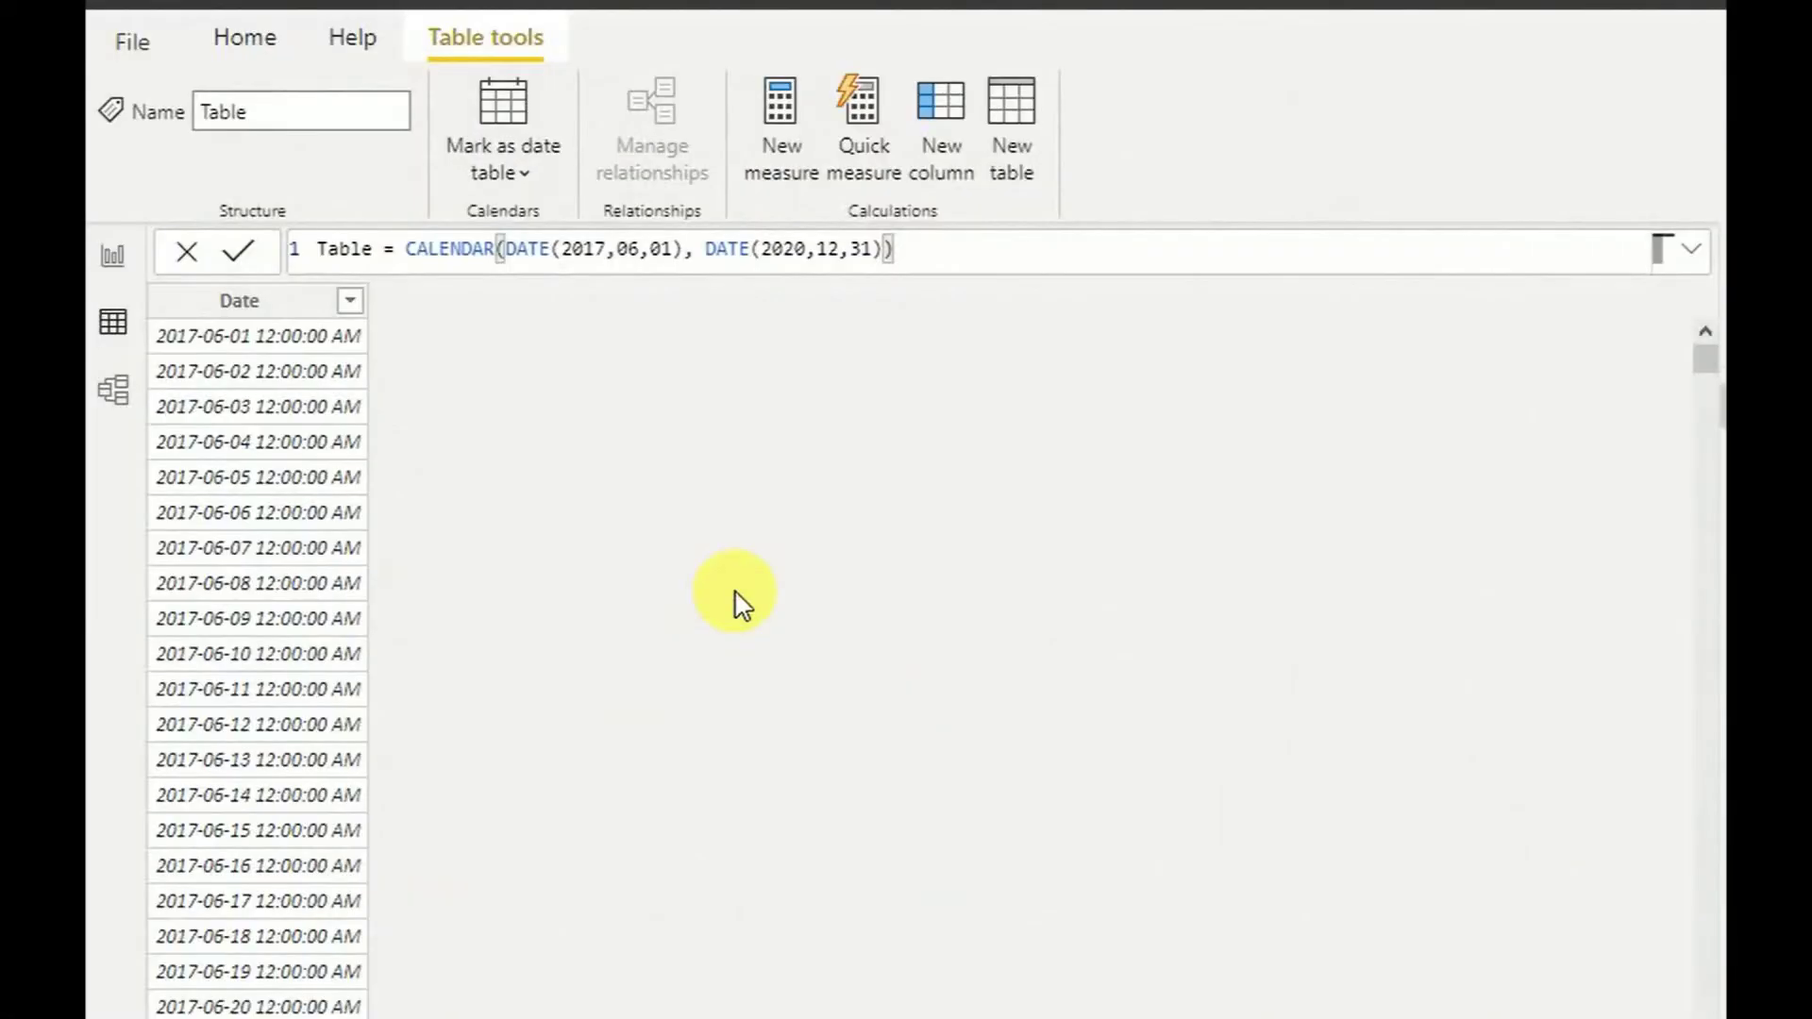
Add a new calculated column, expand the formula bar and name the column Financial Year.
left_click(922, 168)
left_click(1691, 251)
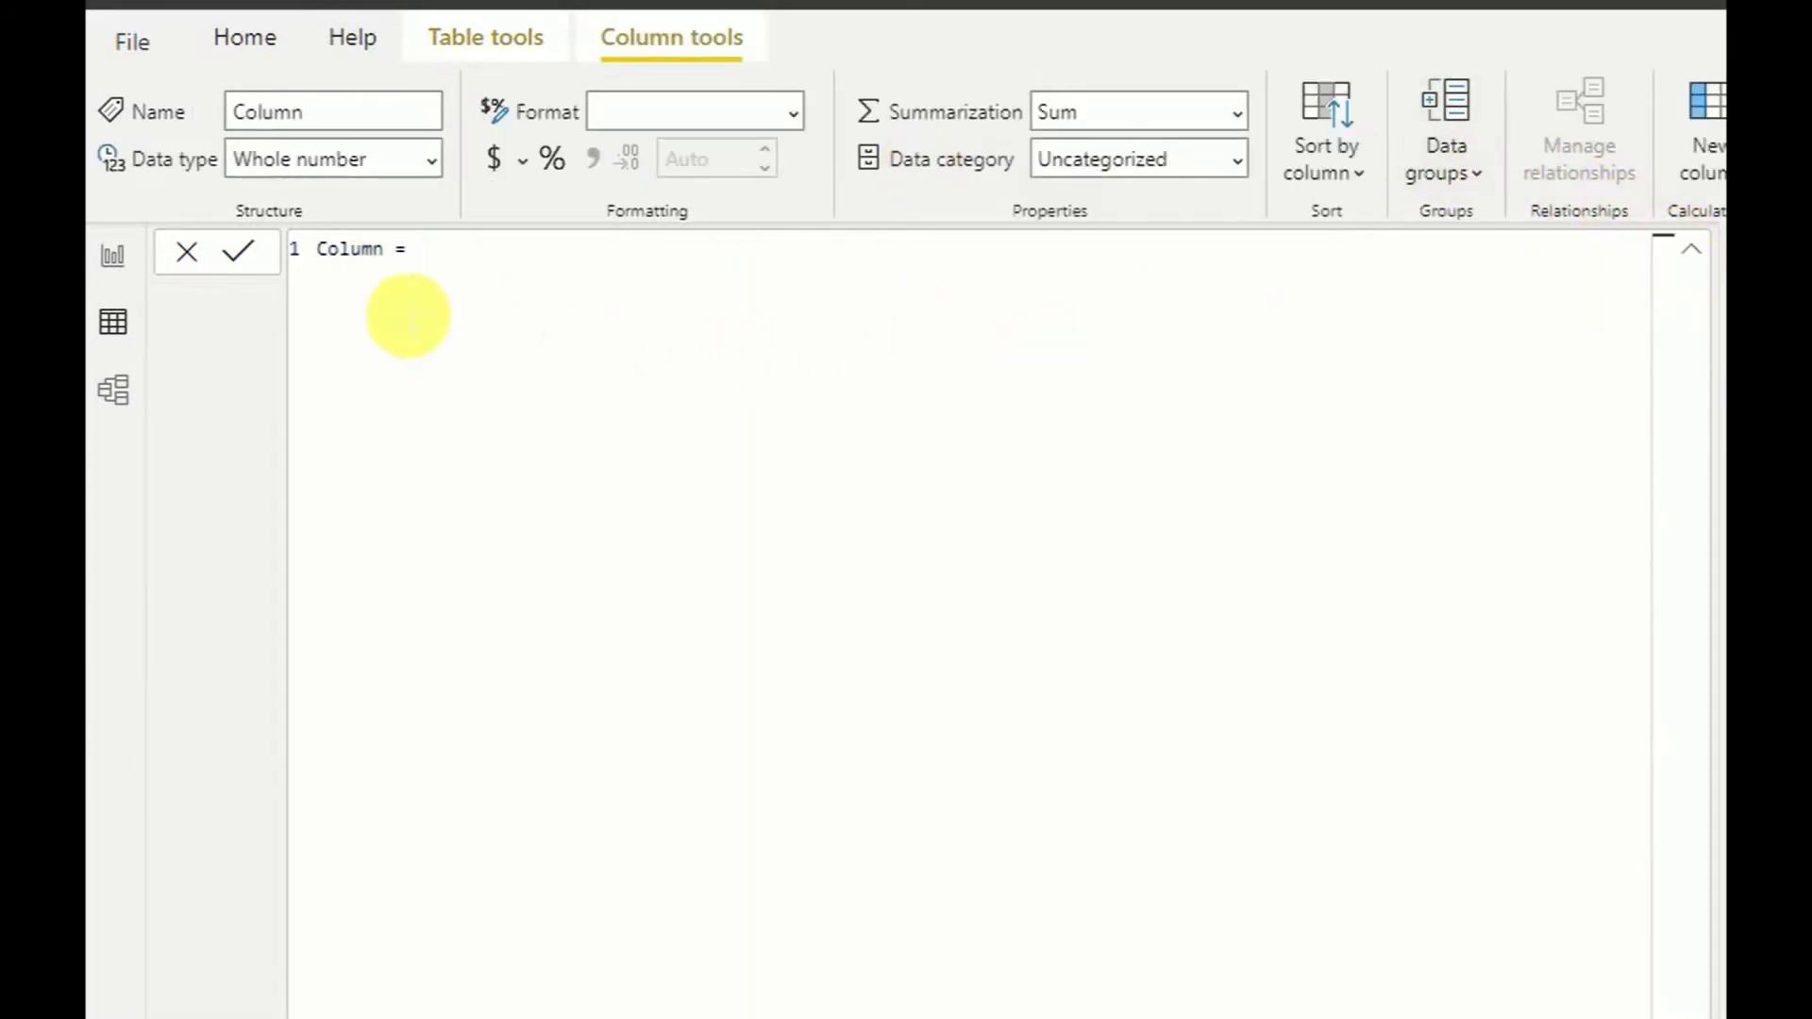
double_click(356, 277)
type("Fir")
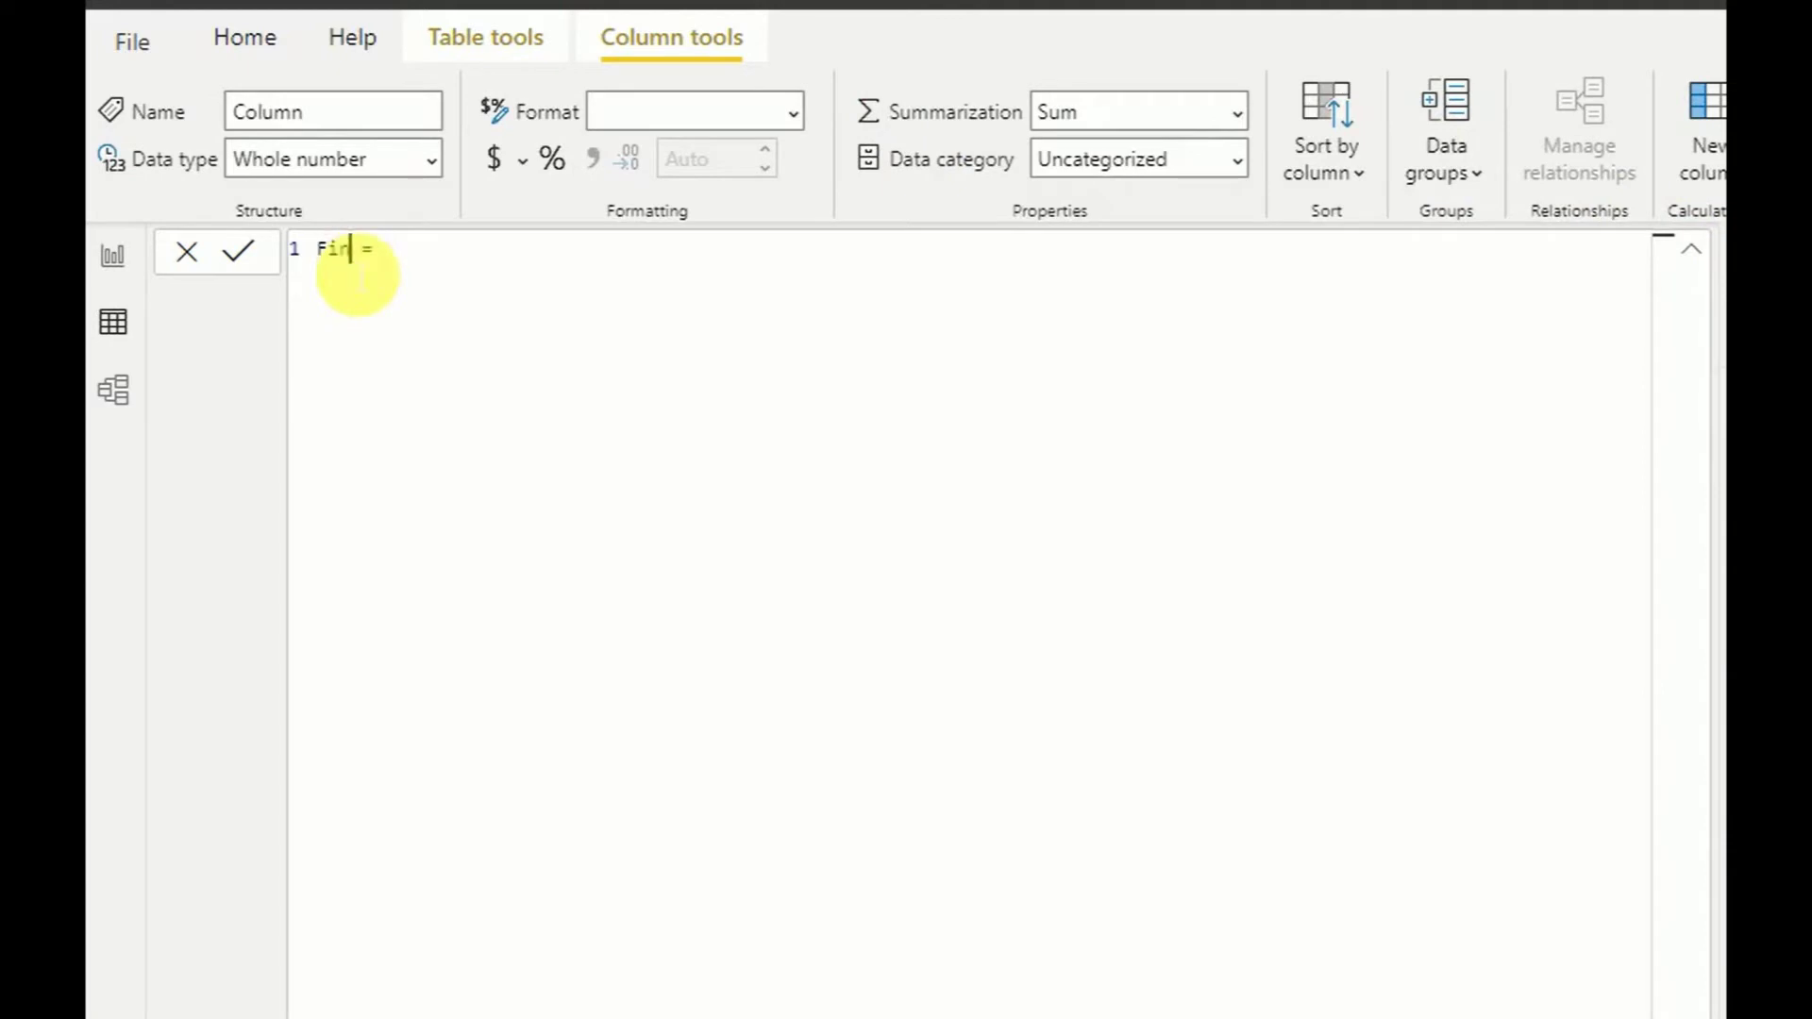
type("ancial Year")
key("Right")
key("Right")
Write the first condition IF('Table'[Date] <= DATE(2018,05,31).
type("IF")
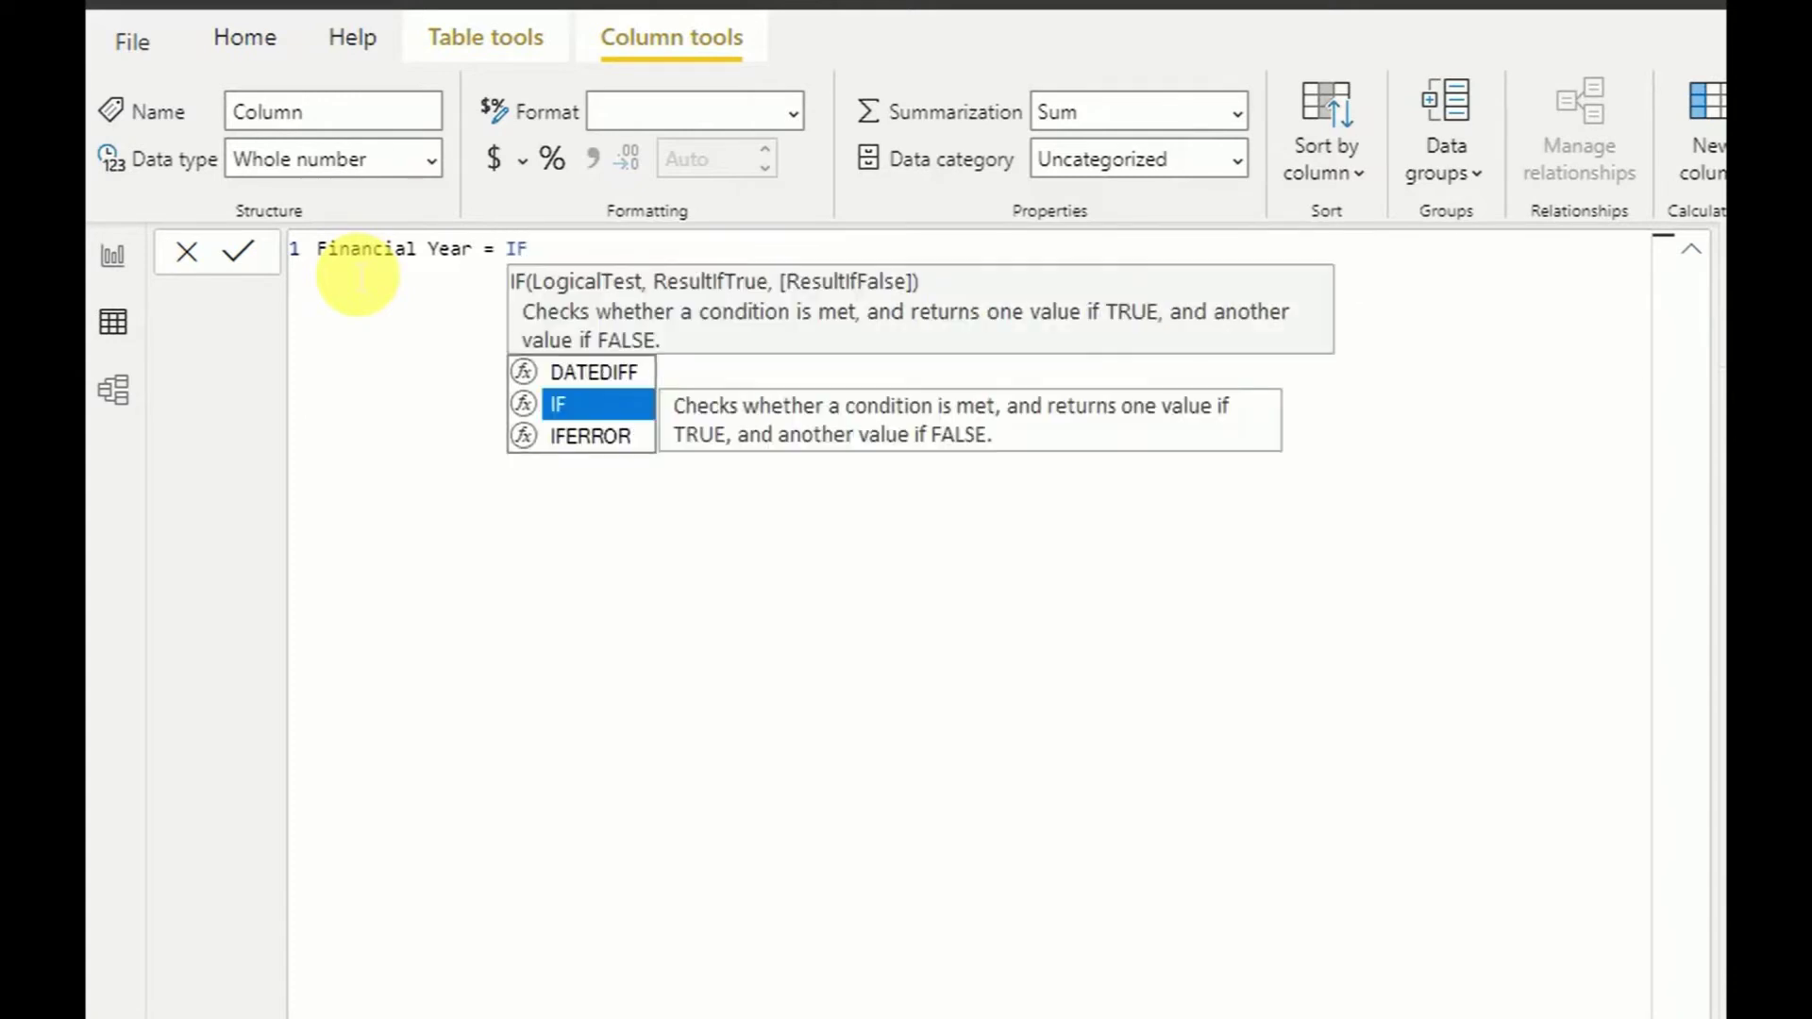
type("(")
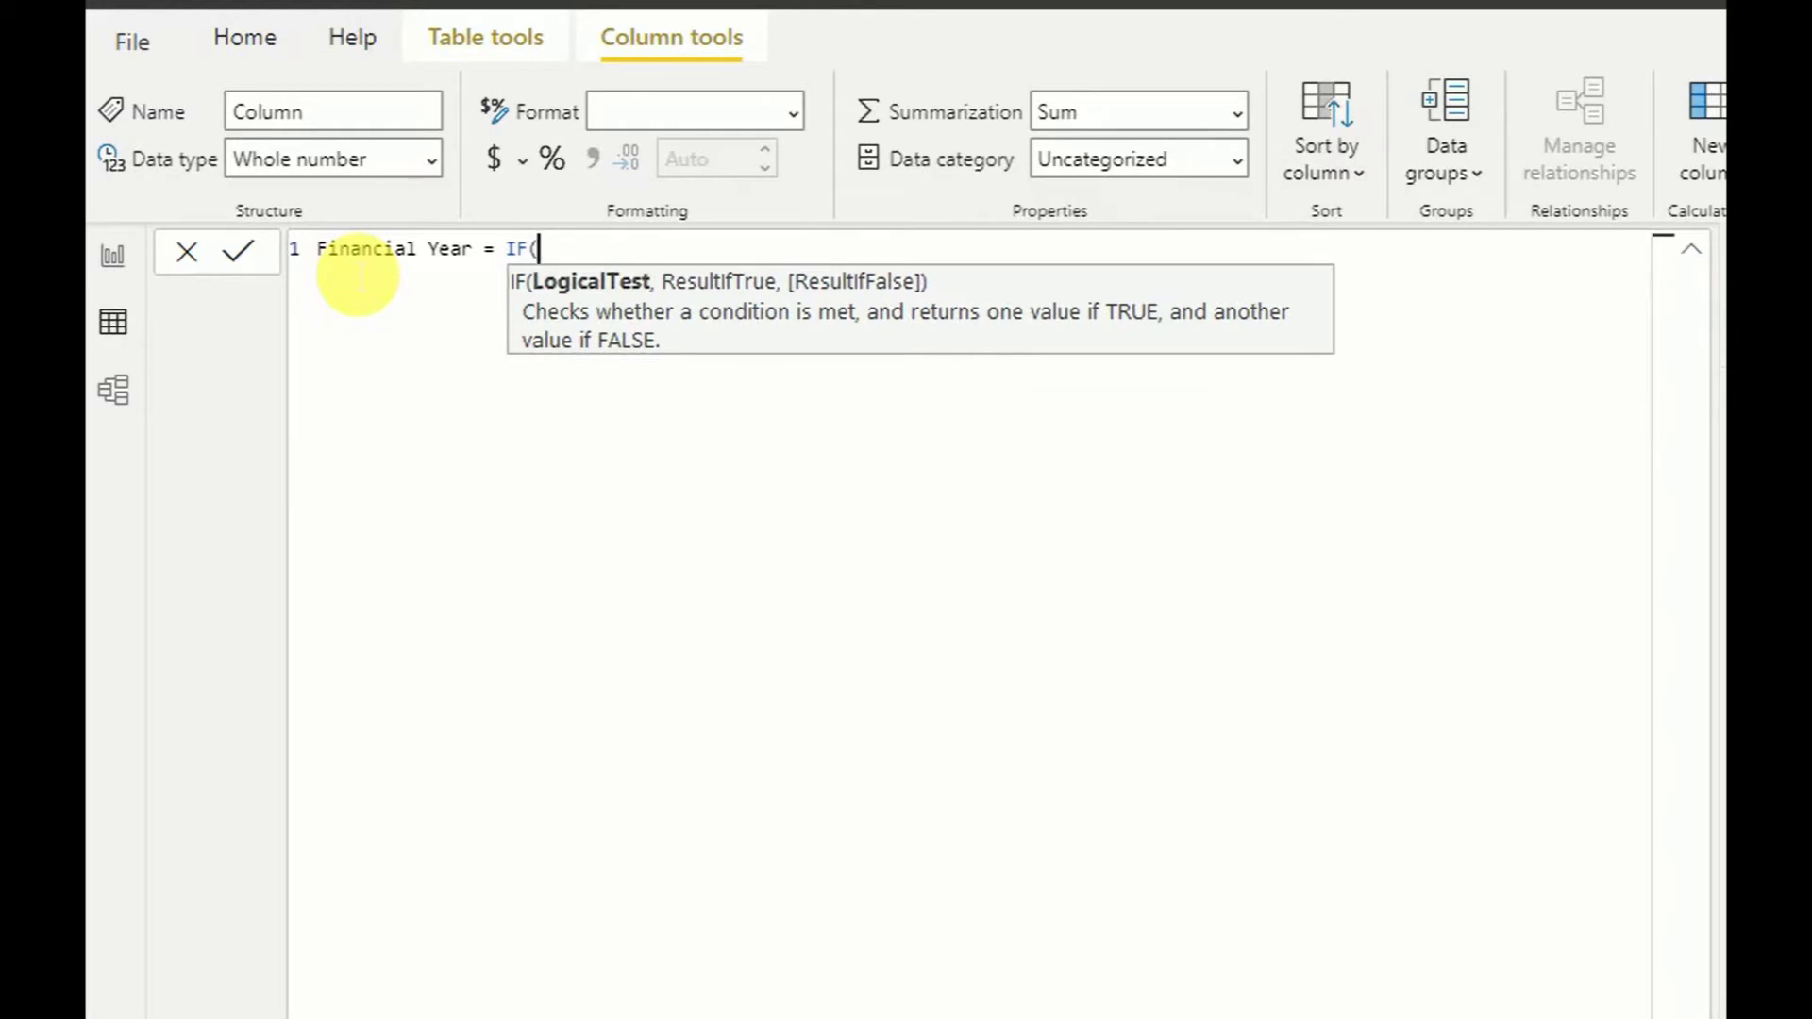
type("Ta")
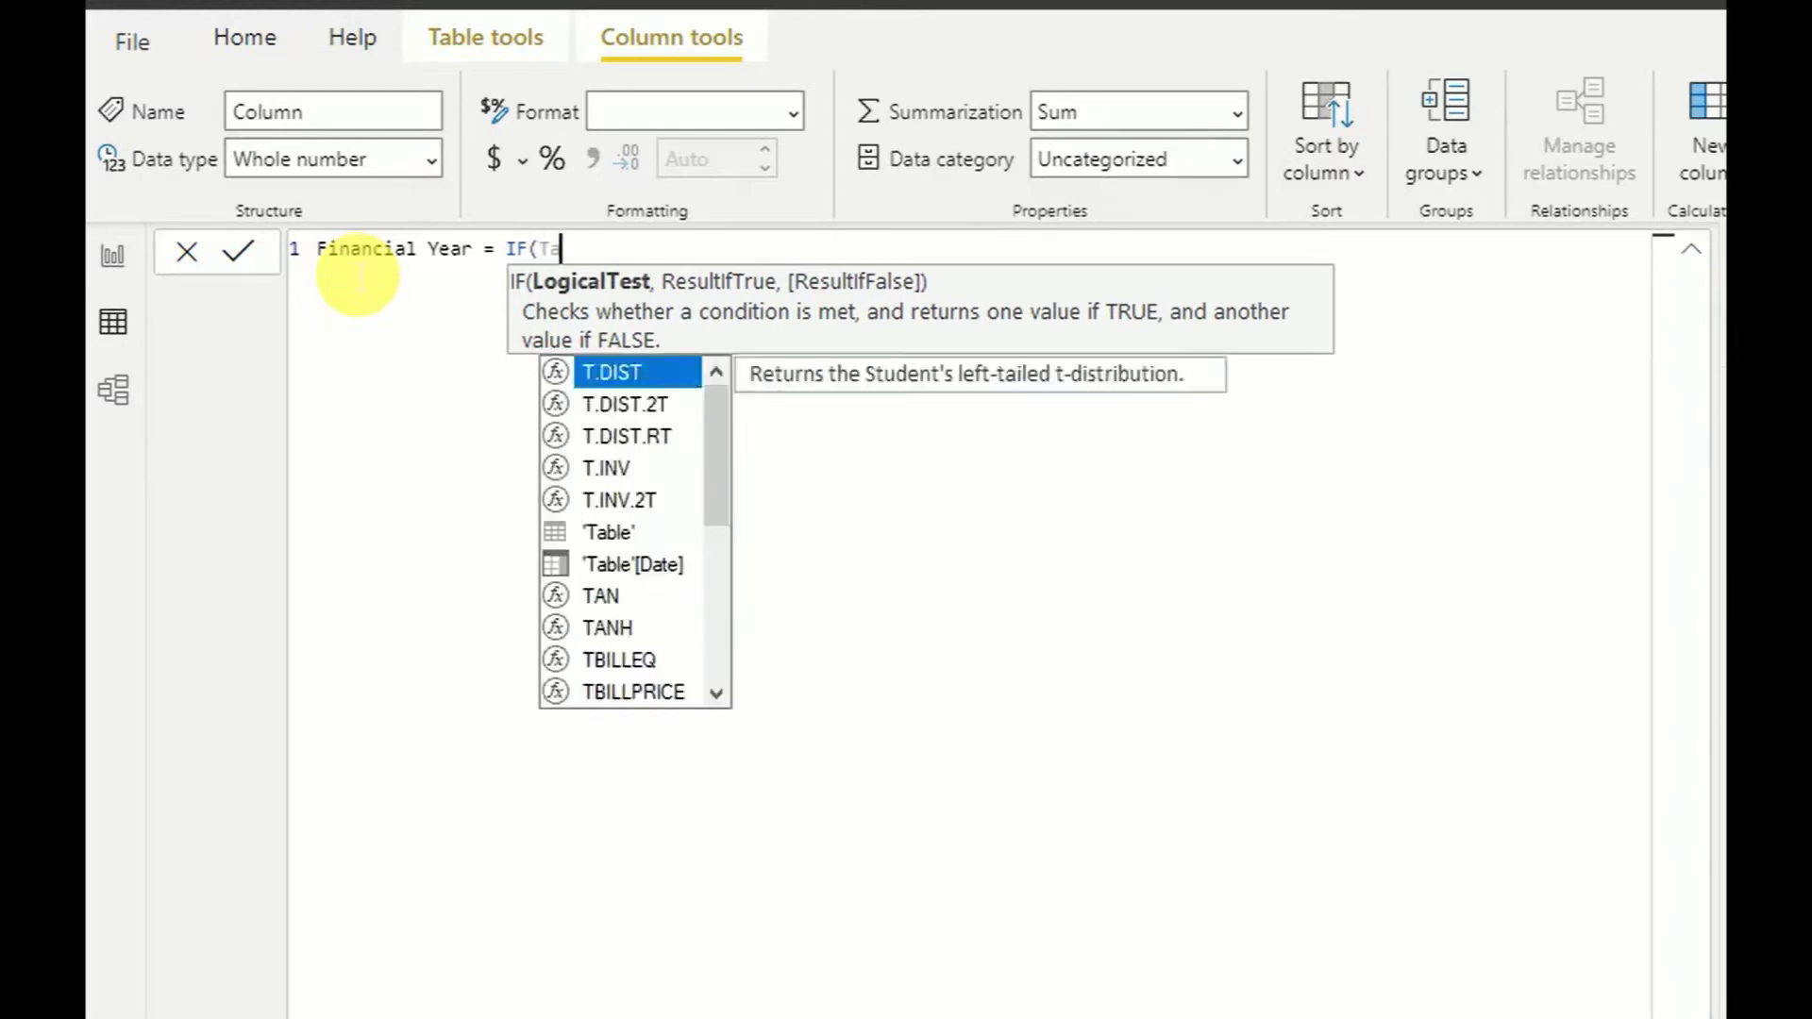
key("Down")
key("Down")
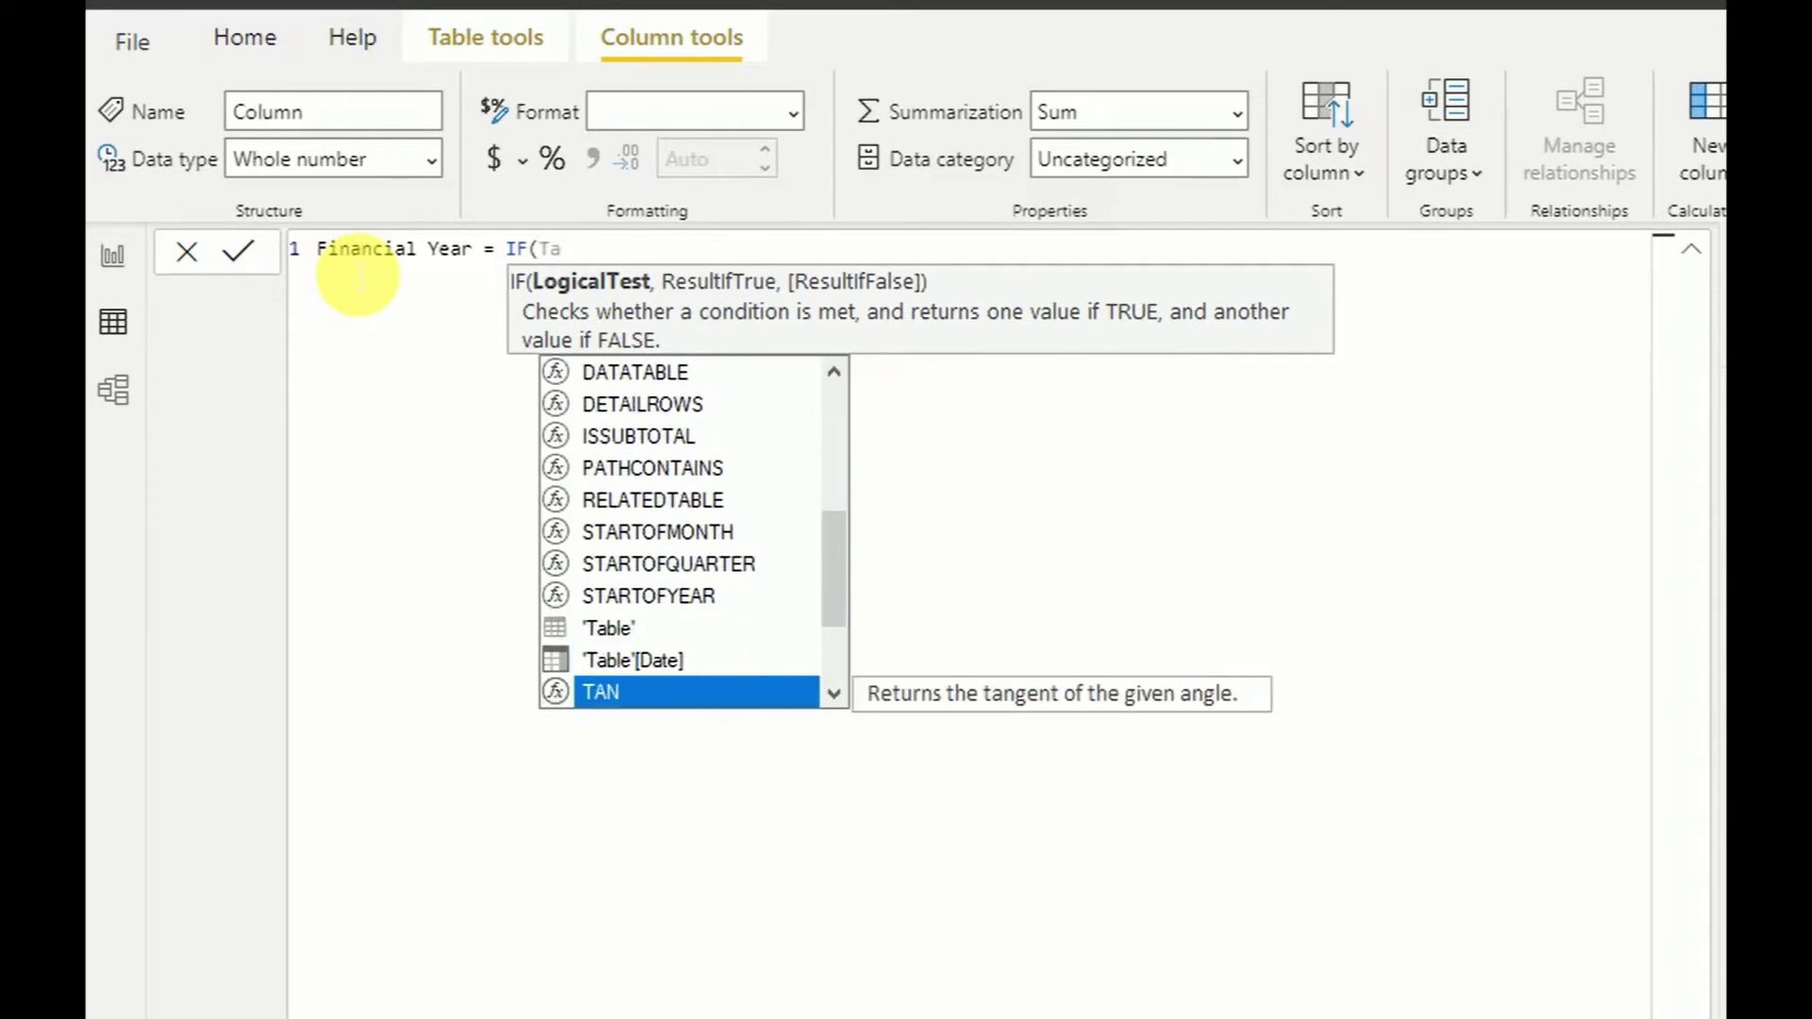
key("Up")
key("Tab")
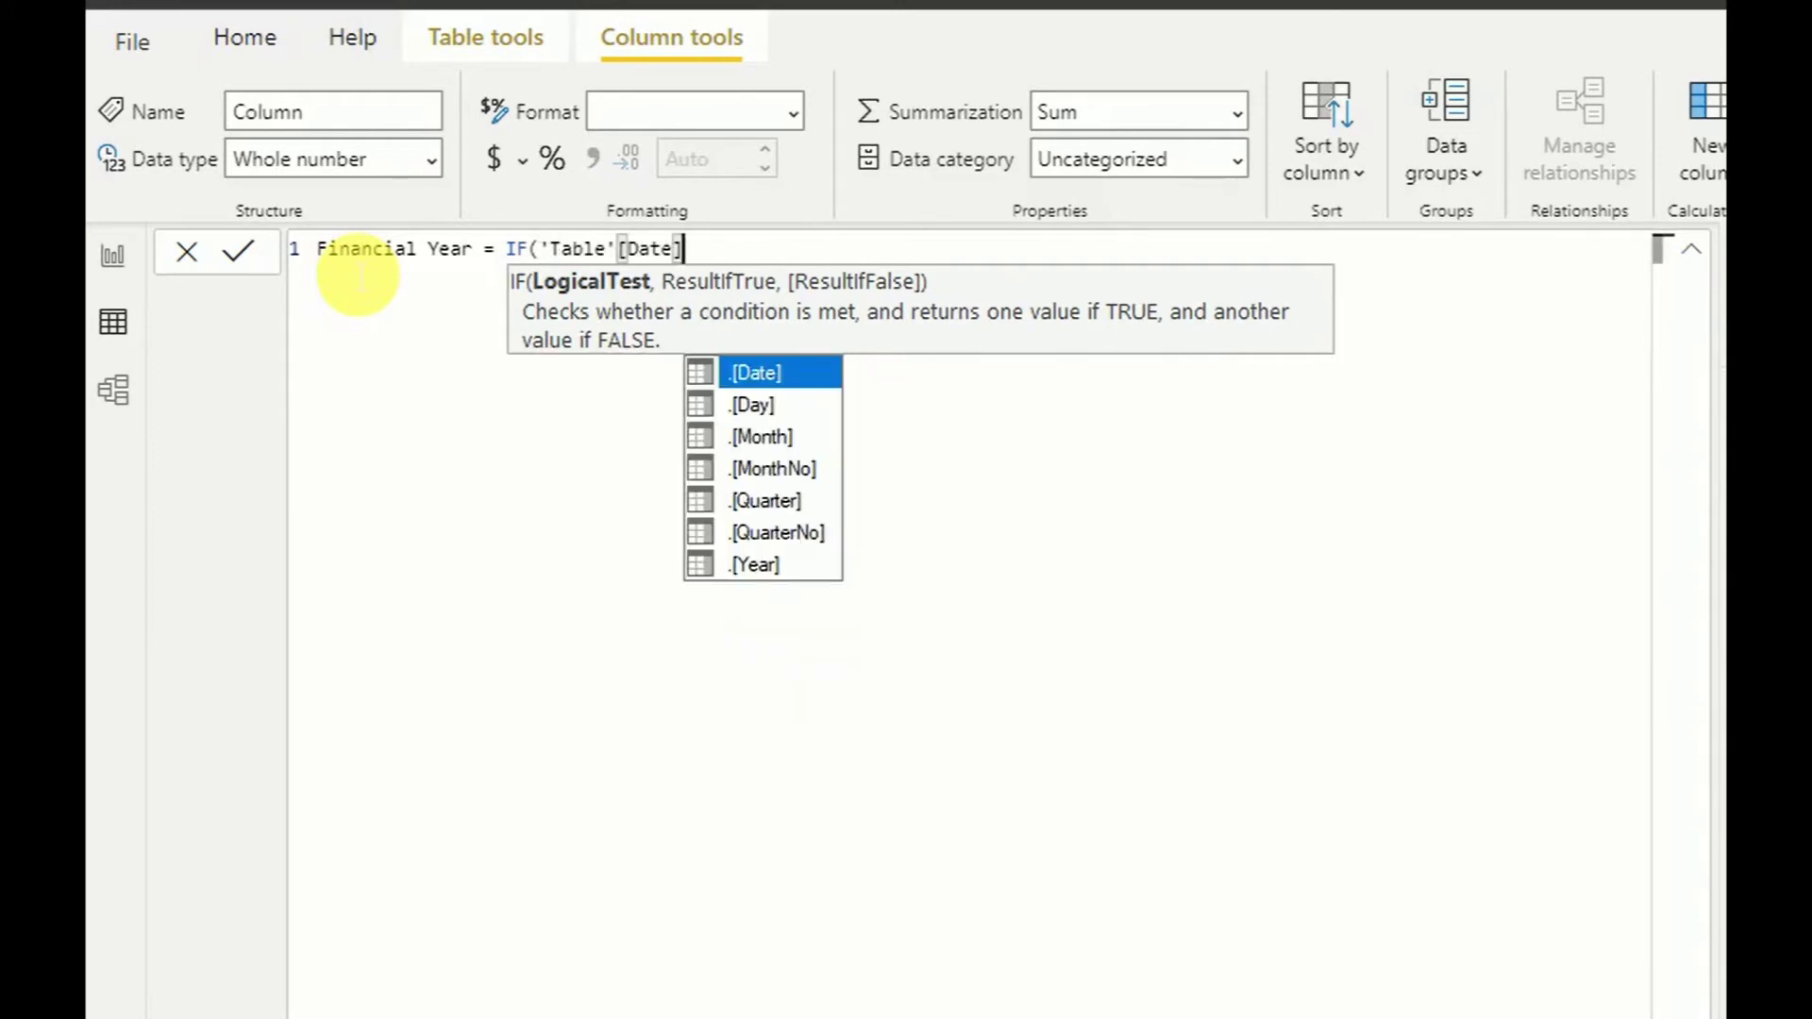
type("<")
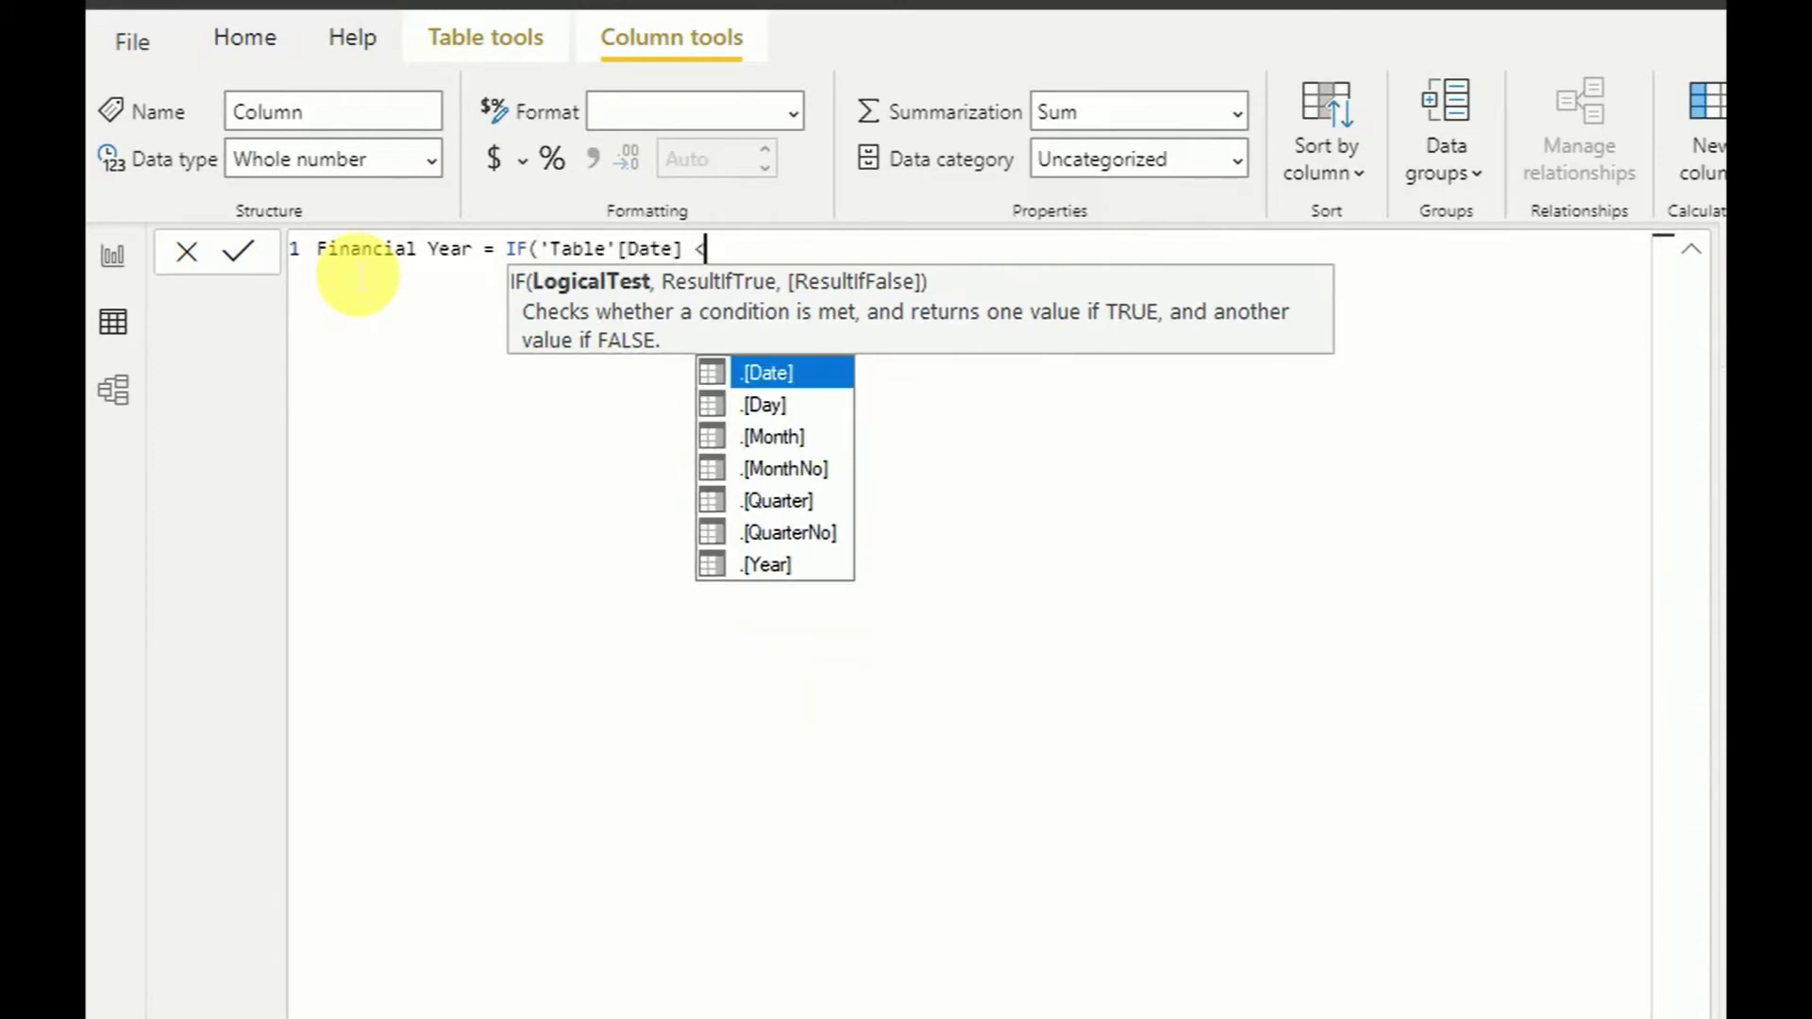
type("= DATE")
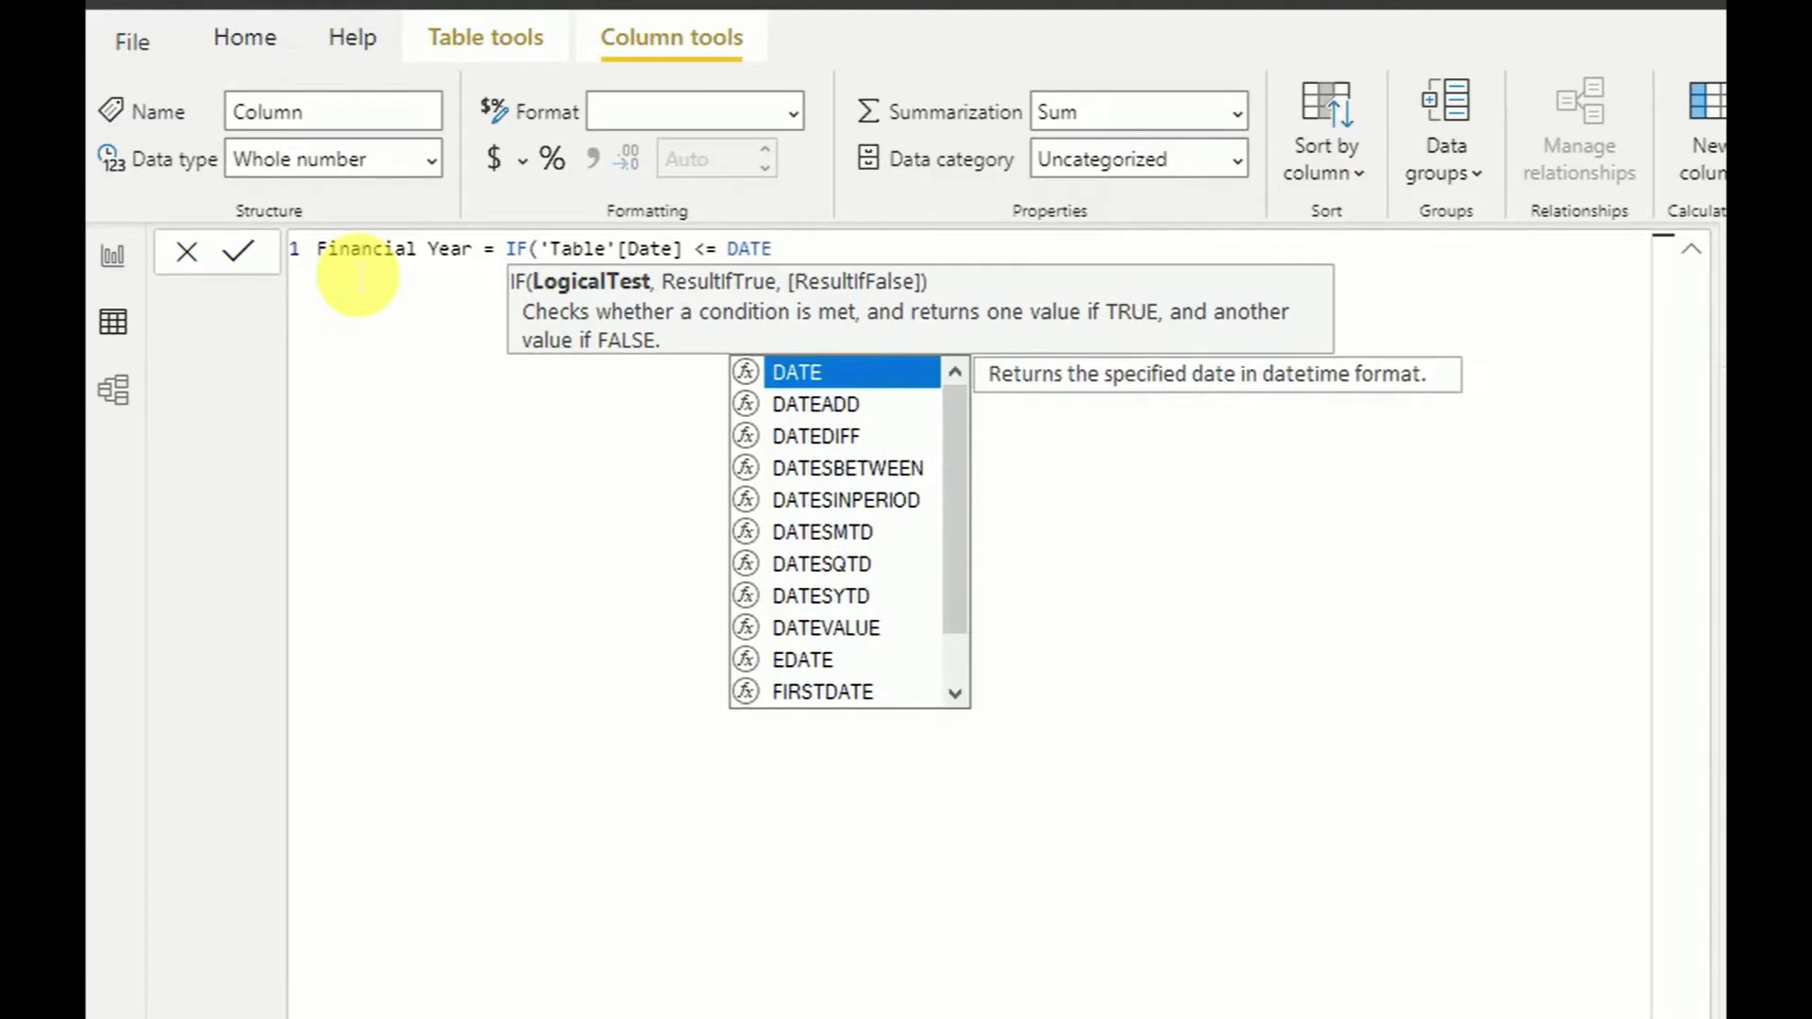
type("(")
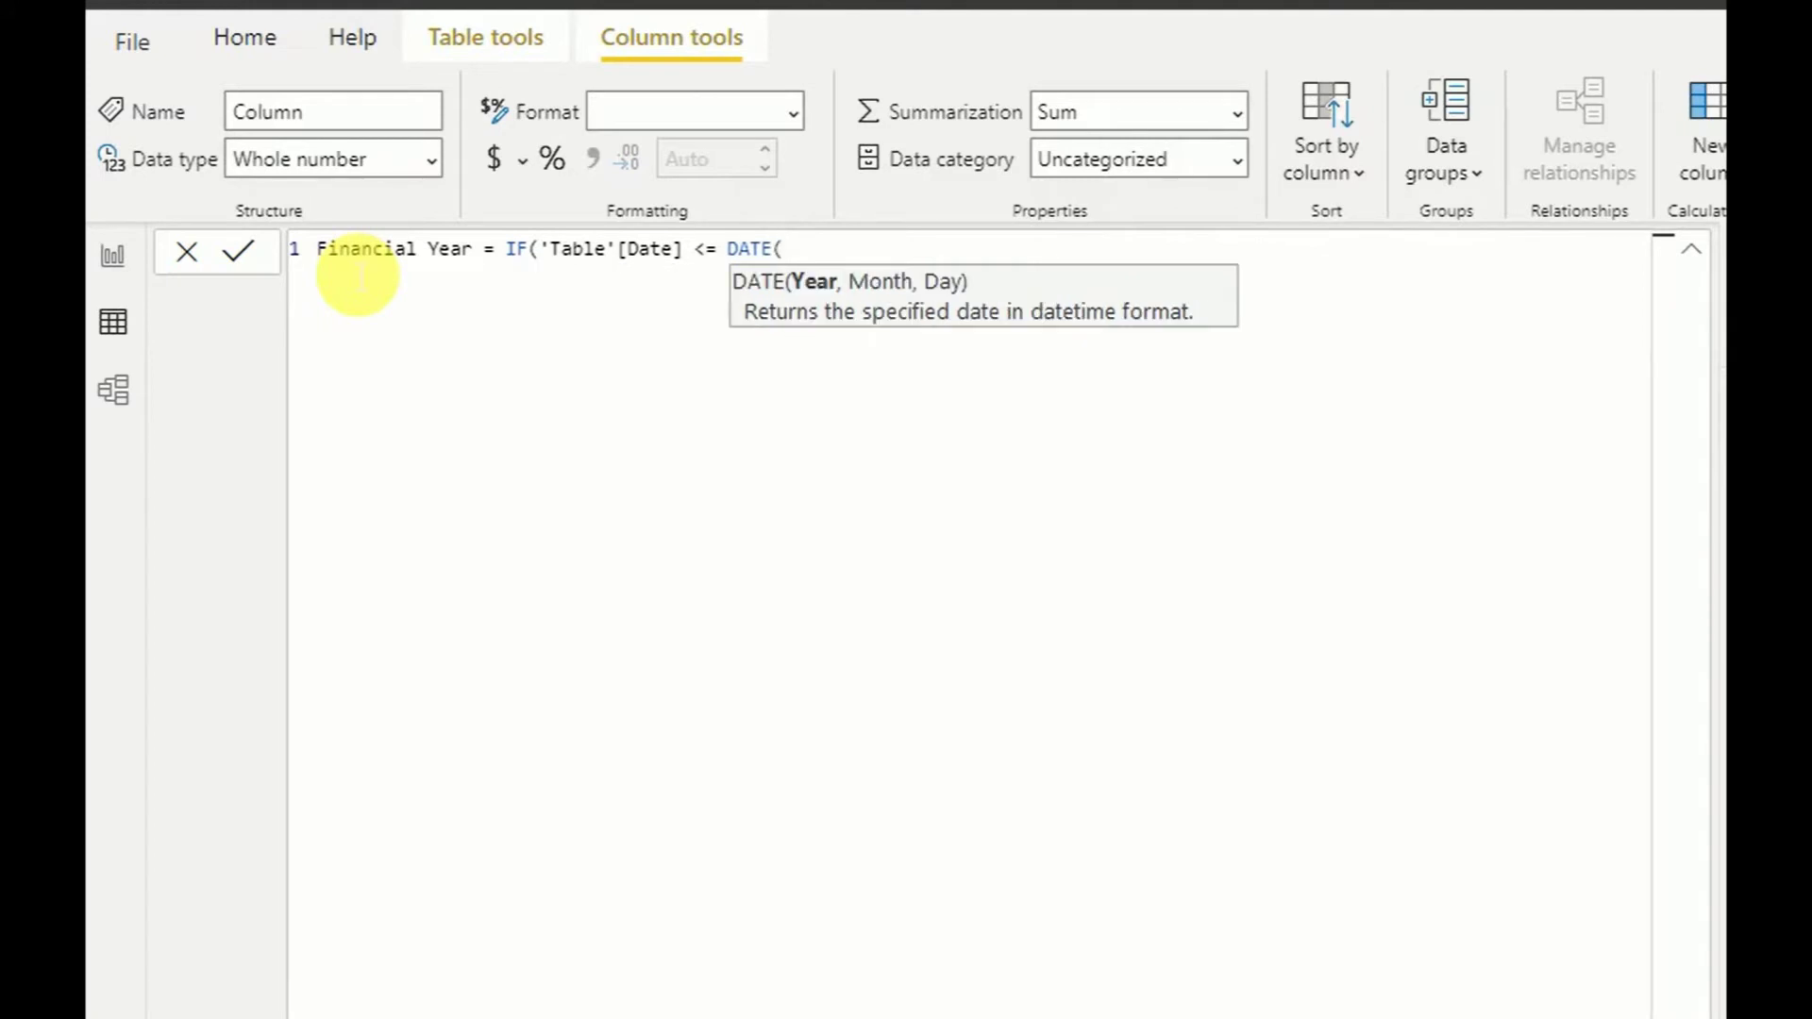
type("2018, ")
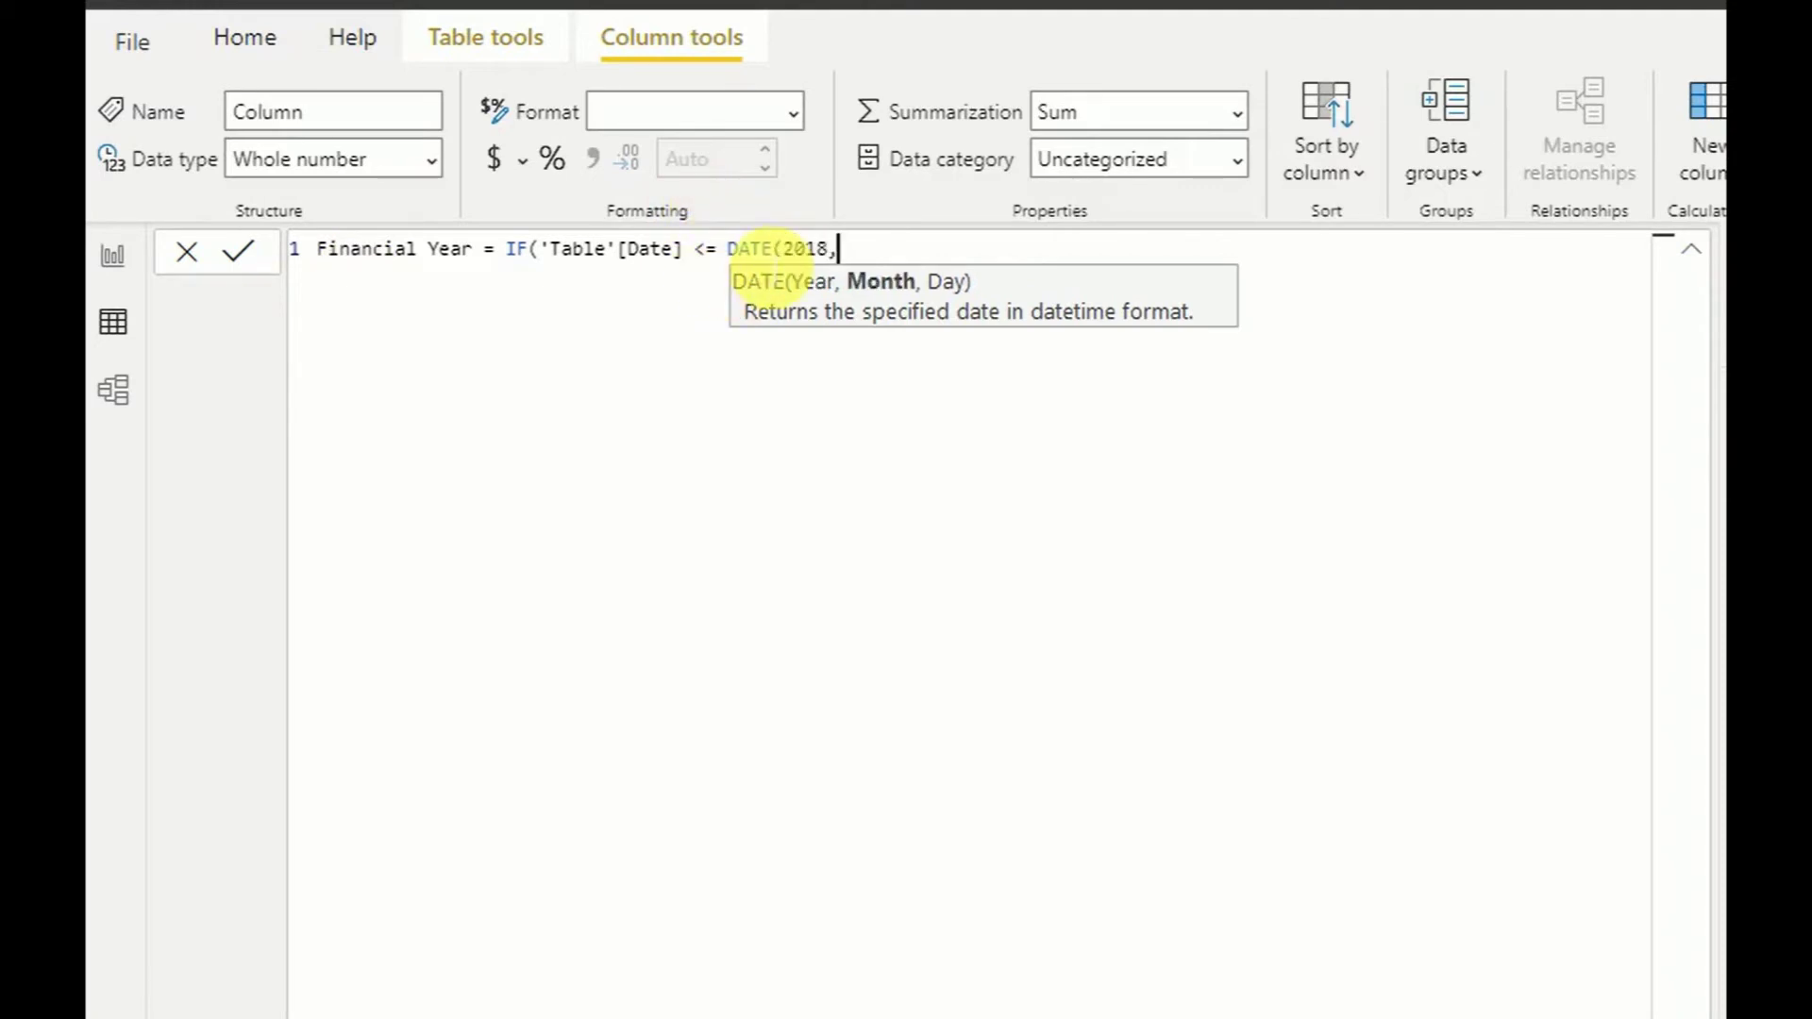
type("05,3")
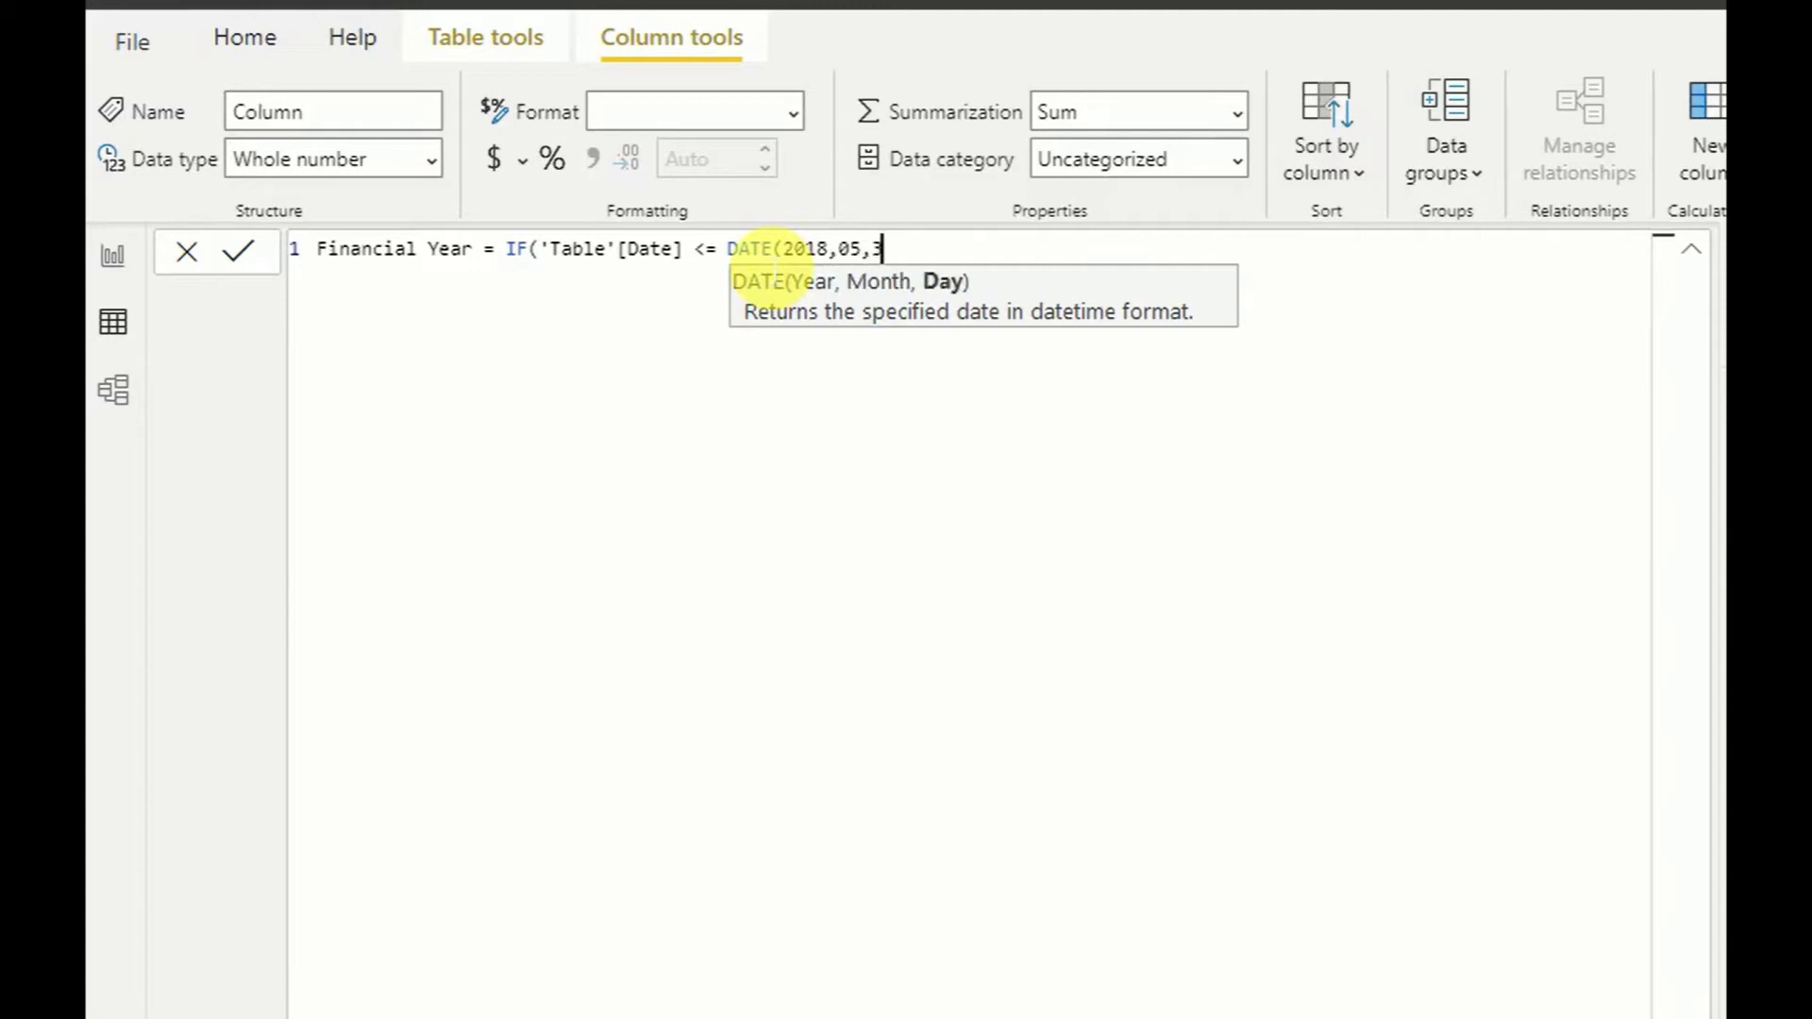
type("1)")
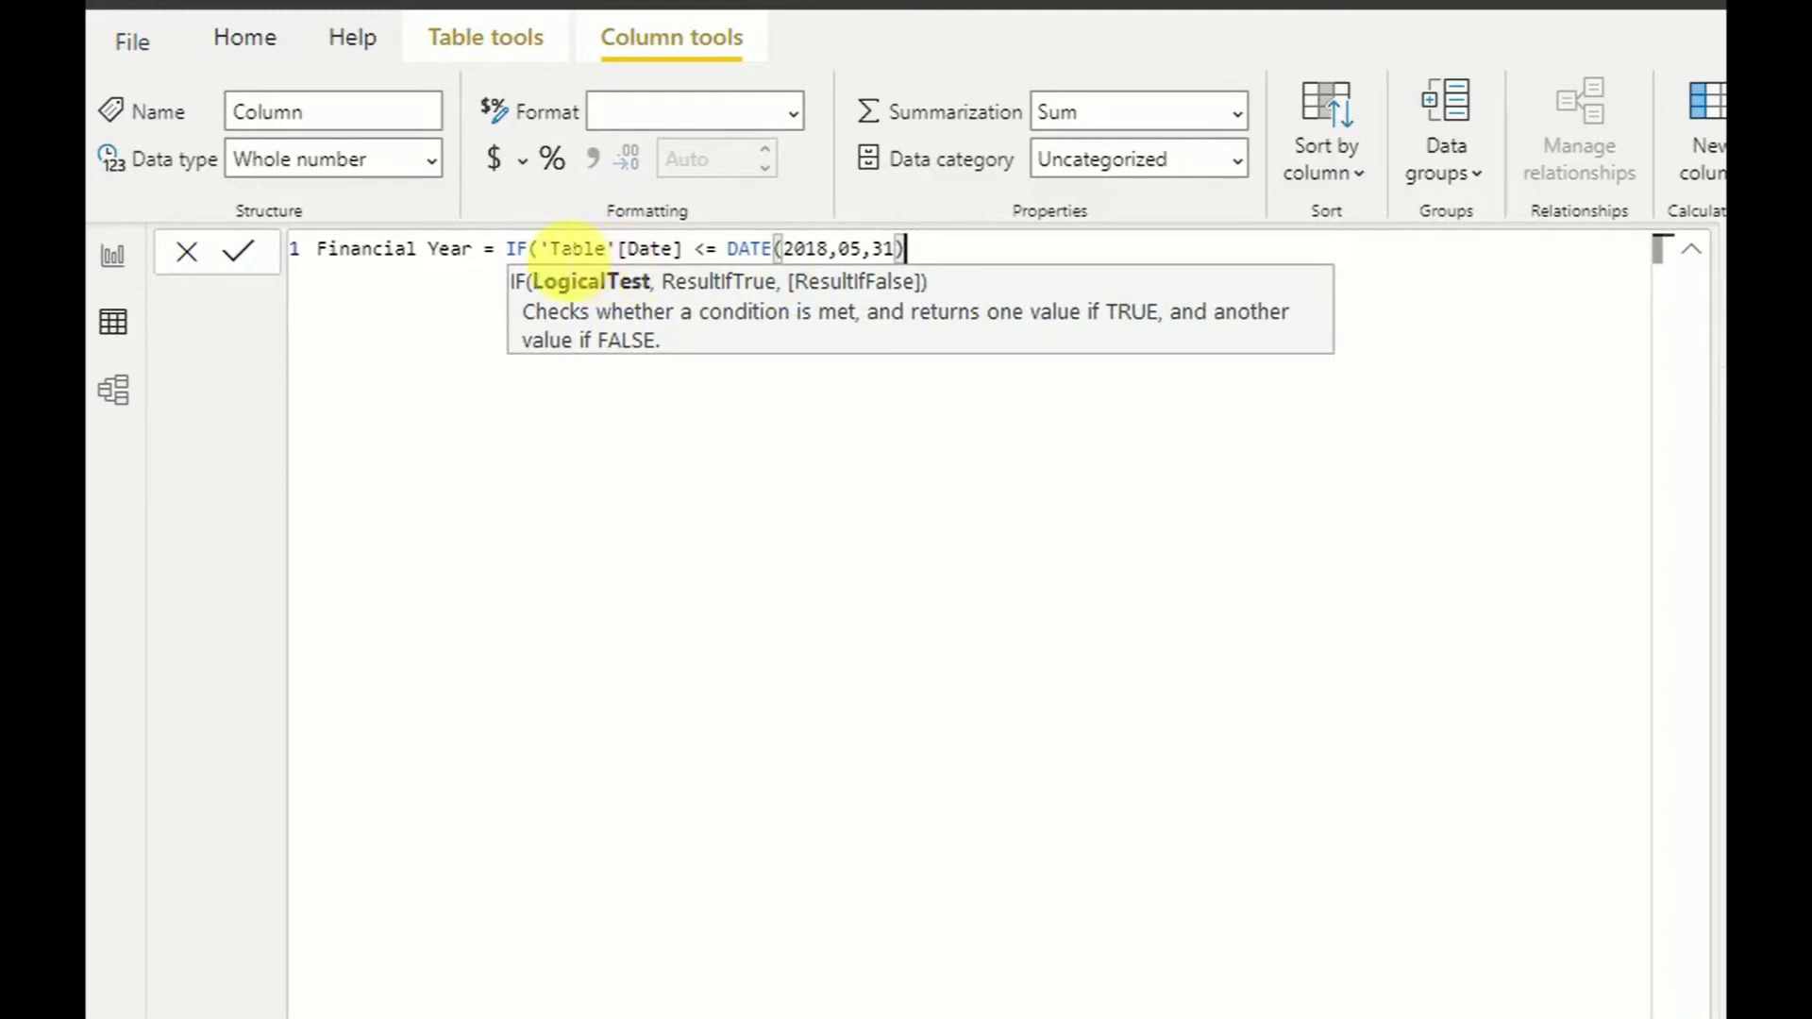
left_click(542, 249)
Add && 'Table'[Date] >= DATE(2017,06,01) with results "FY18" and "NA", then commit the column.
type("(")
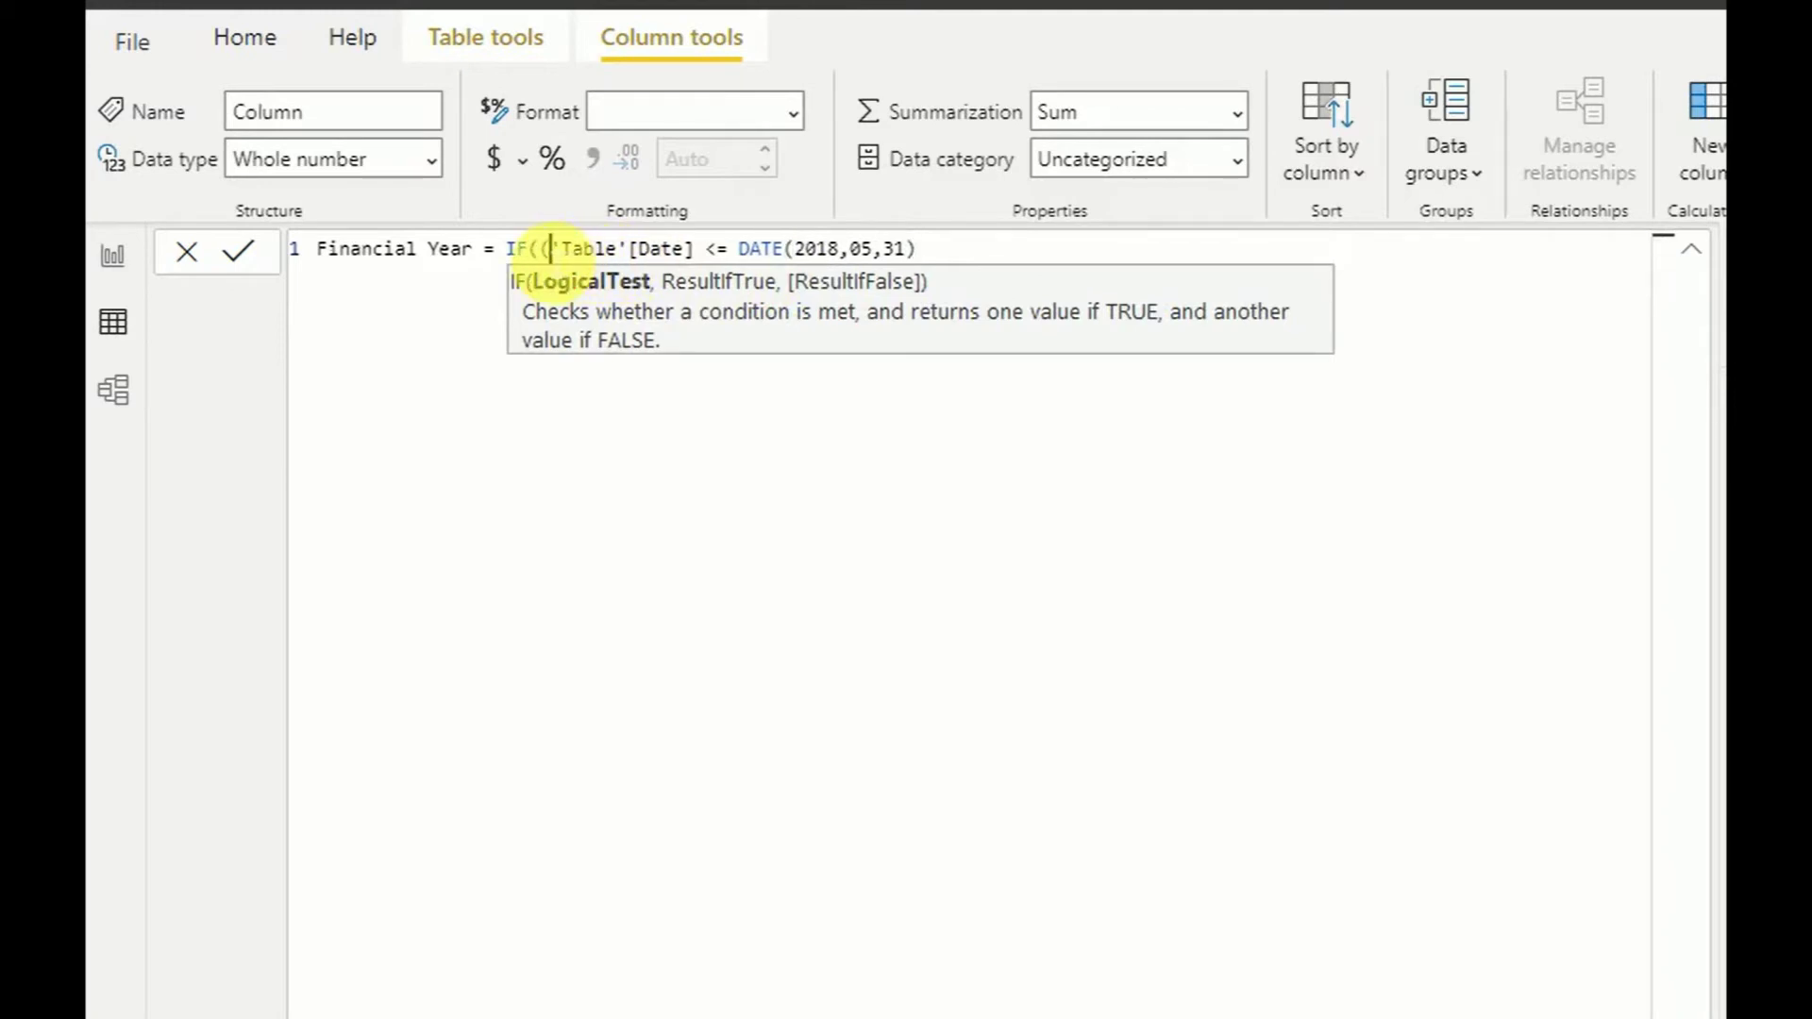
key("Right")
key("Right")
key("Right")
key("Right")
key("Right")
key("Right")
key("Right")
key("Right")
key("Right")
key("Right")
key("Right")
key("Right")
key("Right")
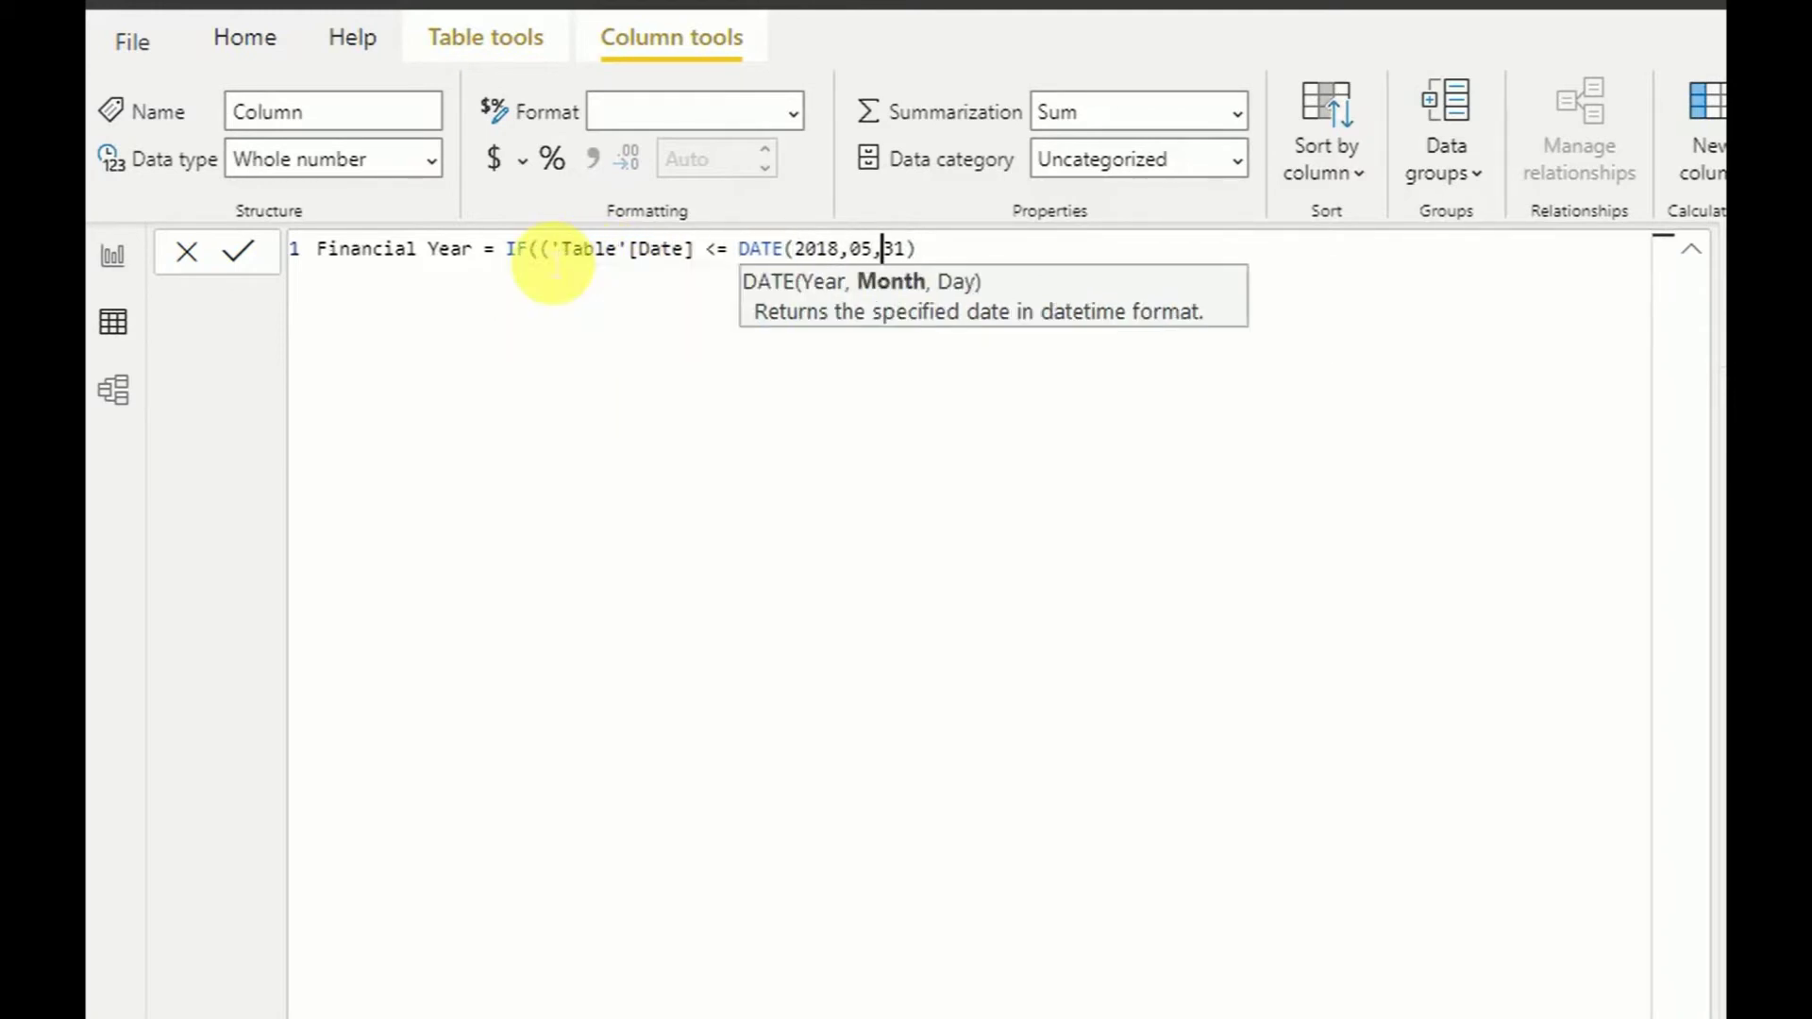
type("&&")
type("Tab")
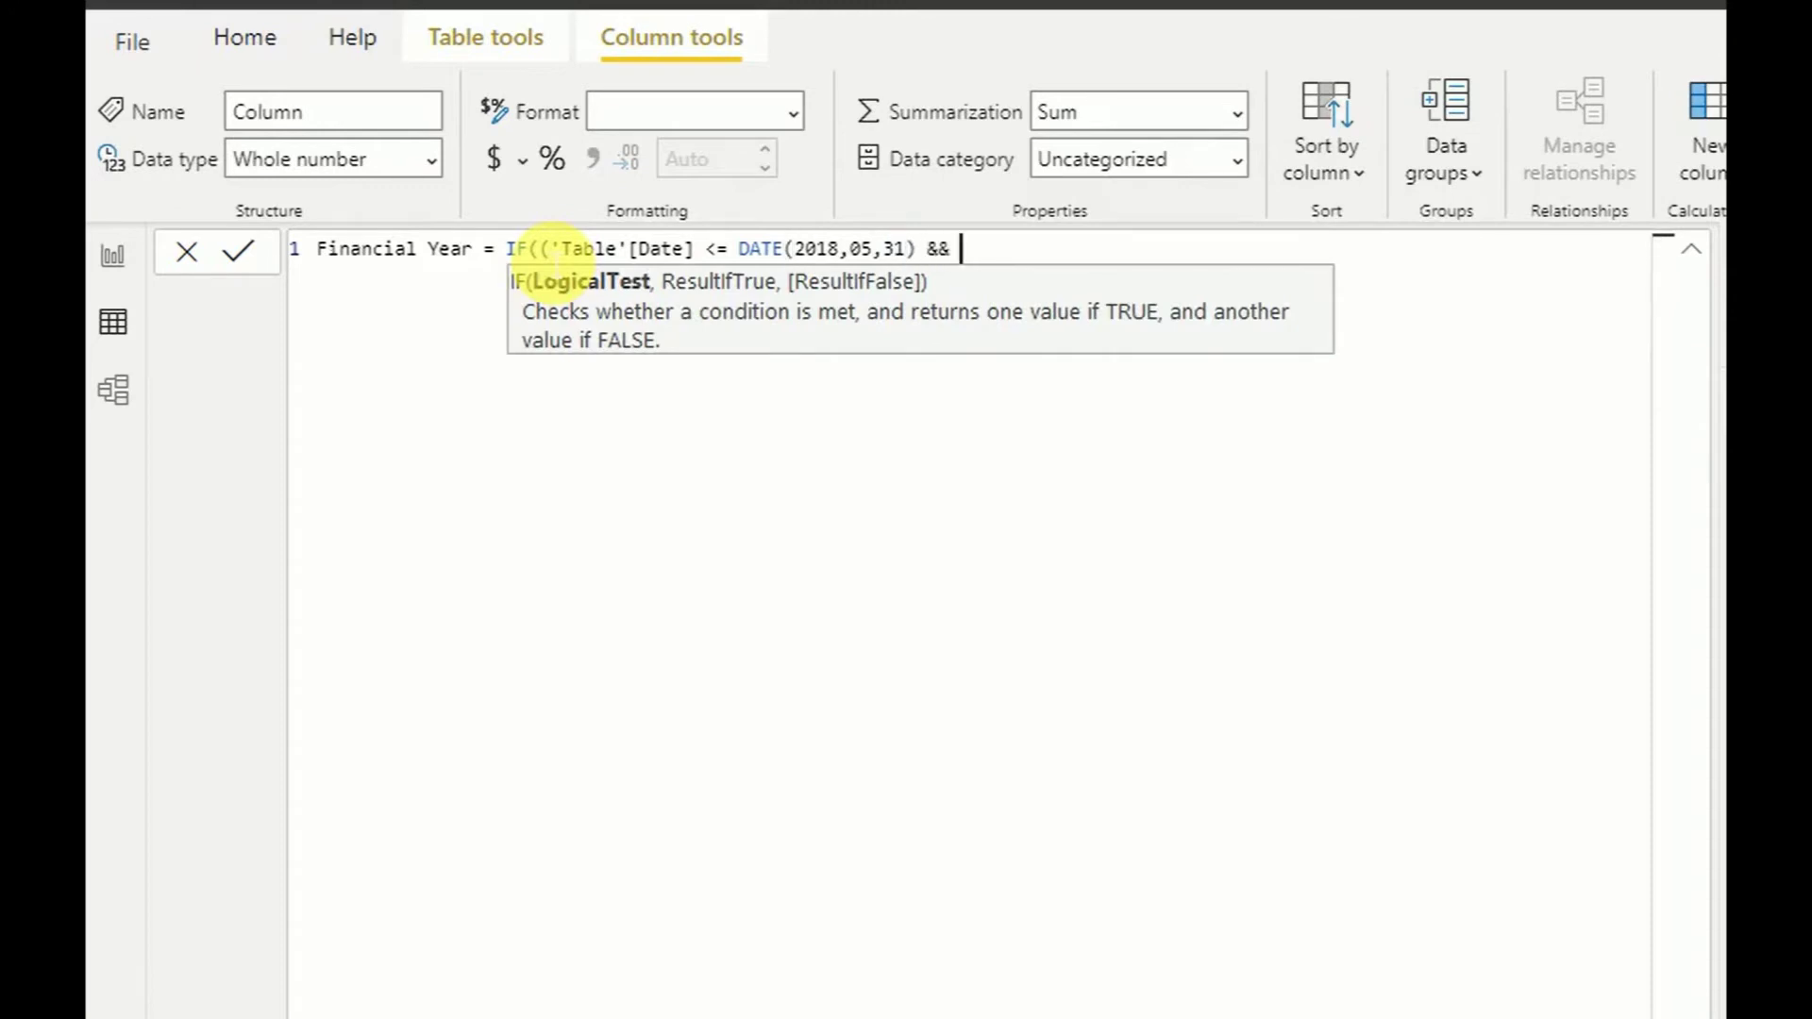
key("Tab")
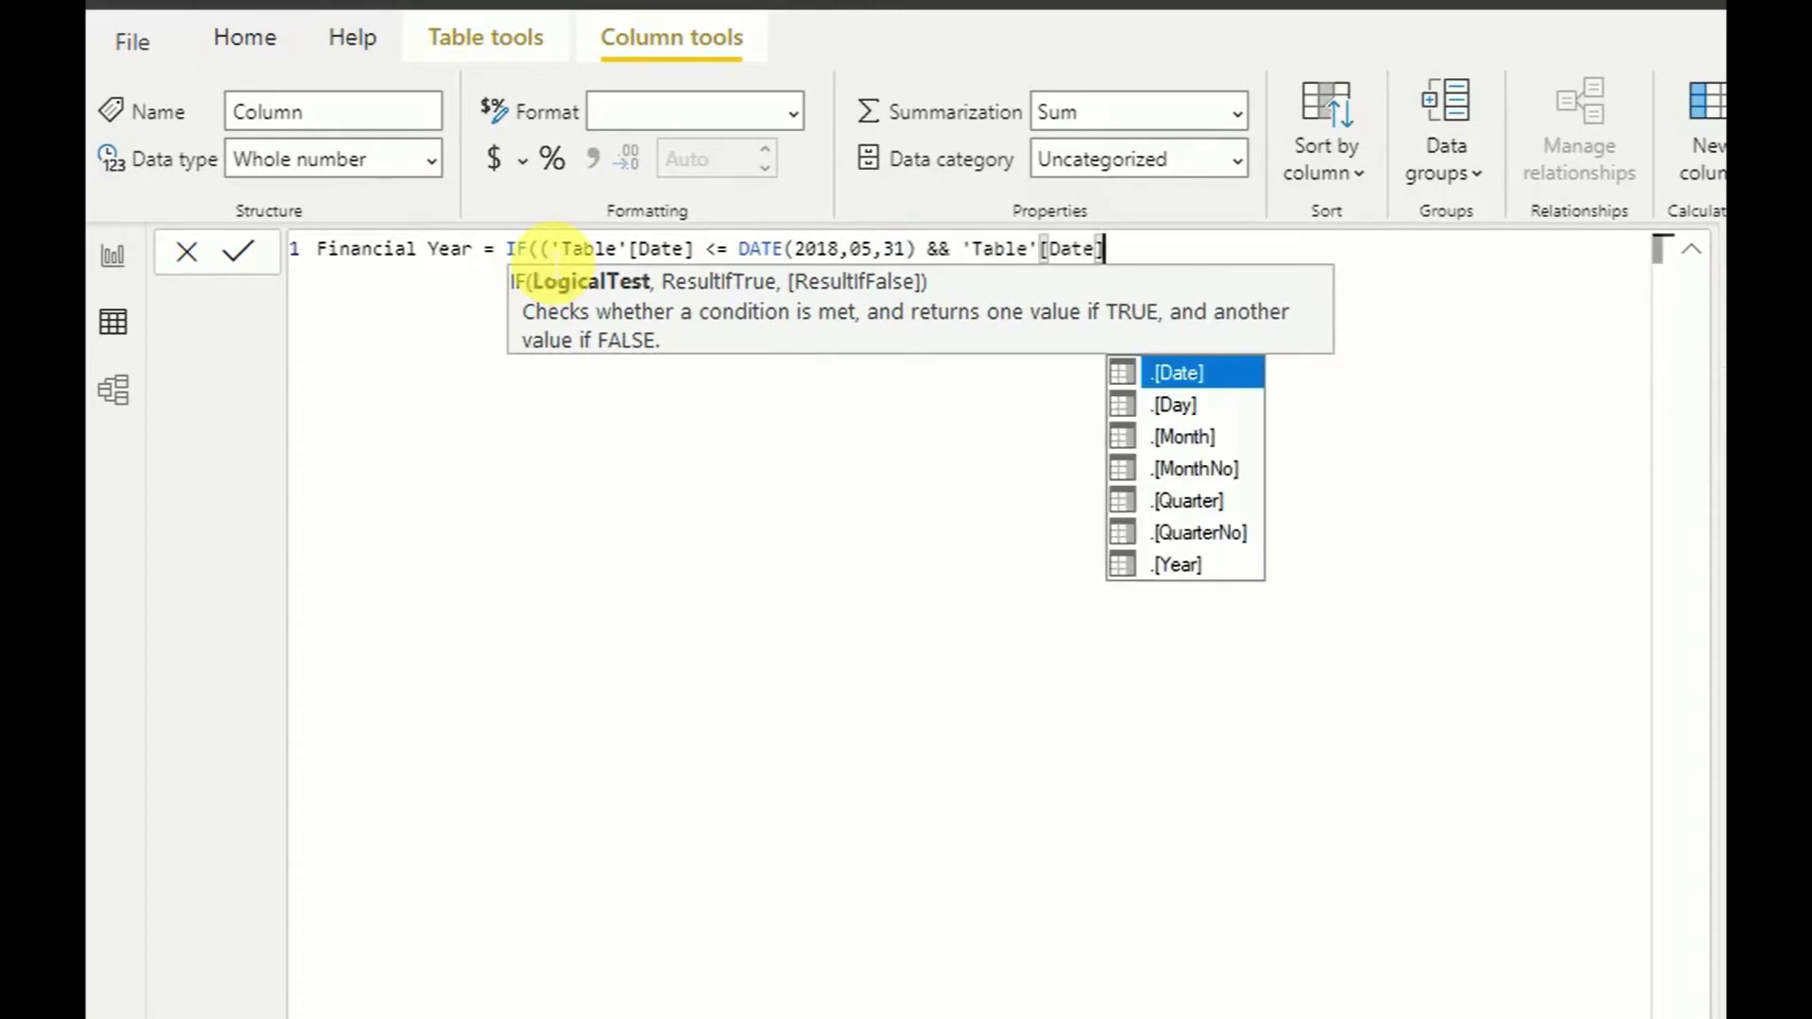
type(">")
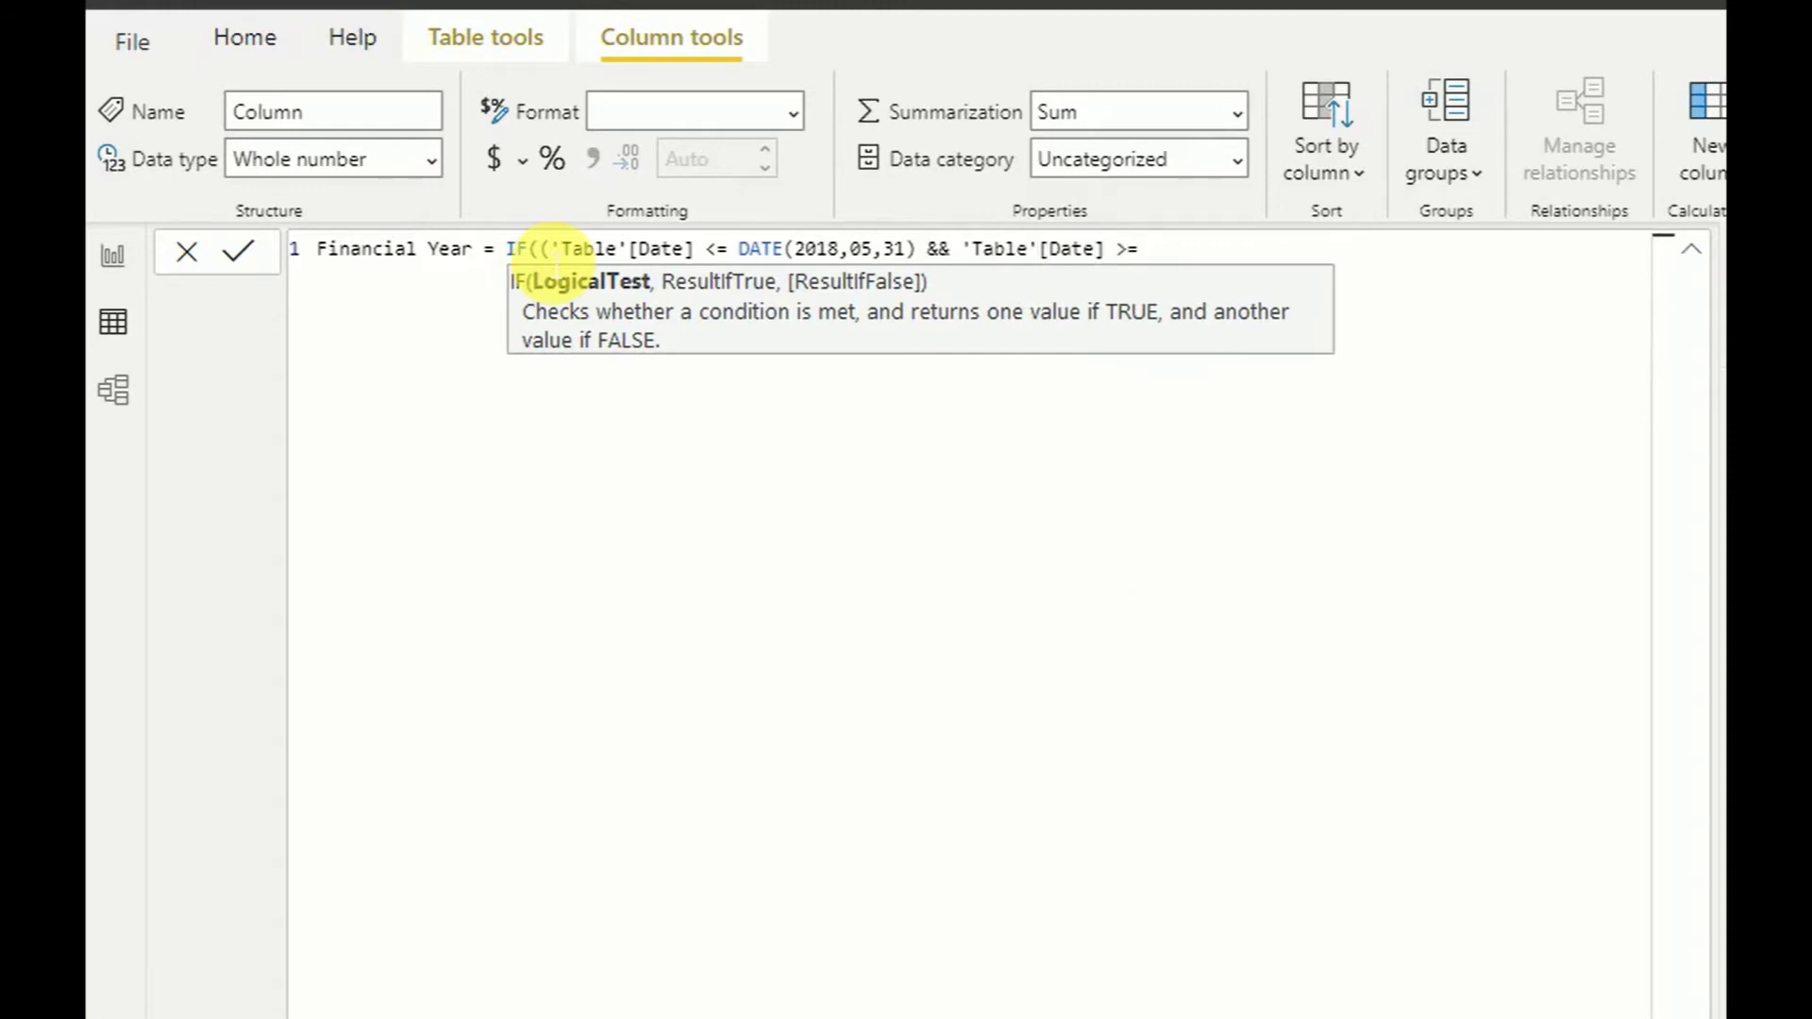
type("= DATE(")
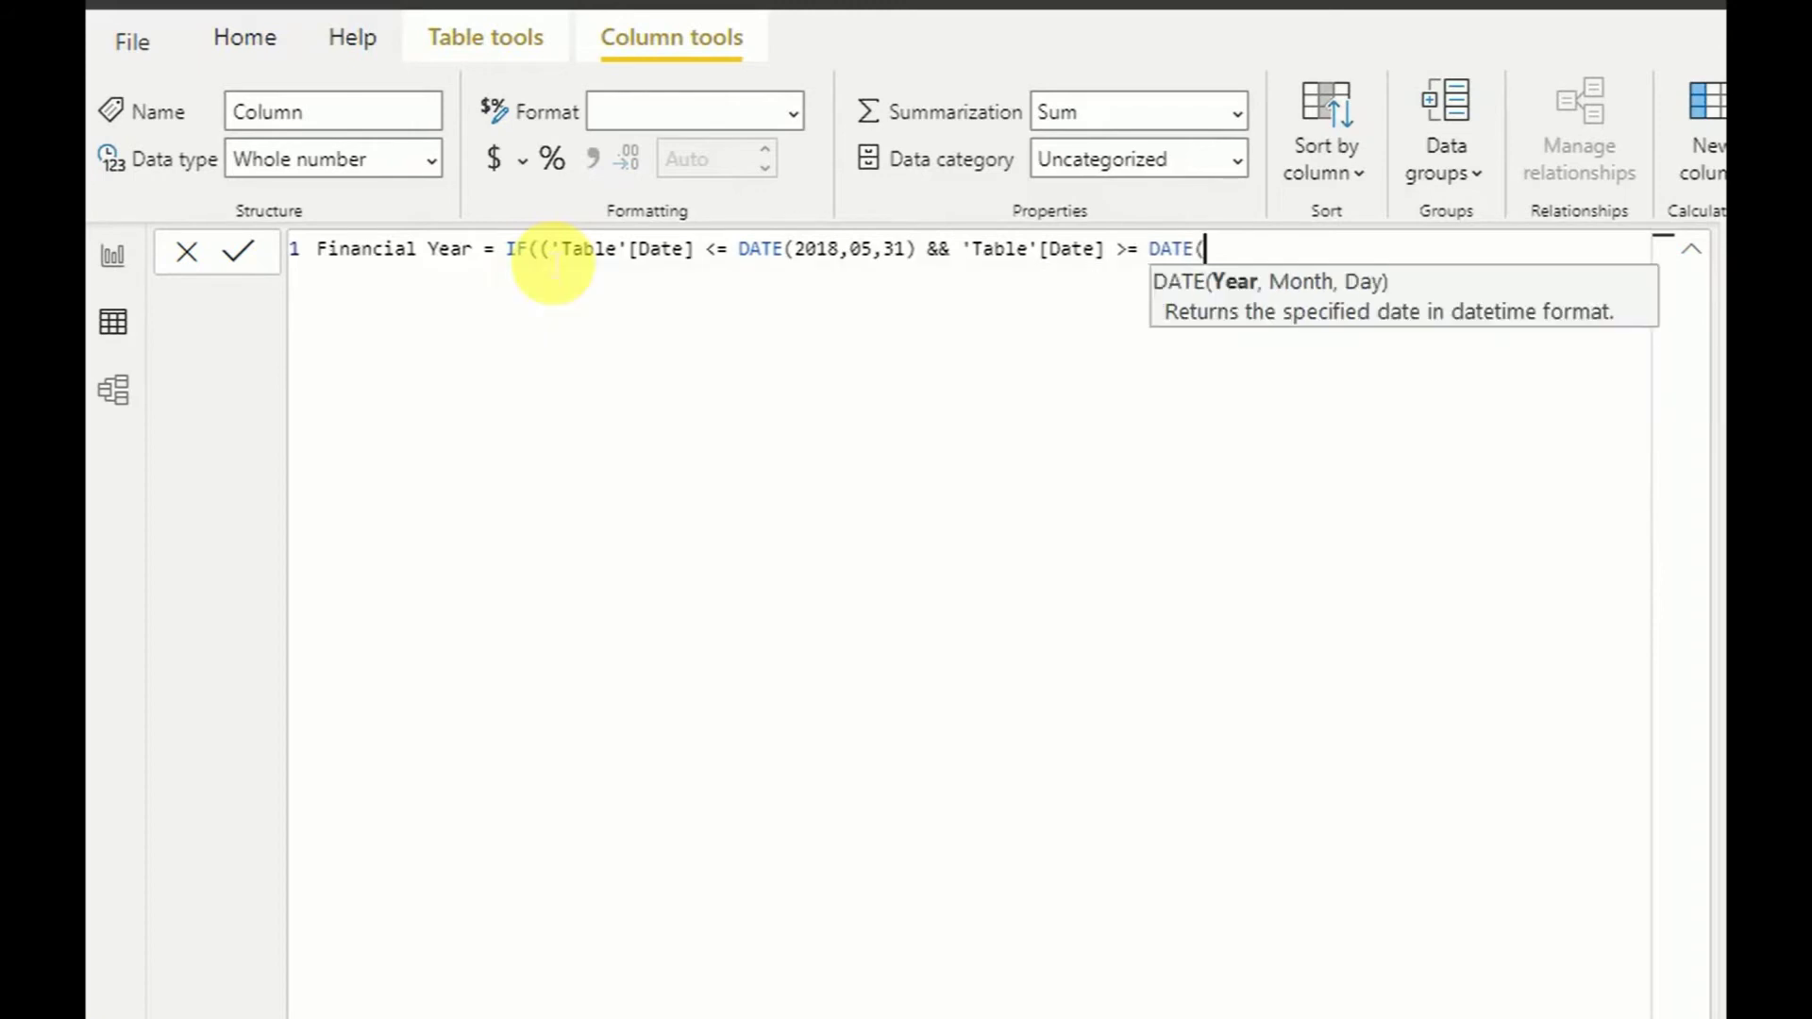
type("2017,")
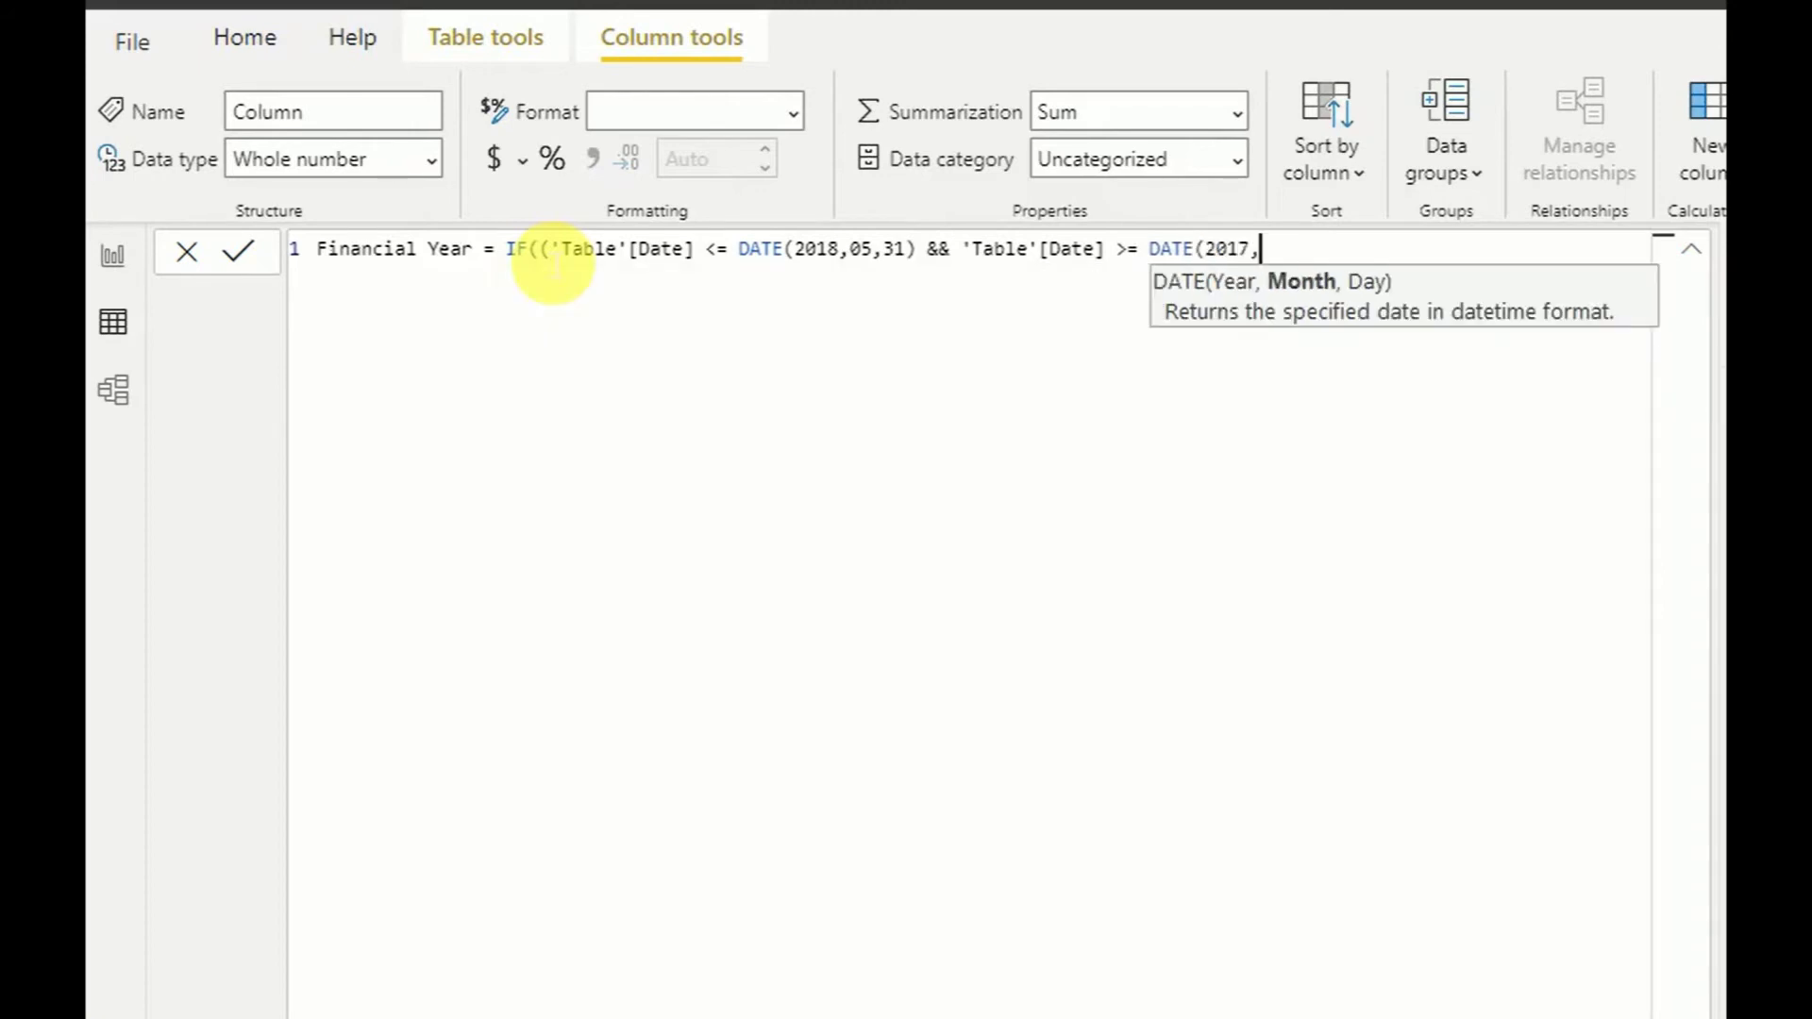
type("06,")
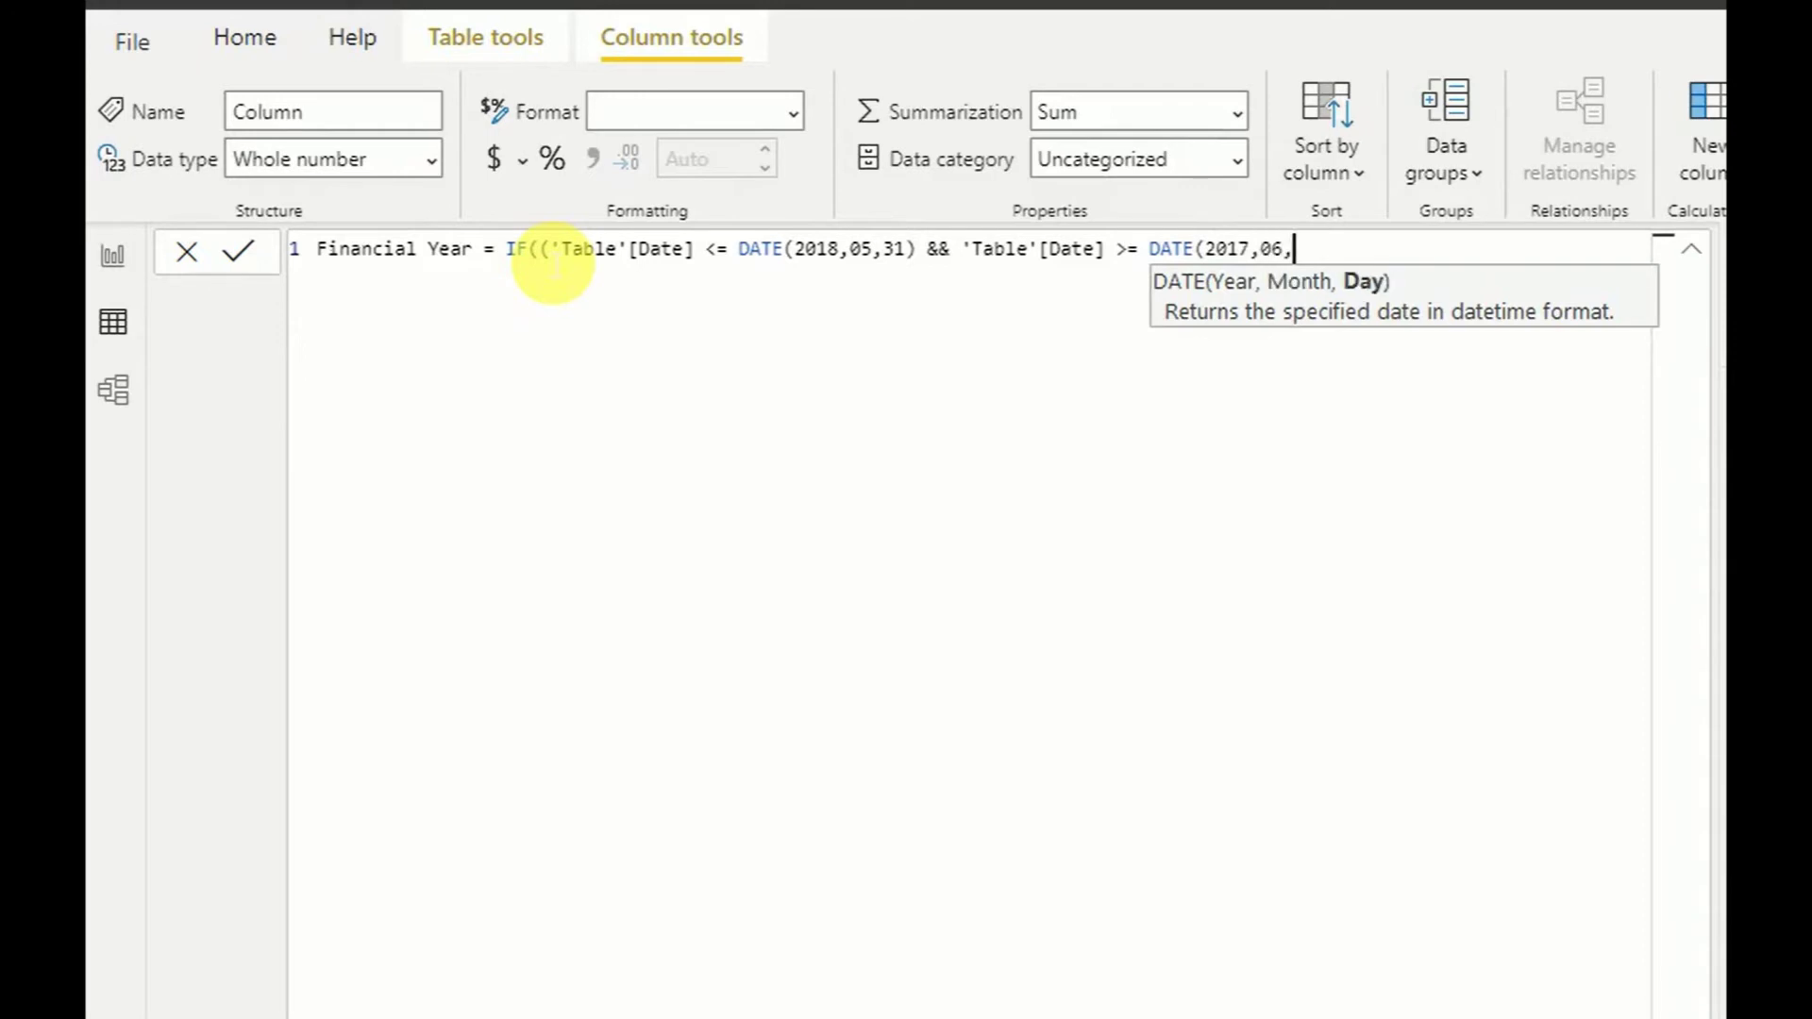
type("01)")
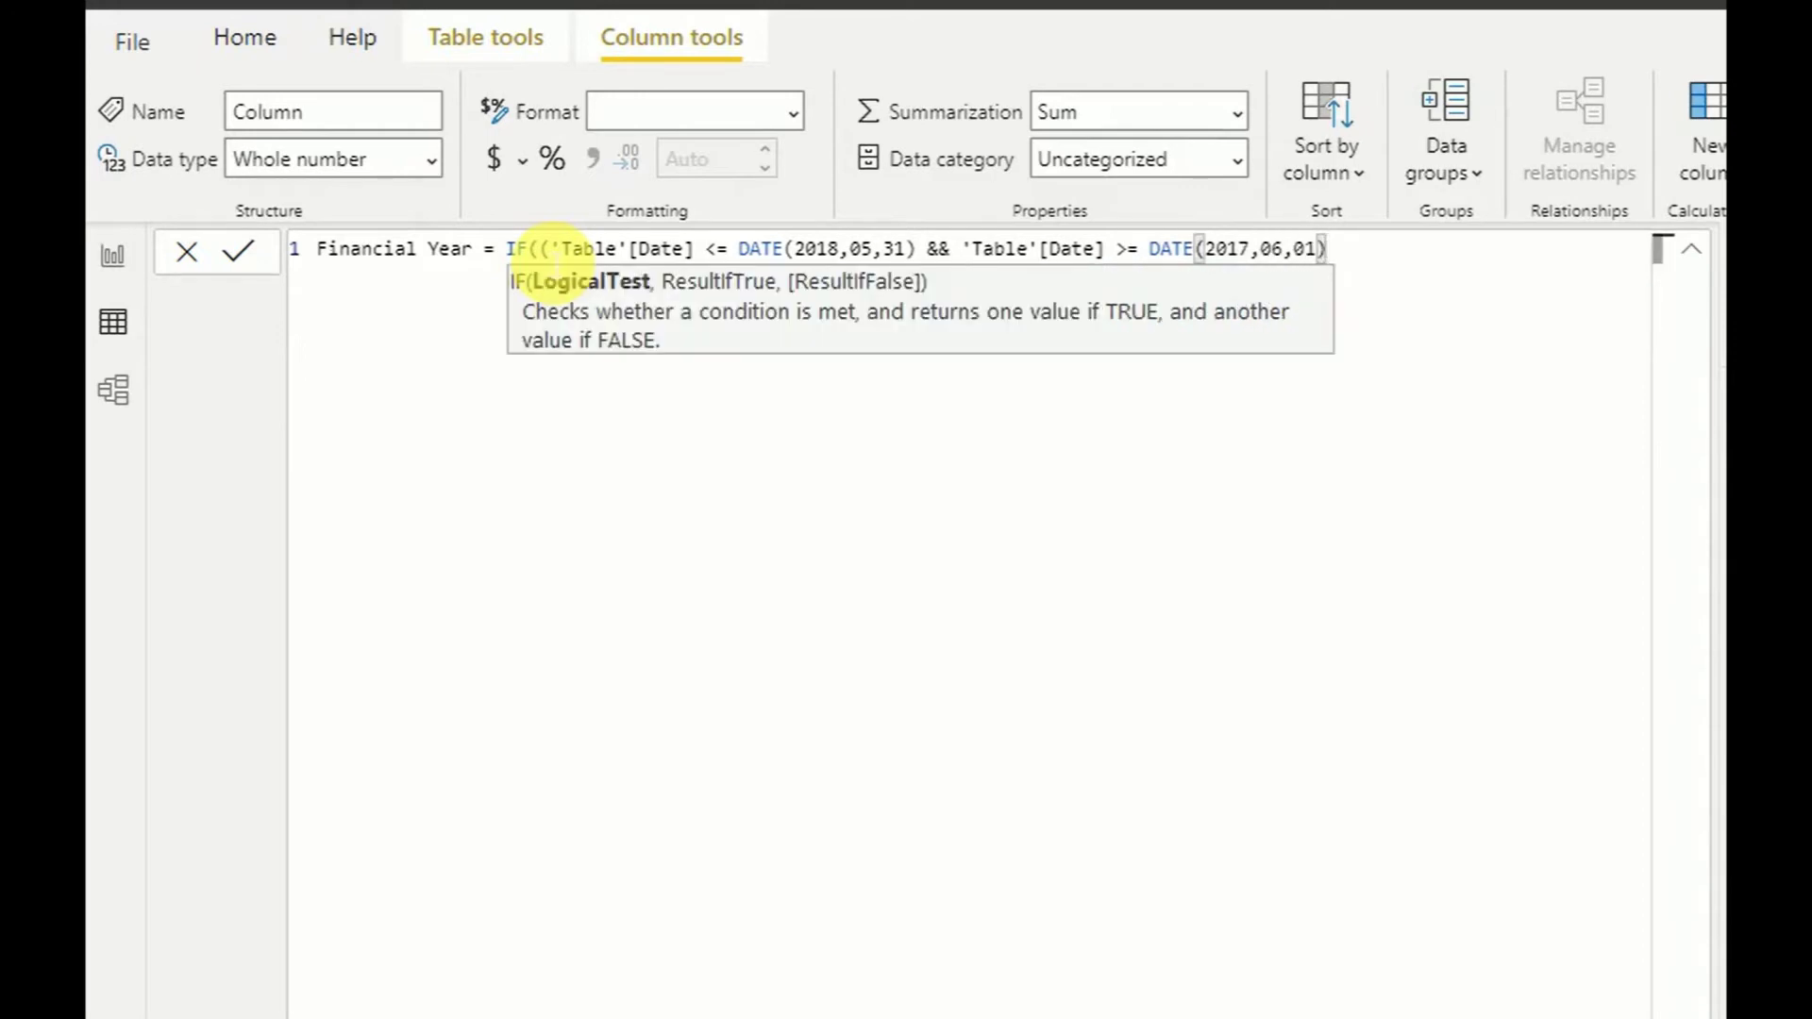
type(",")
type("\"F")
type("Y18\"")
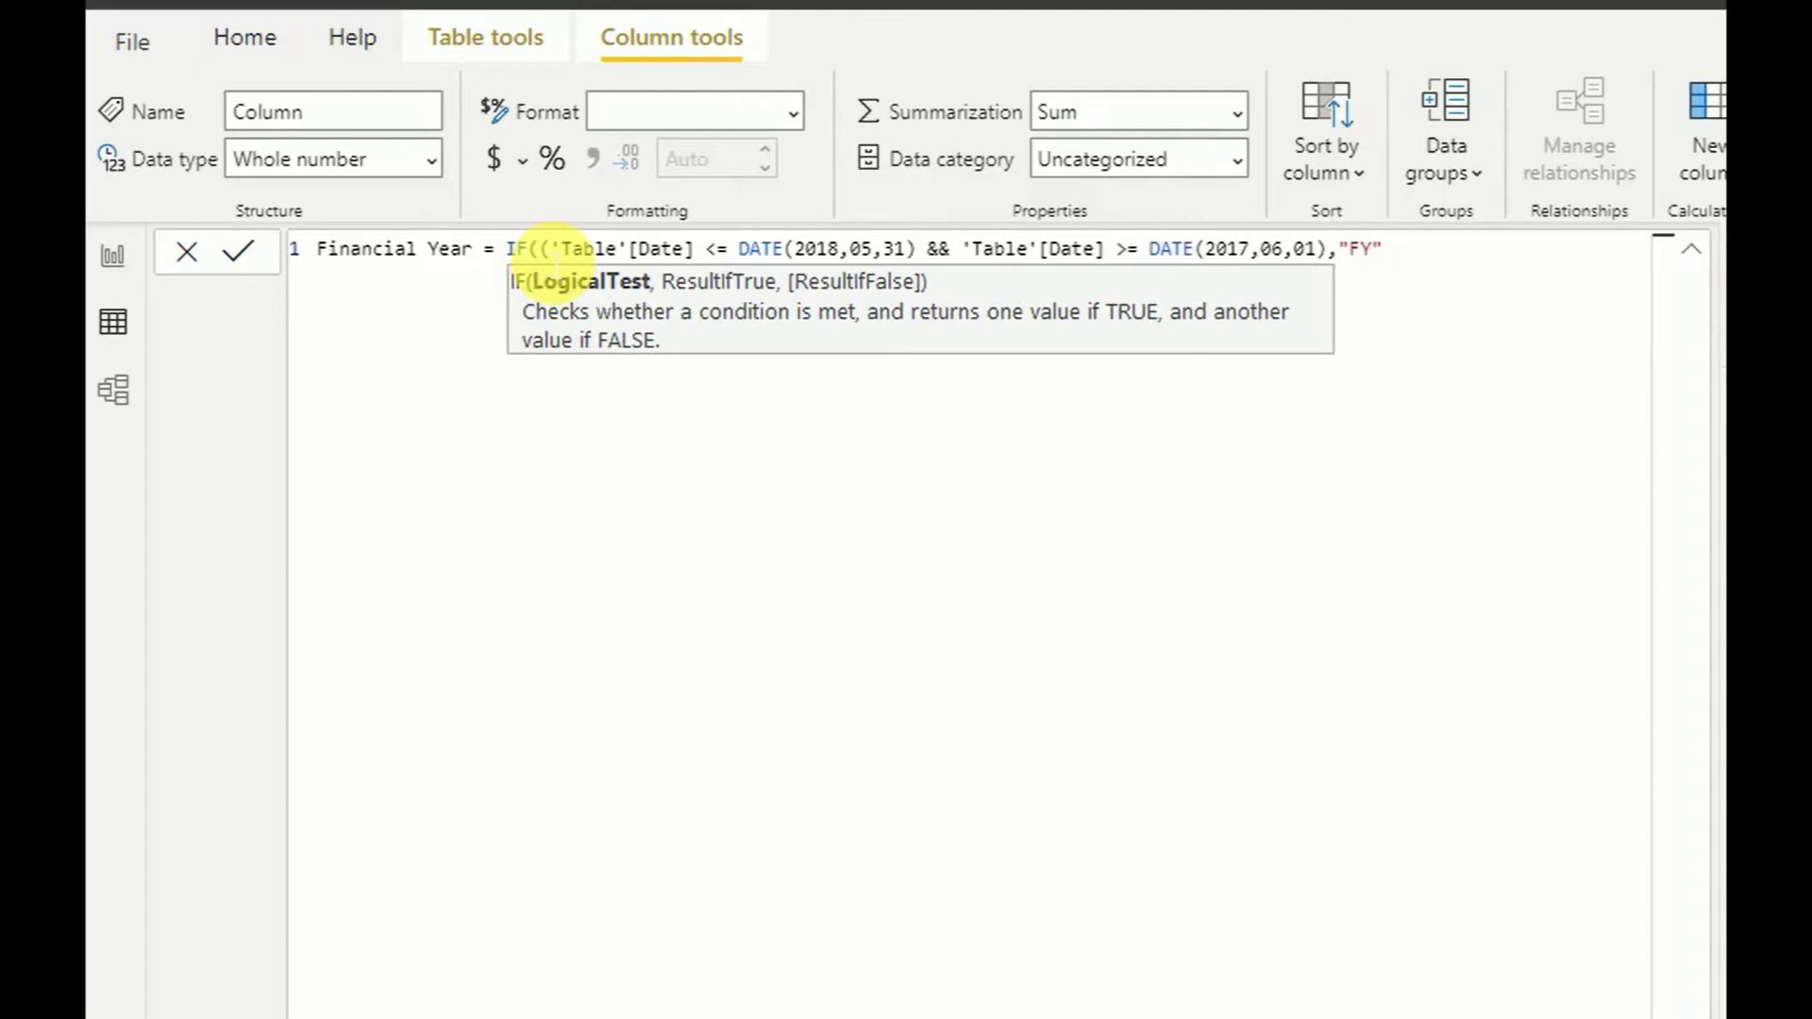
type(",\"NA\")")
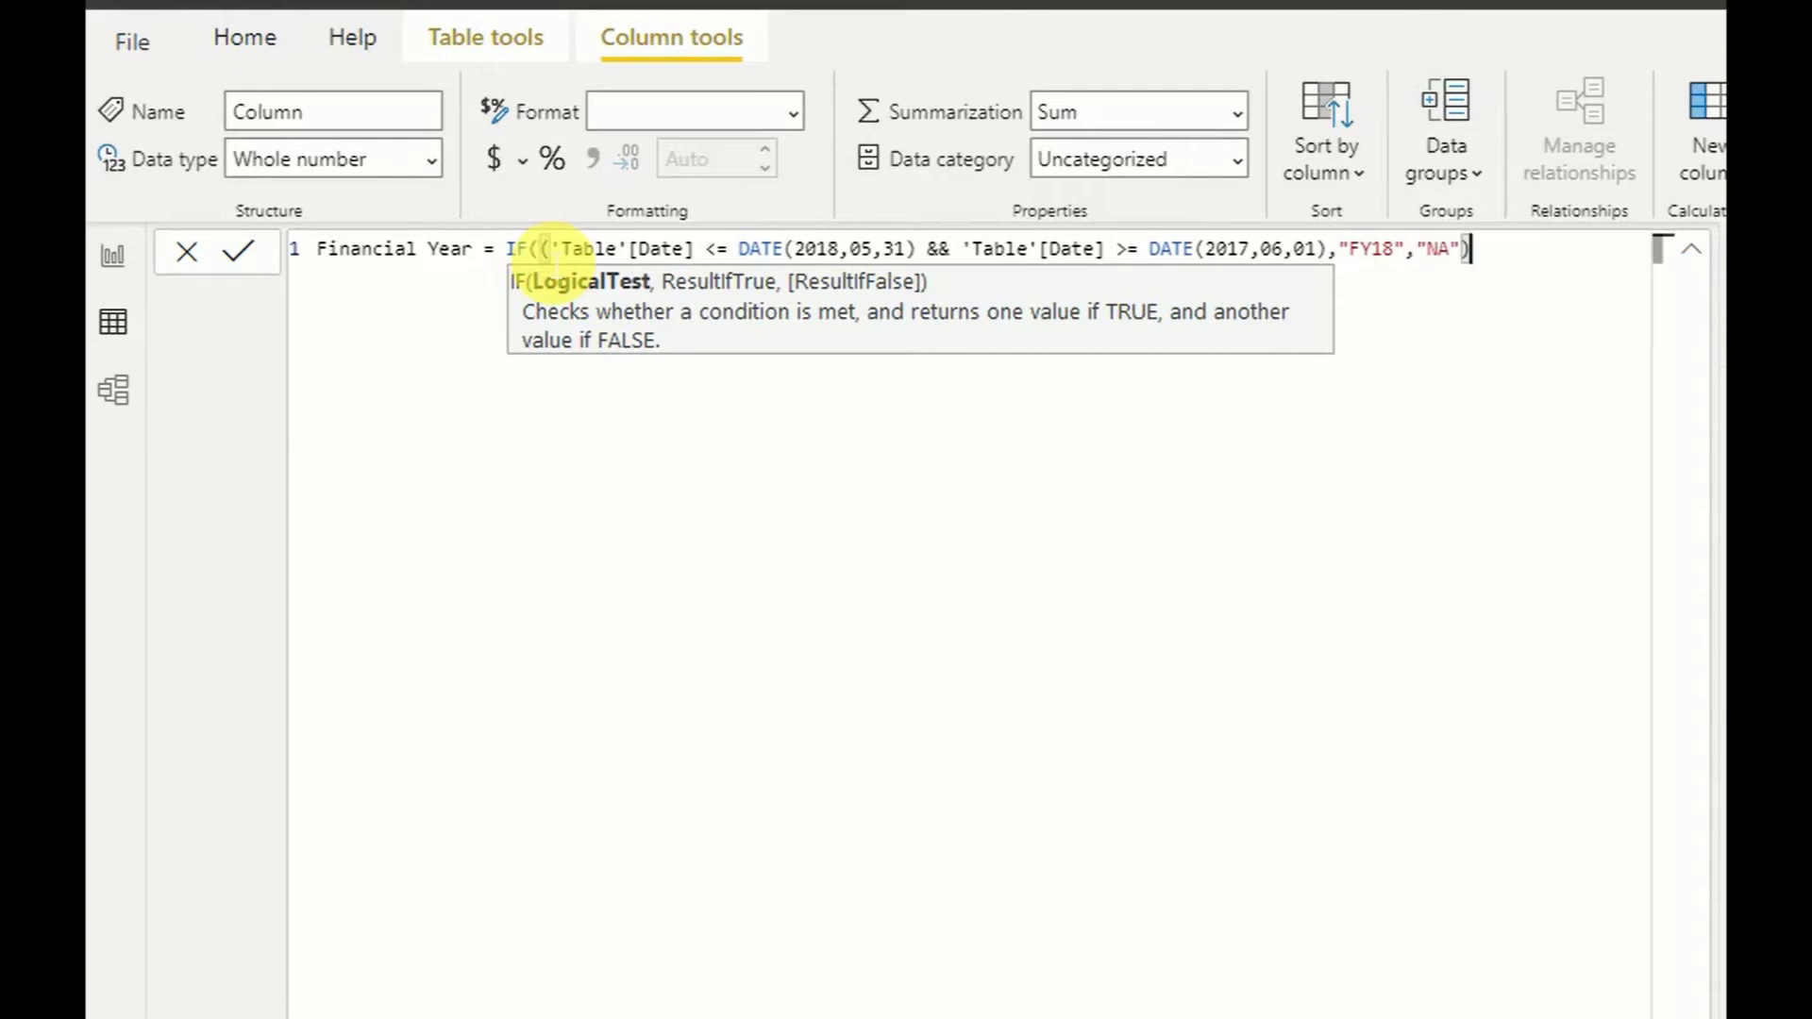
type(")")
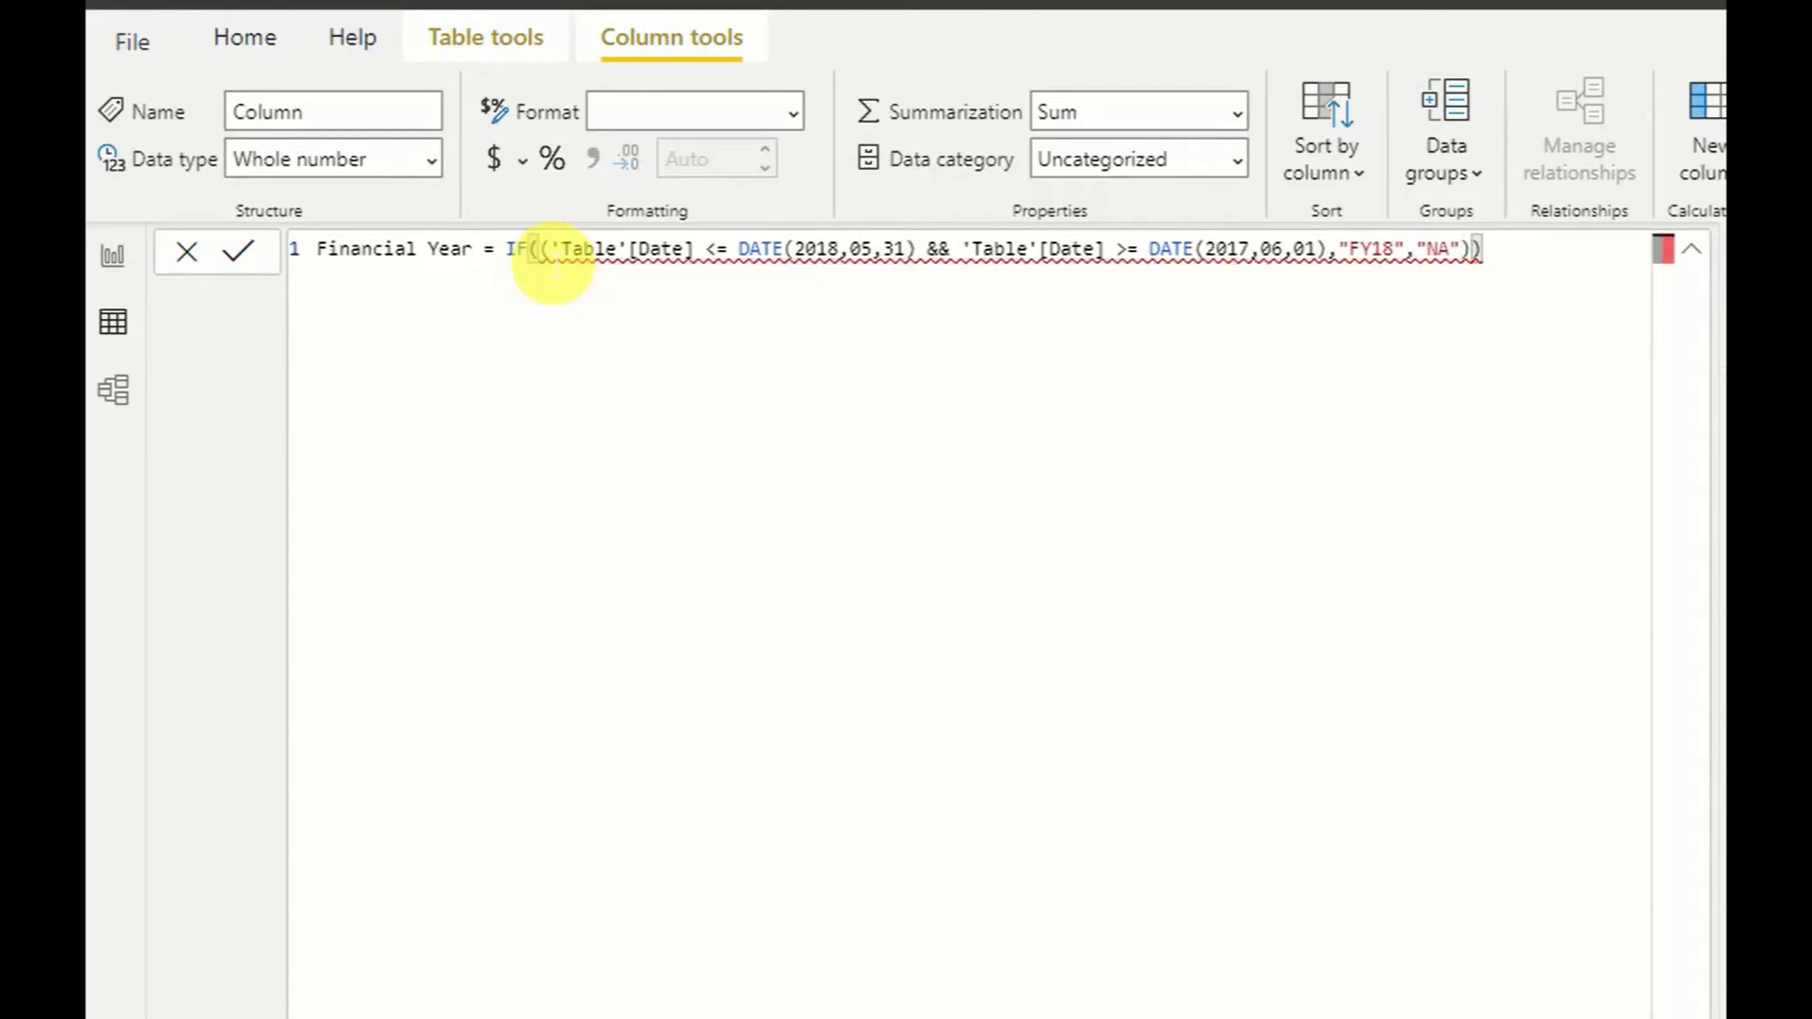
key("BackSpace")
left_click(544, 250)
type("(")
key("Return")
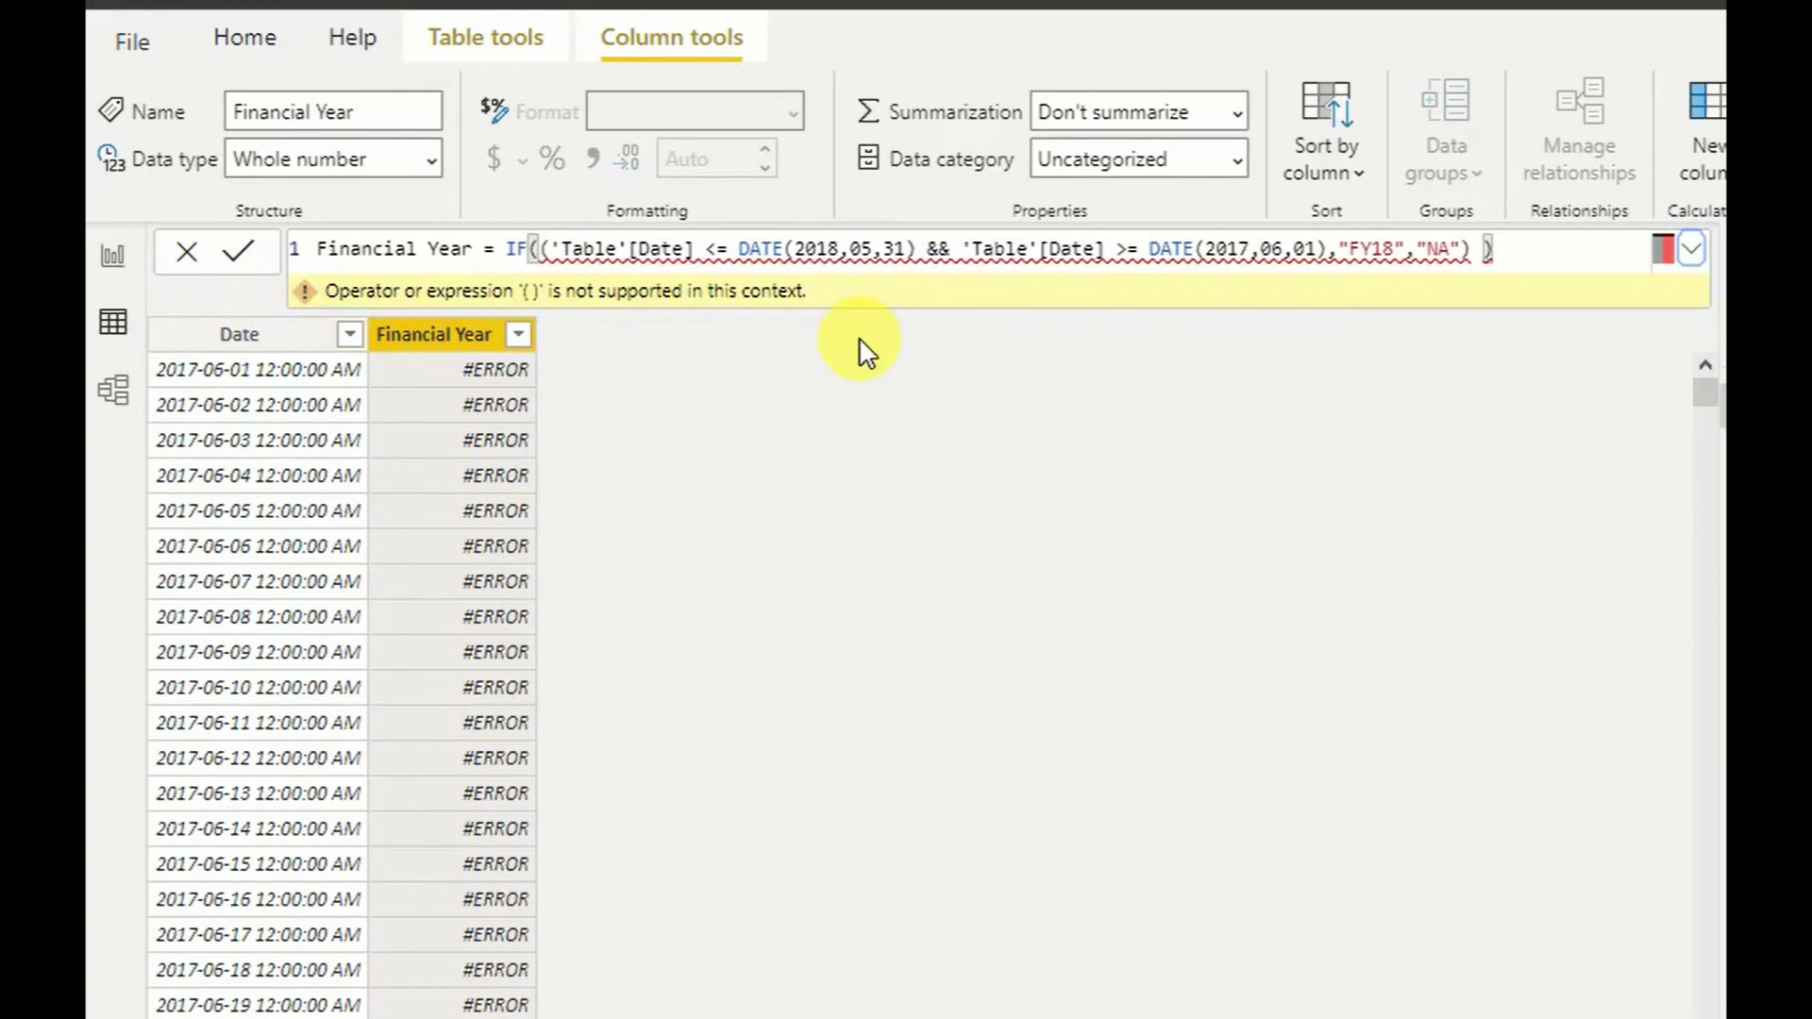
Close the second DATE with a bracket, delete the stray trailing bracket and recommit the formula.
left_click(921, 250)
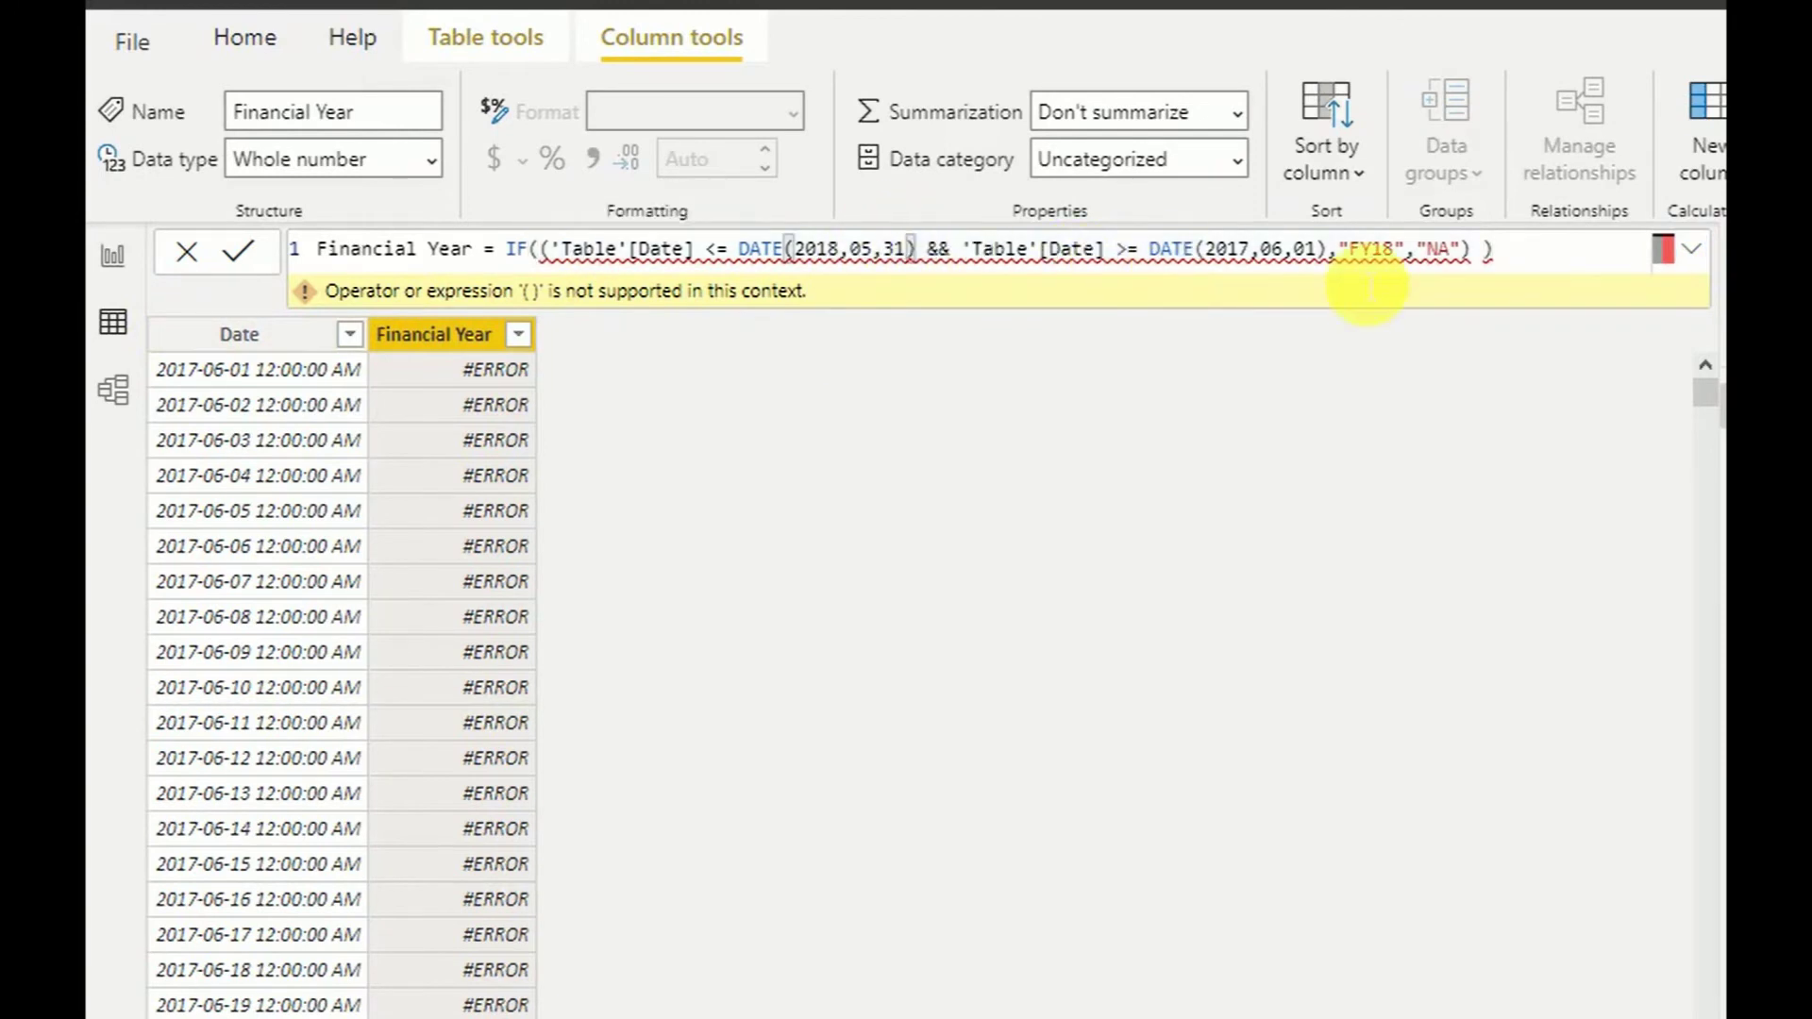
left_click(1325, 250)
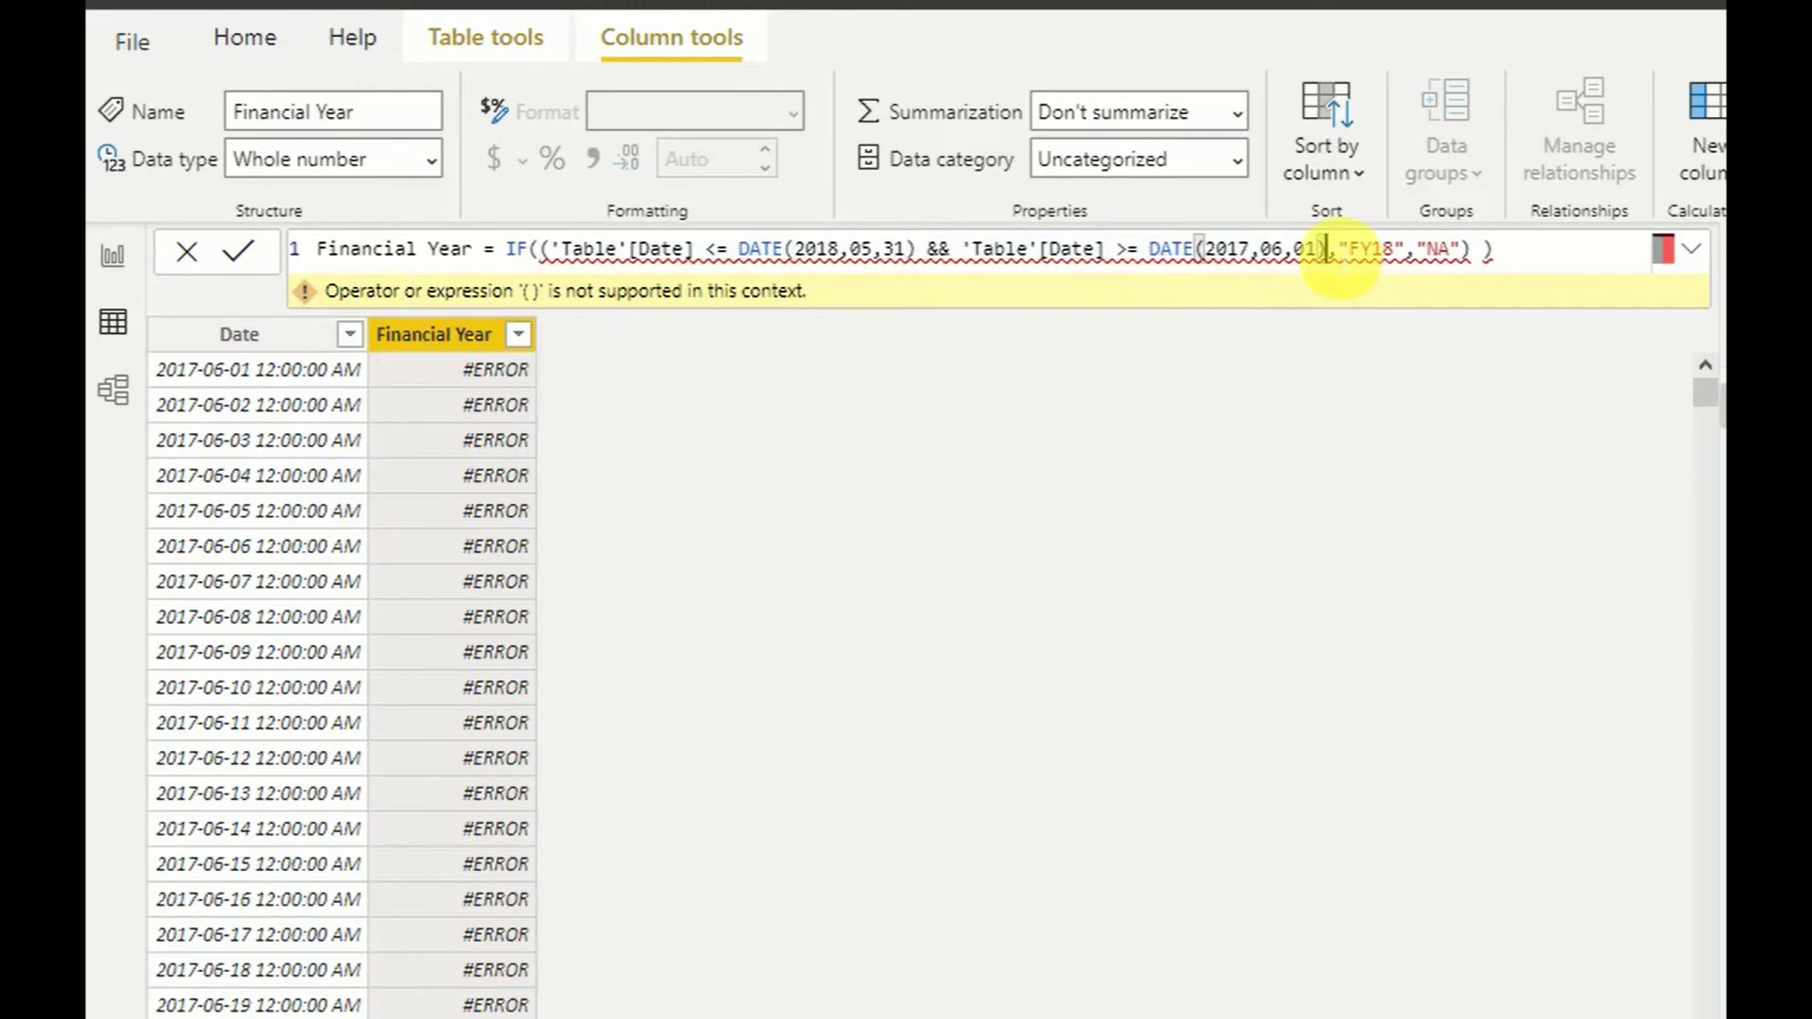
type(")")
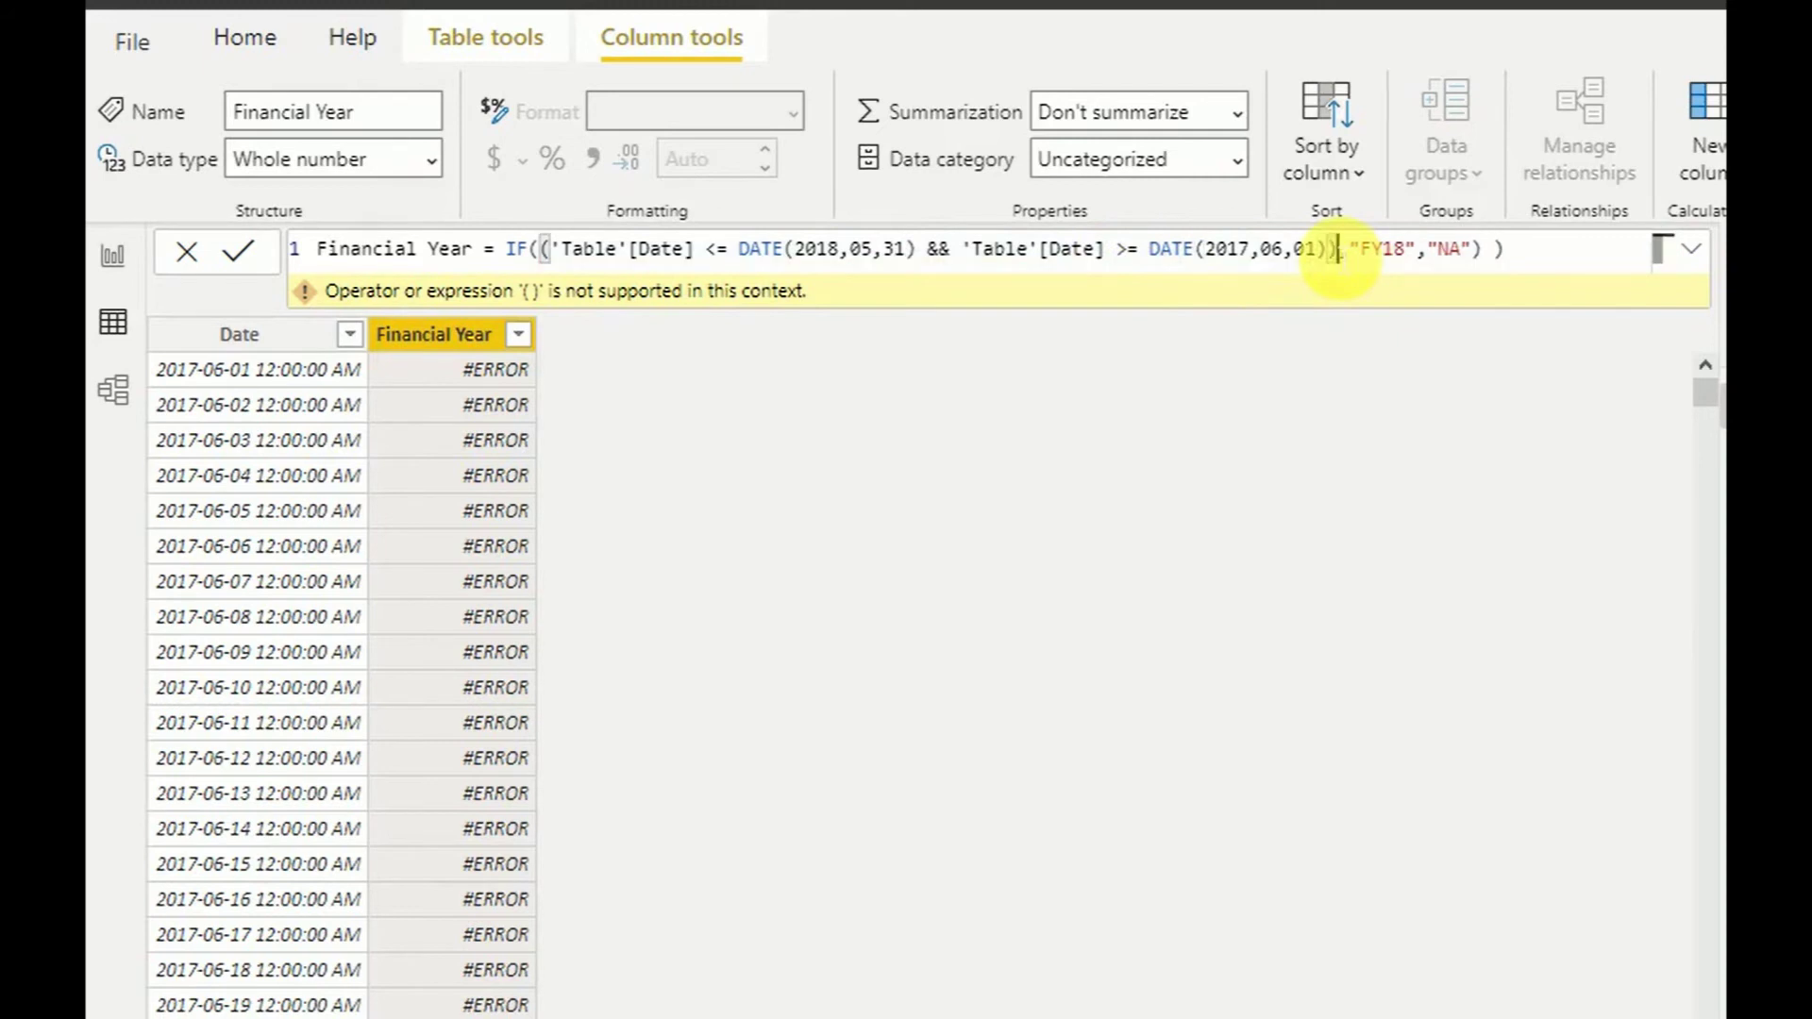
left_click(1548, 251)
key("BackSpace")
key("BackSpace")
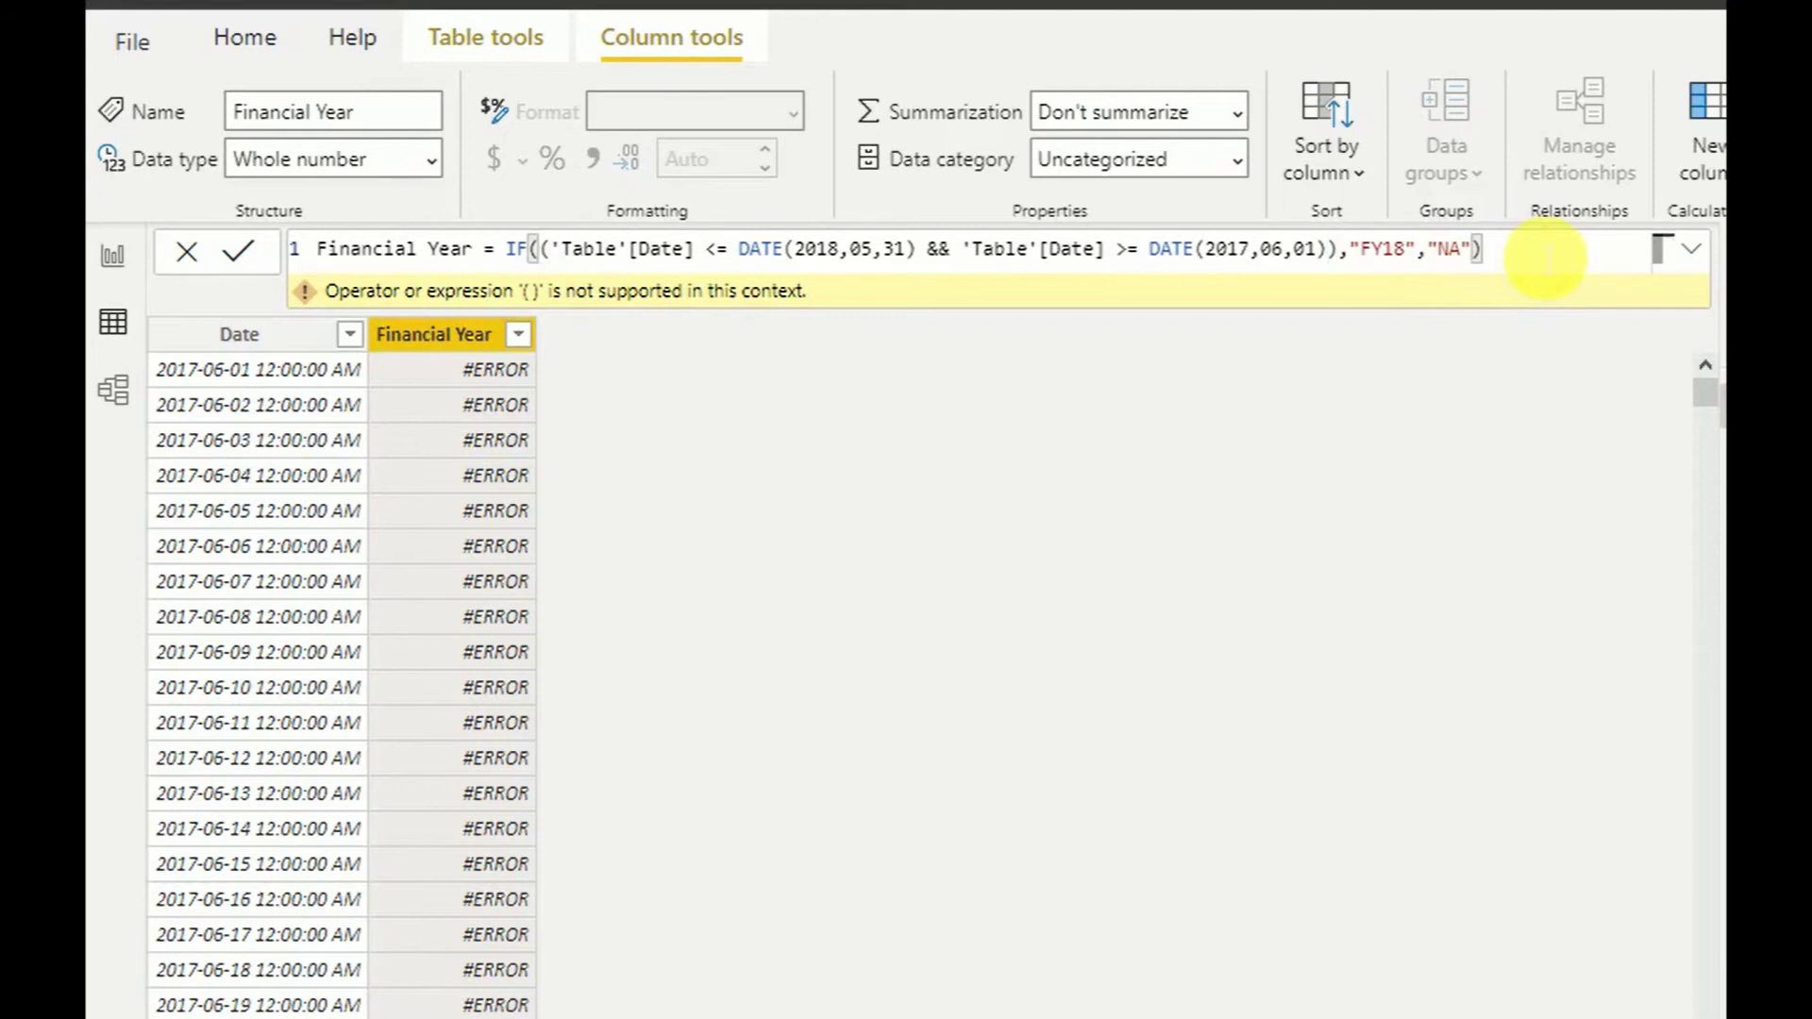
key("Return")
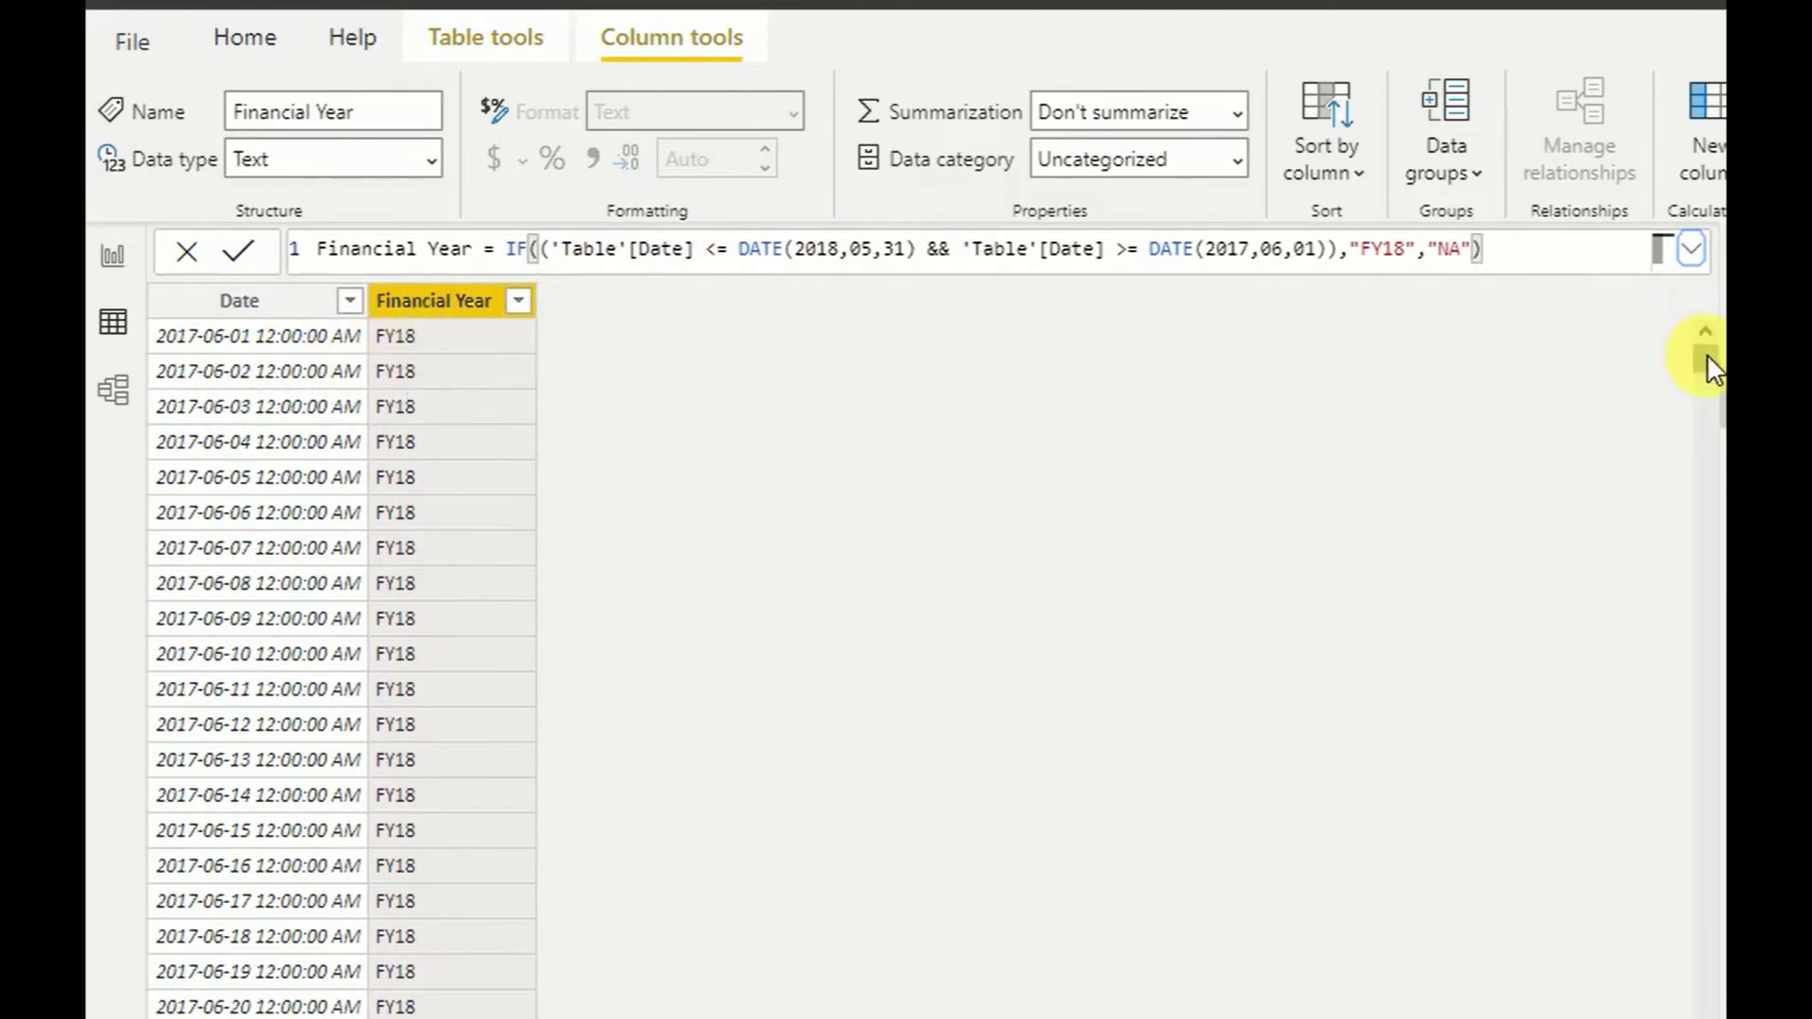
left_click_drag(1707, 357, 1705, 452)
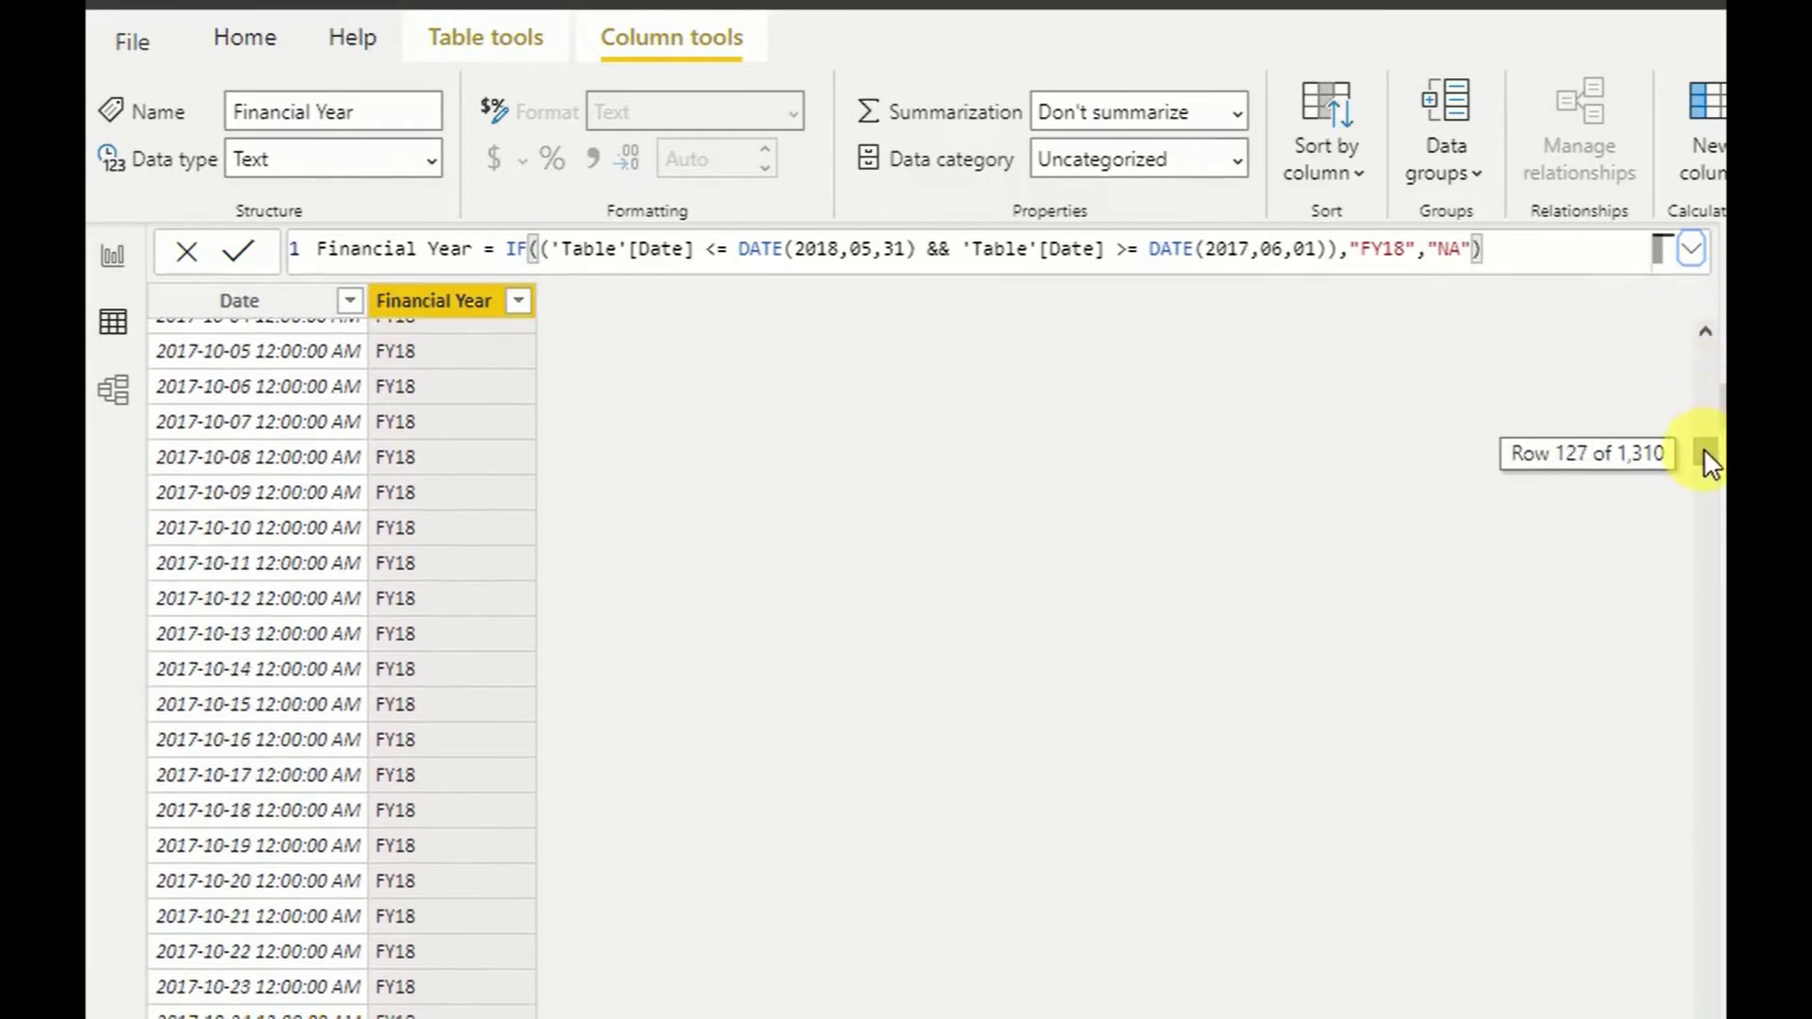
left_click_drag(1716, 455, 1712, 784)
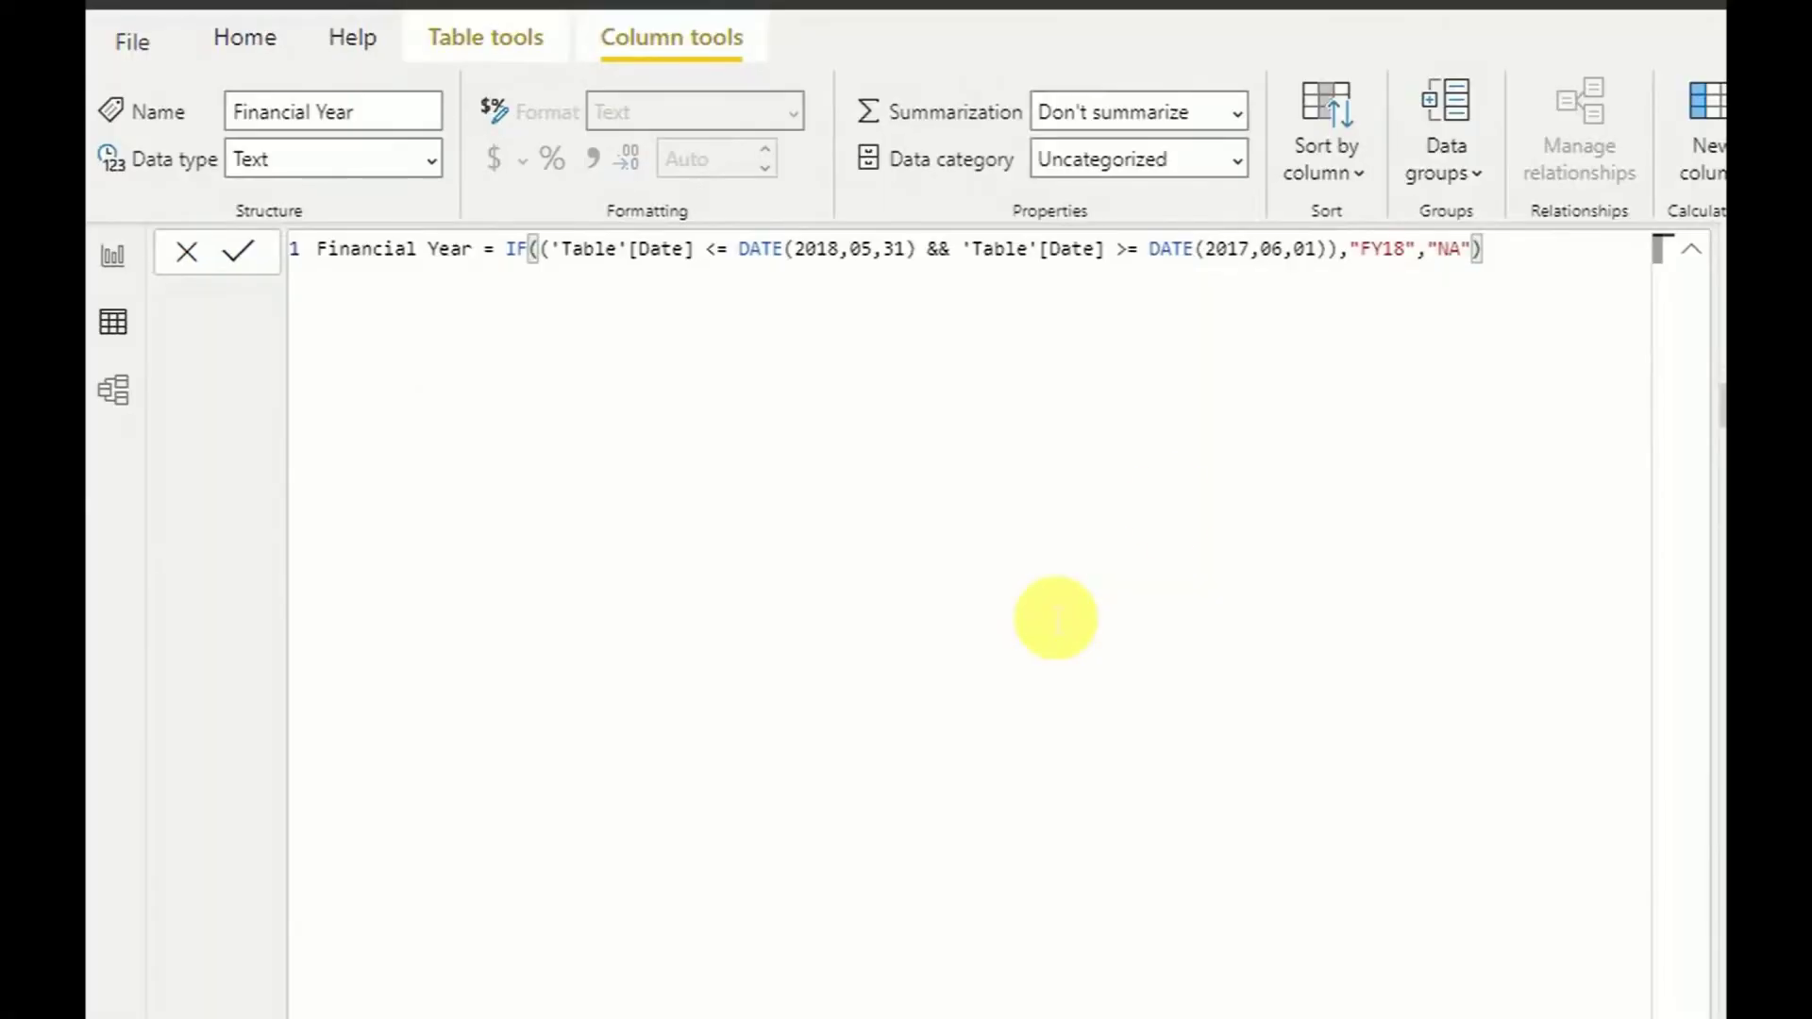
Delete the "NA" fallback and open an empty line for a nested IF.
left_click(1430, 253)
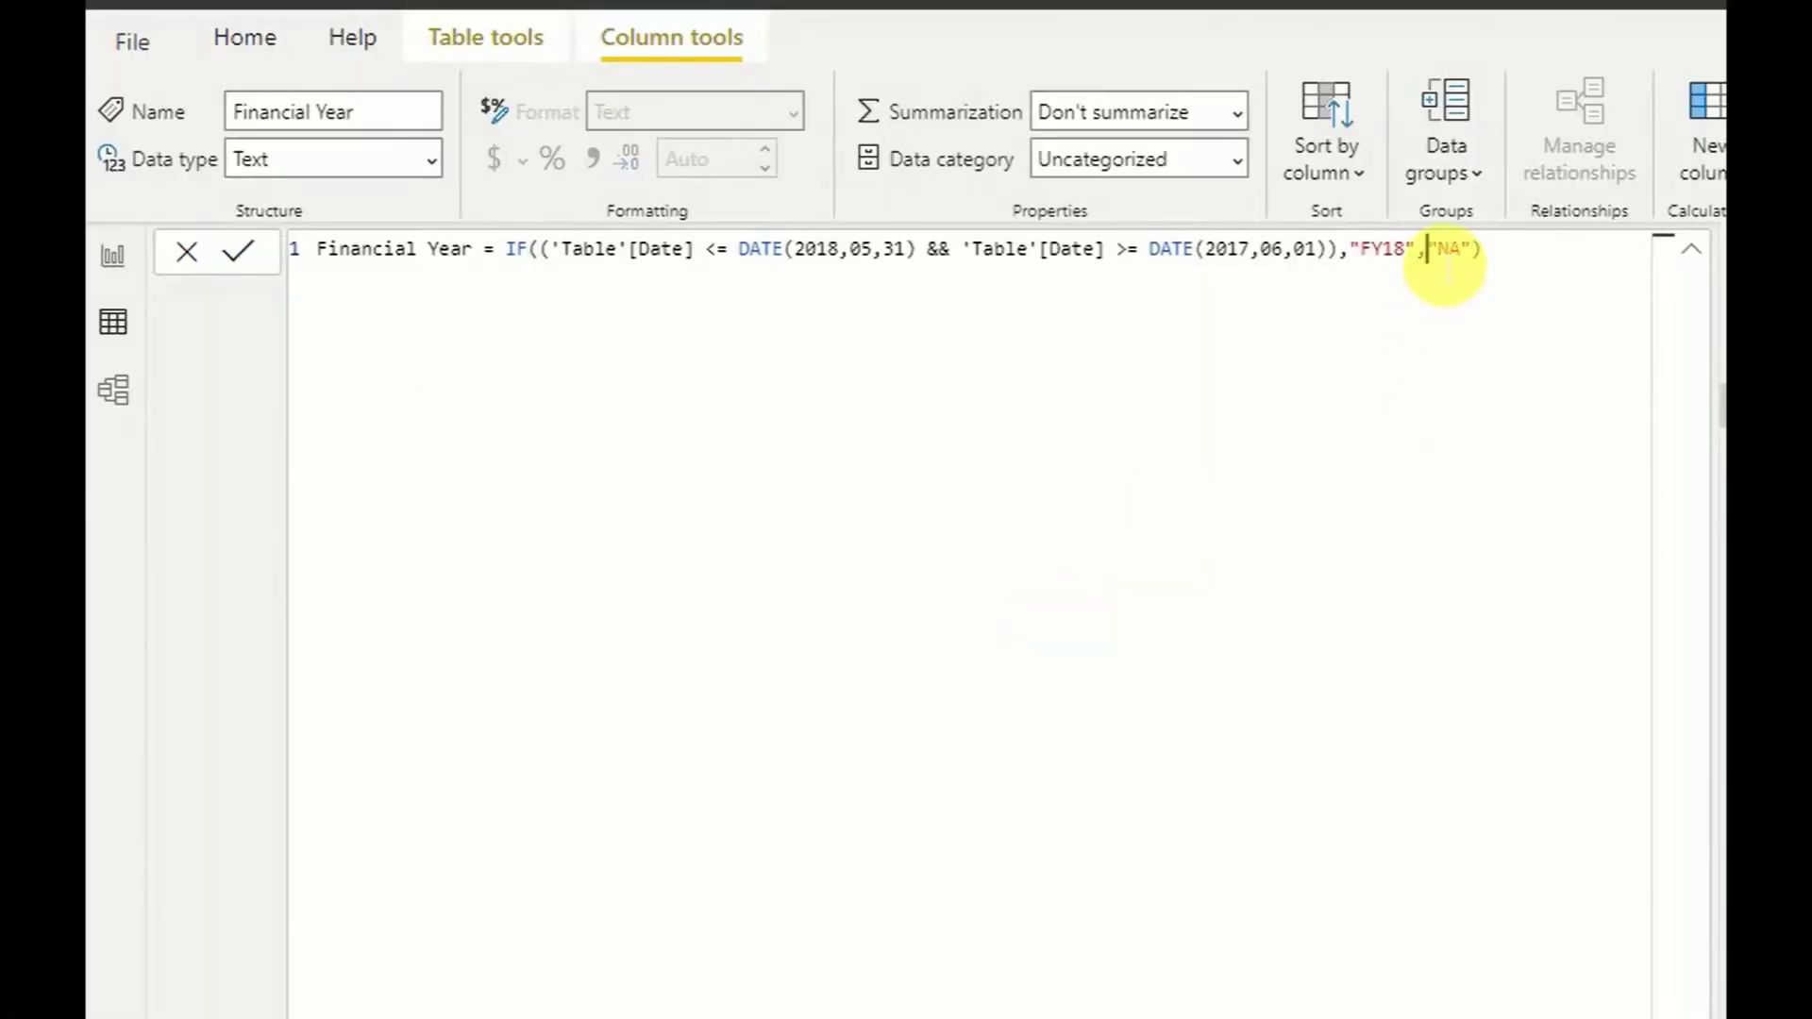
key("shift+Right")
key("shift+Right")
key("shift+Right")
key("shift+Right")
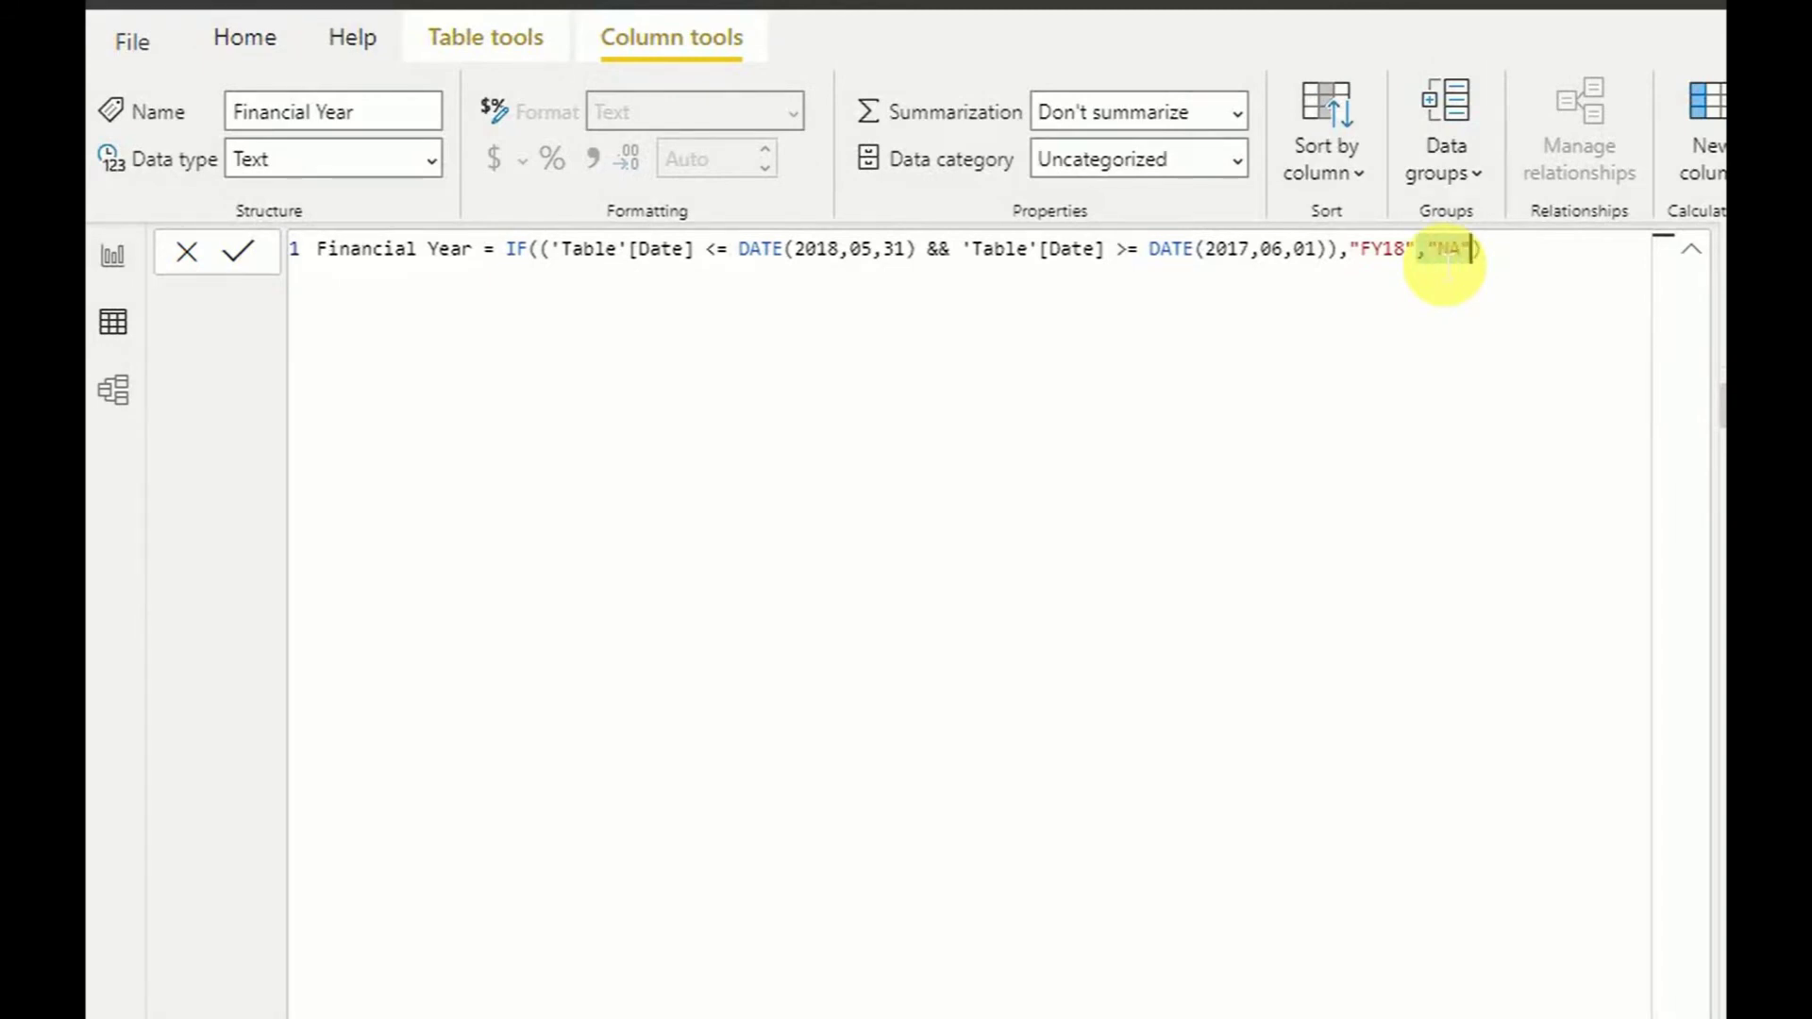
key("BackSpace")
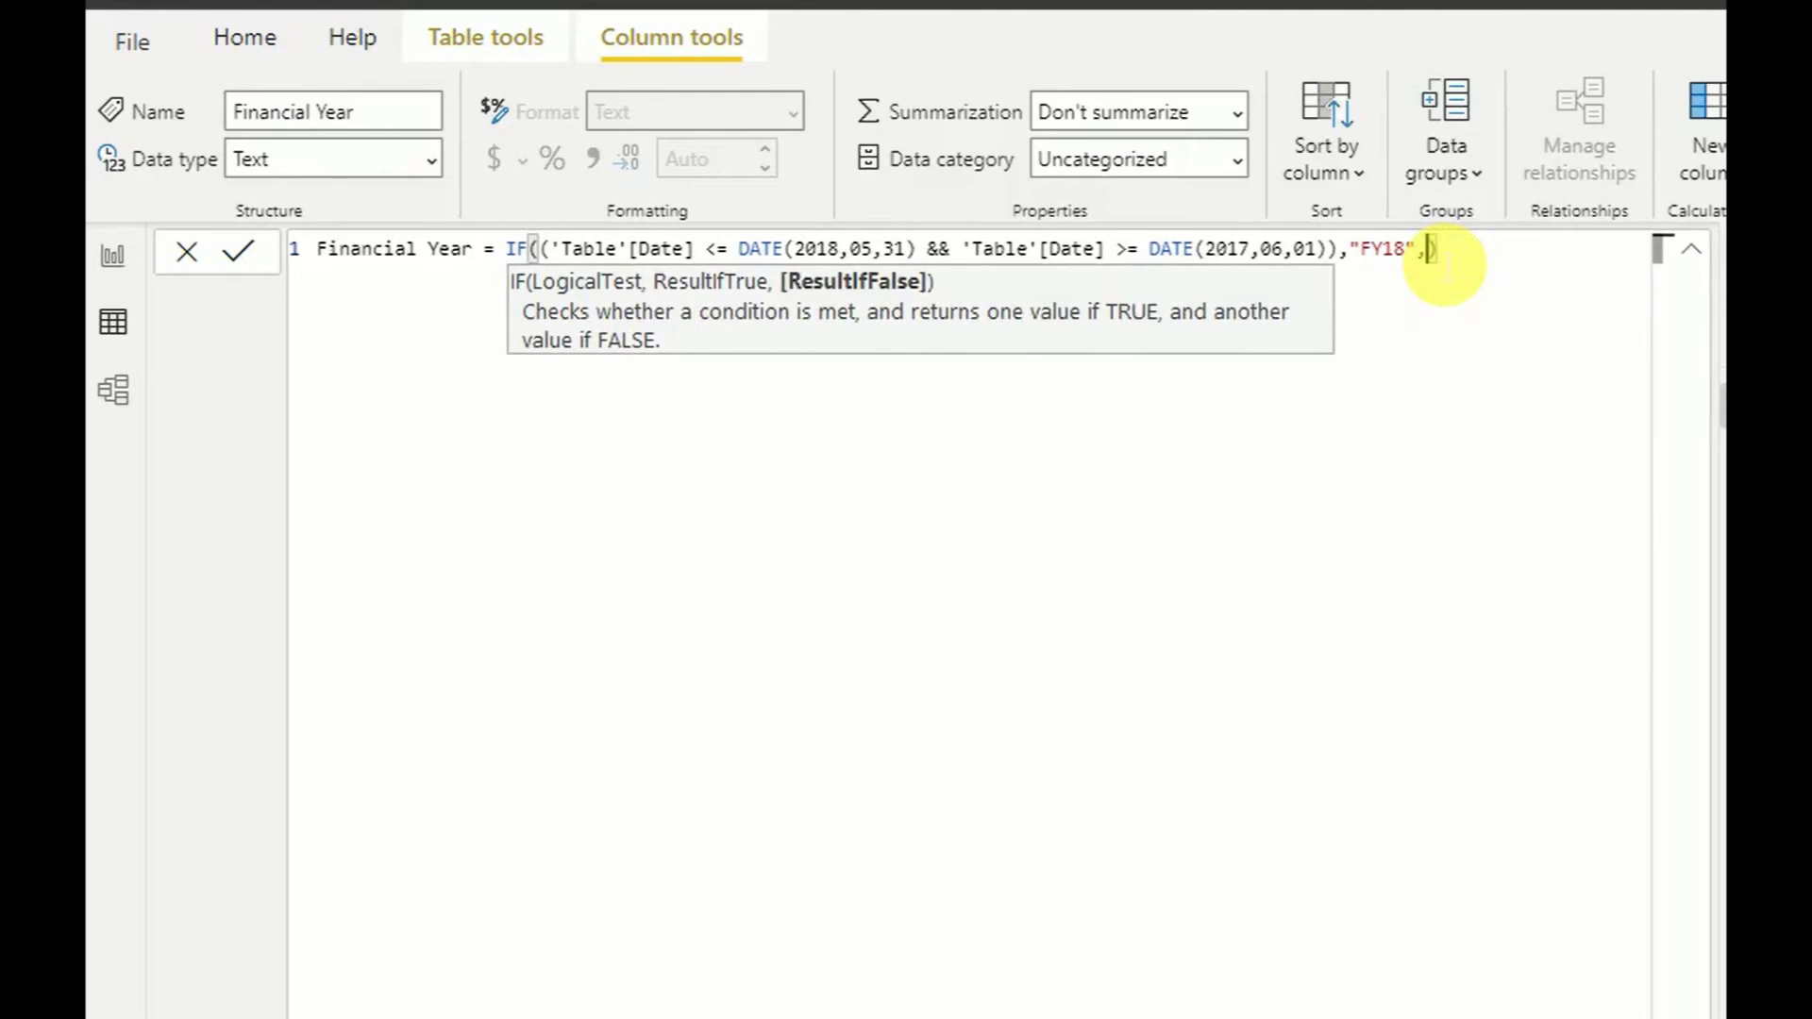
key("Return")
key("Return")
key("Up")
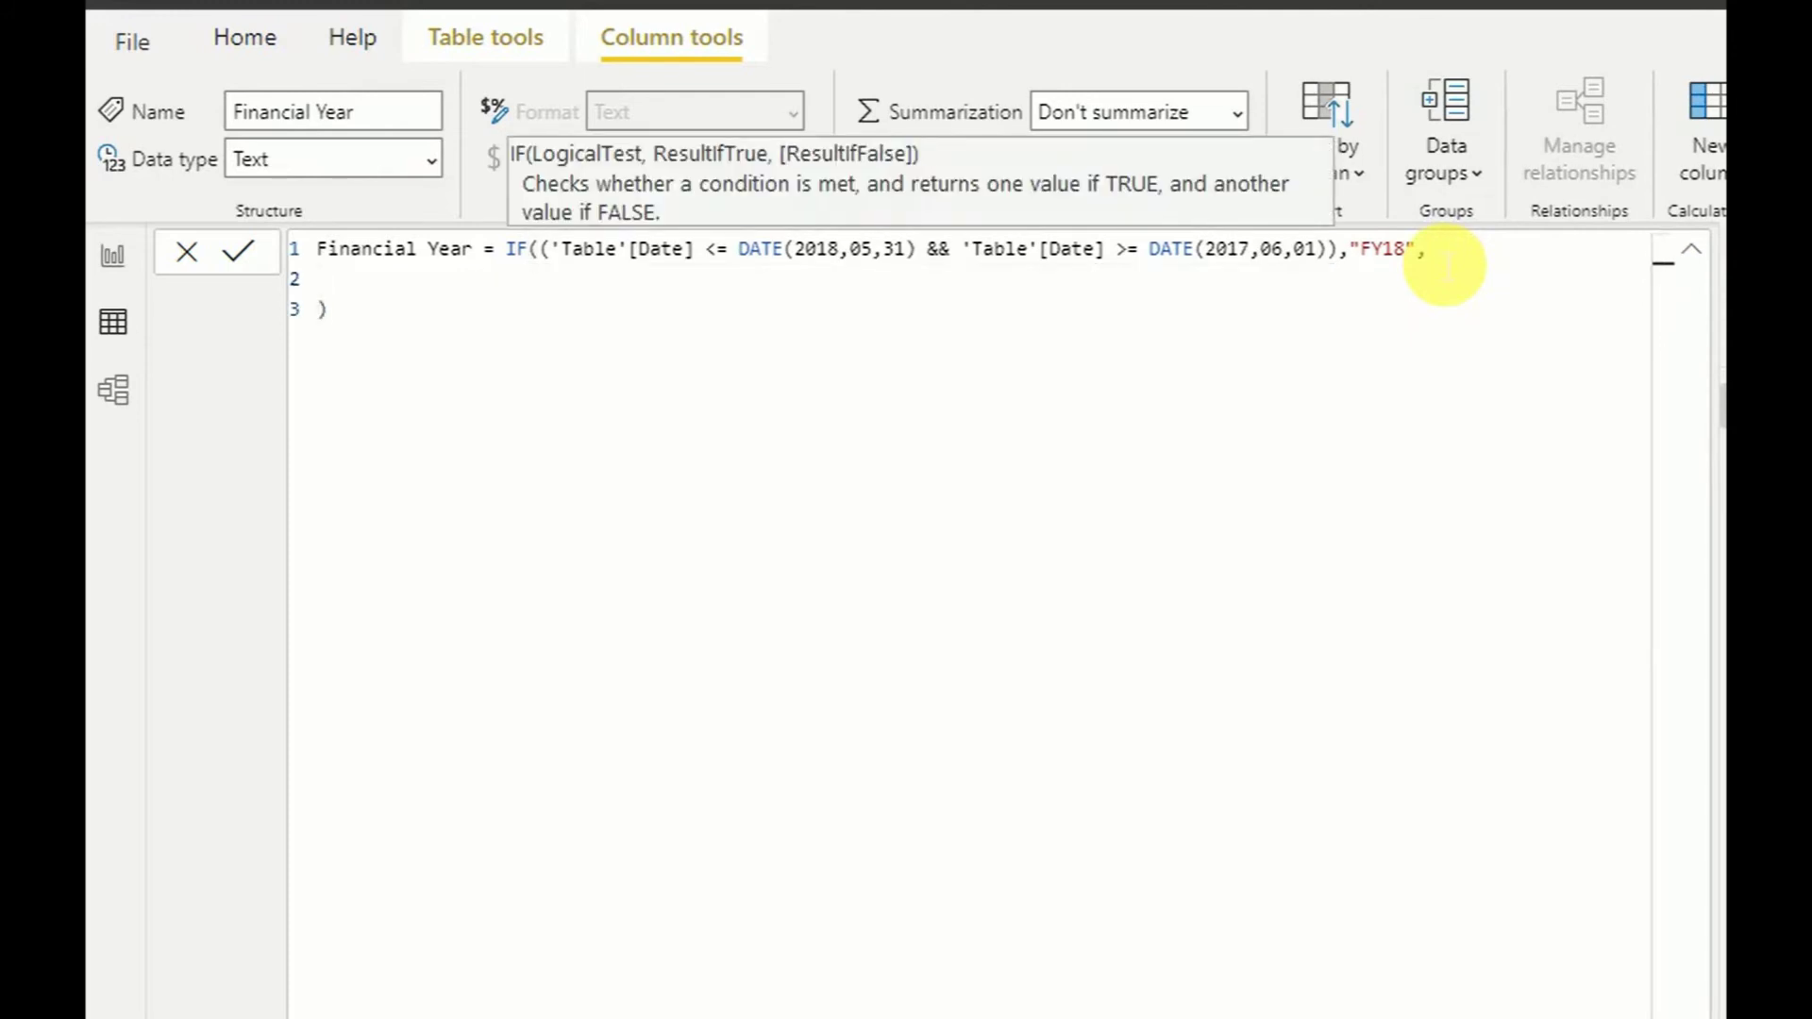
Type the nested condition IF('Table'[Date] <= DATE(2019,05,31) on the new line.
type("IF")
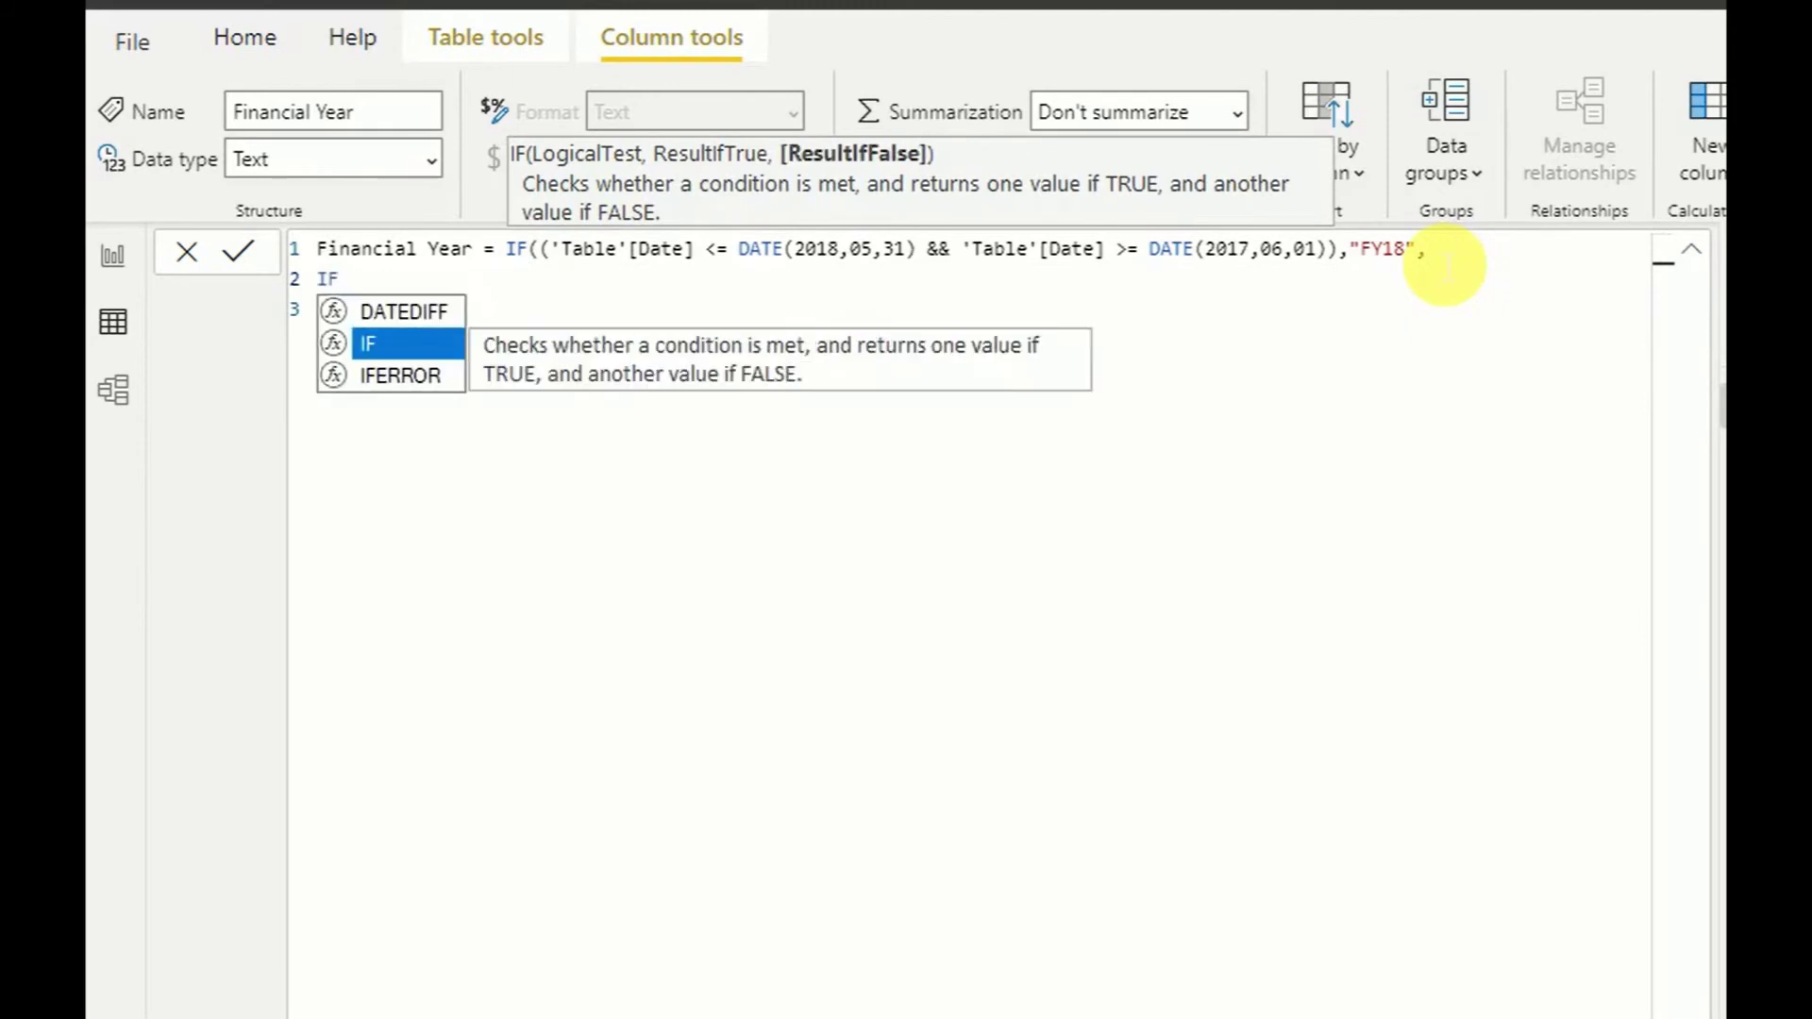
type("(")
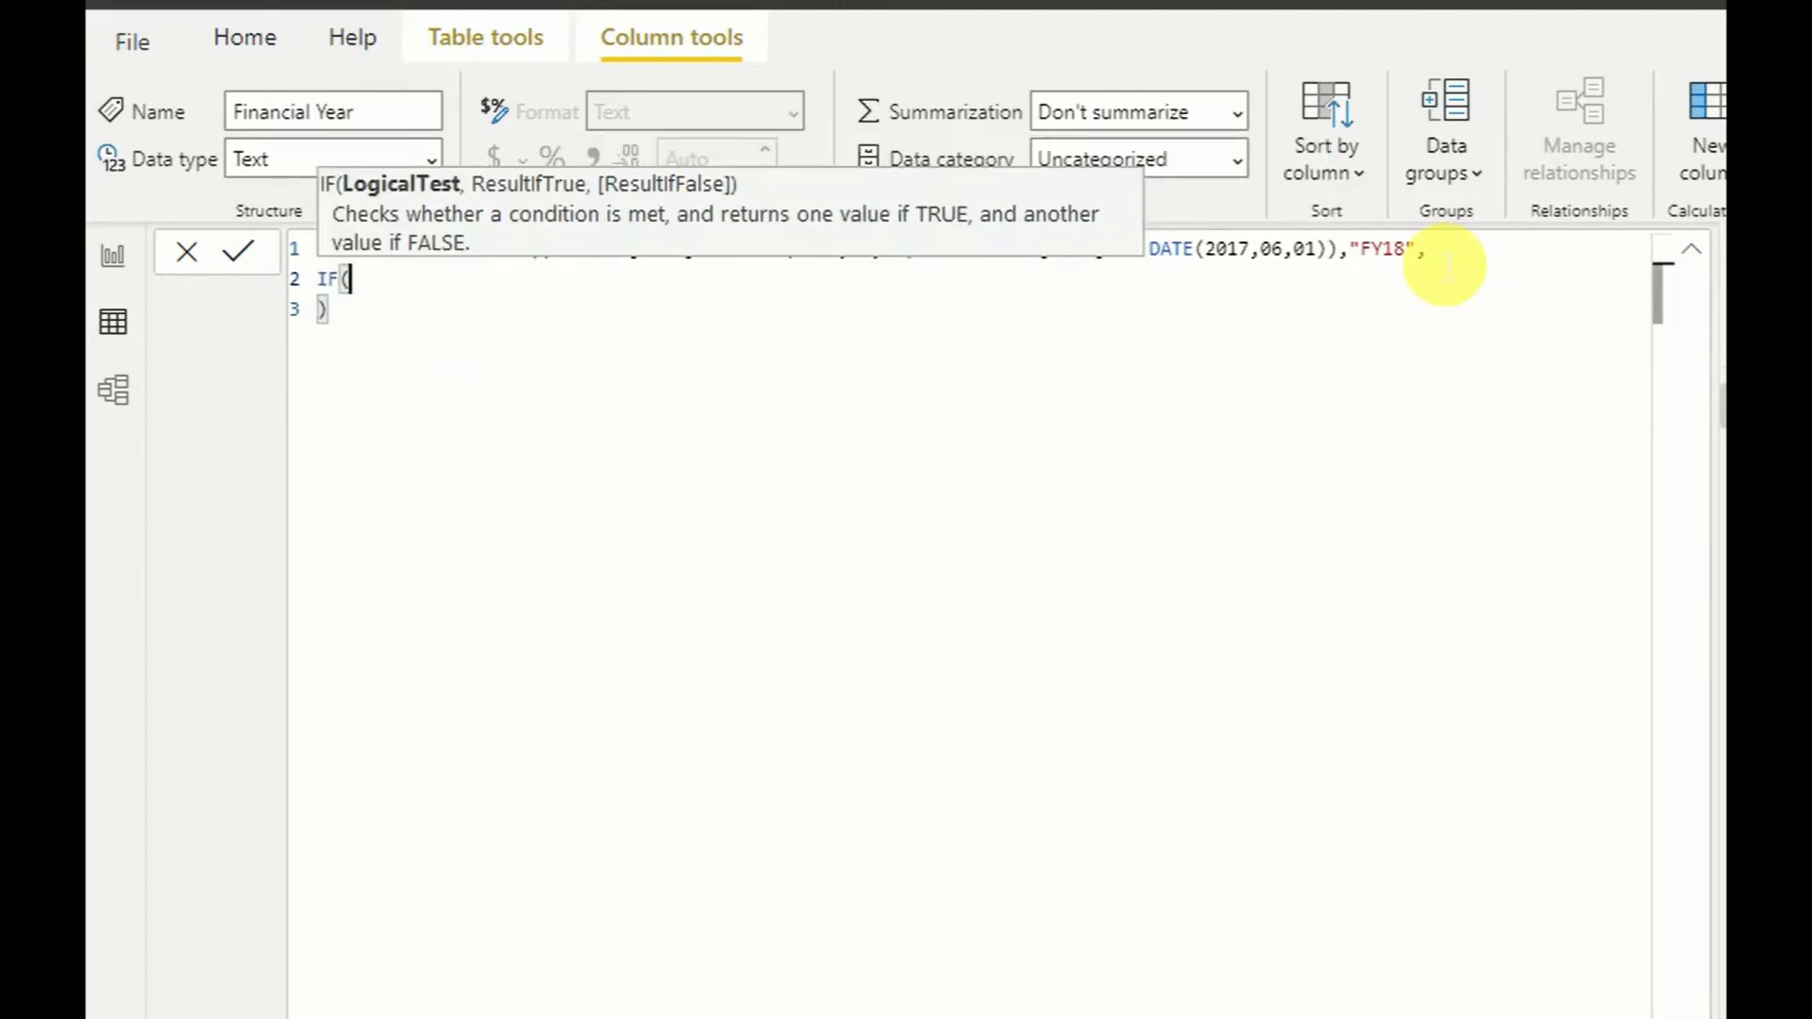
type("A")
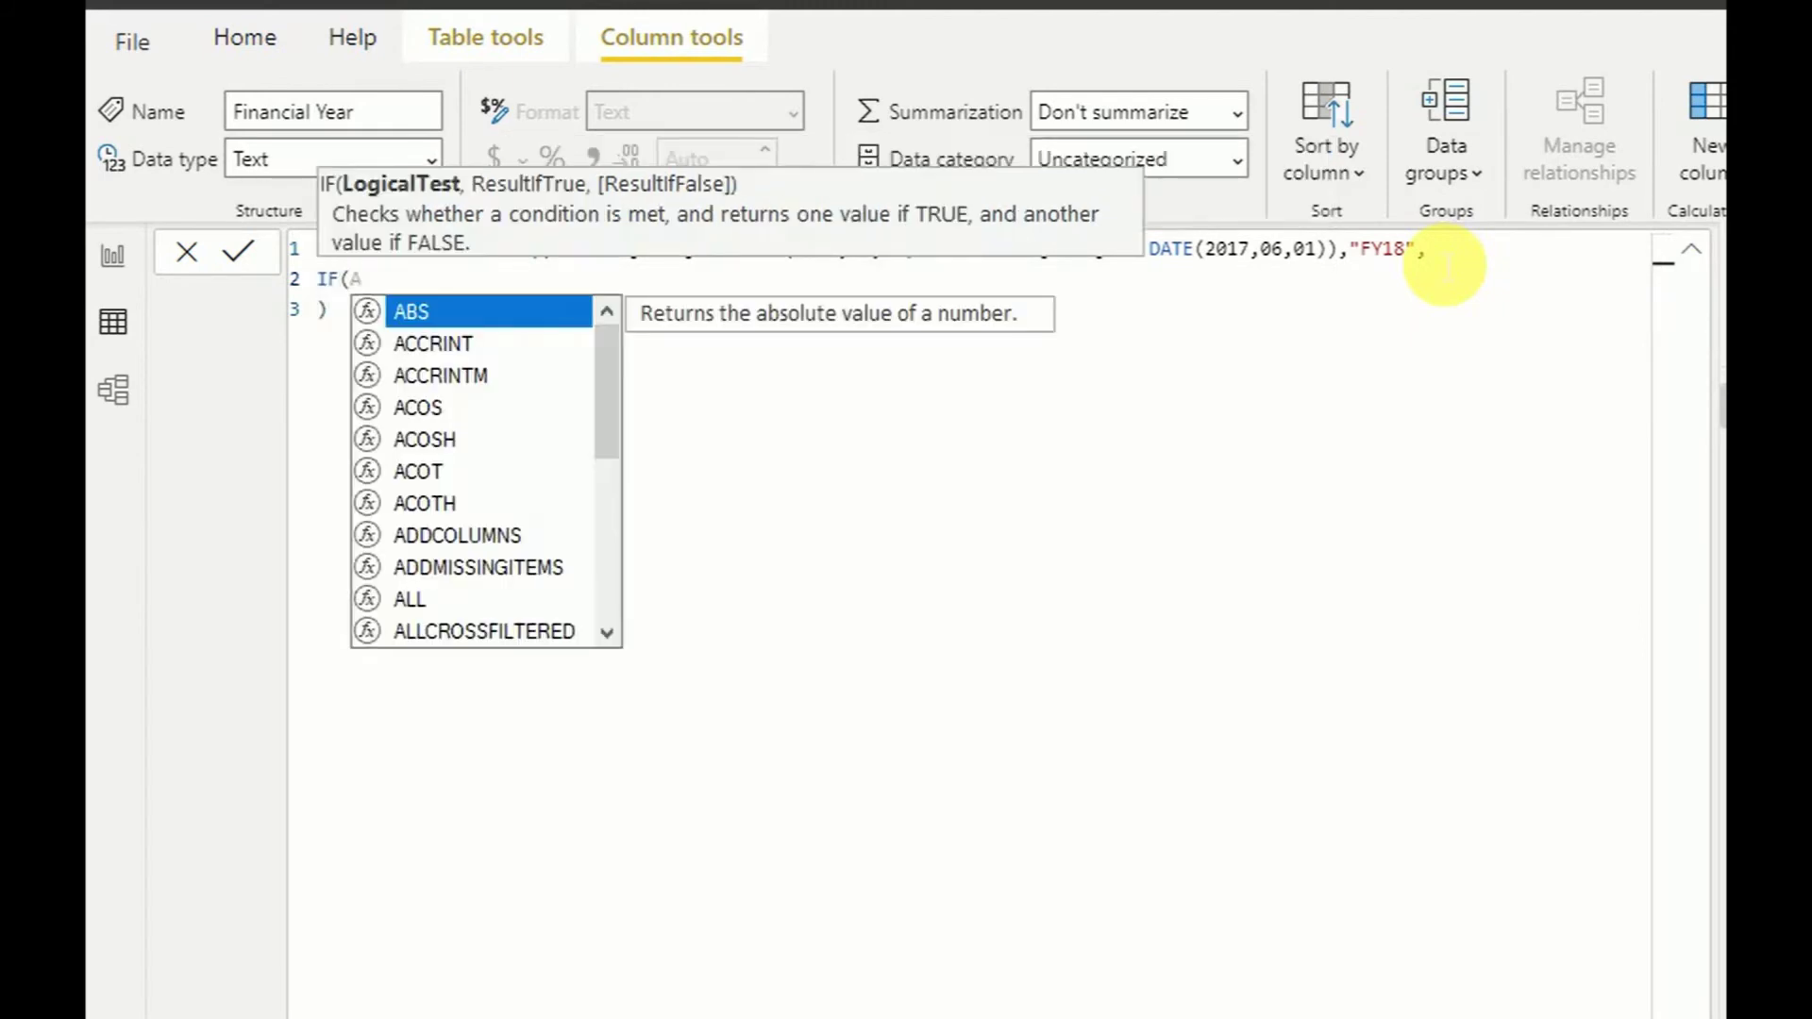
key("BackSpace")
type("Tab")
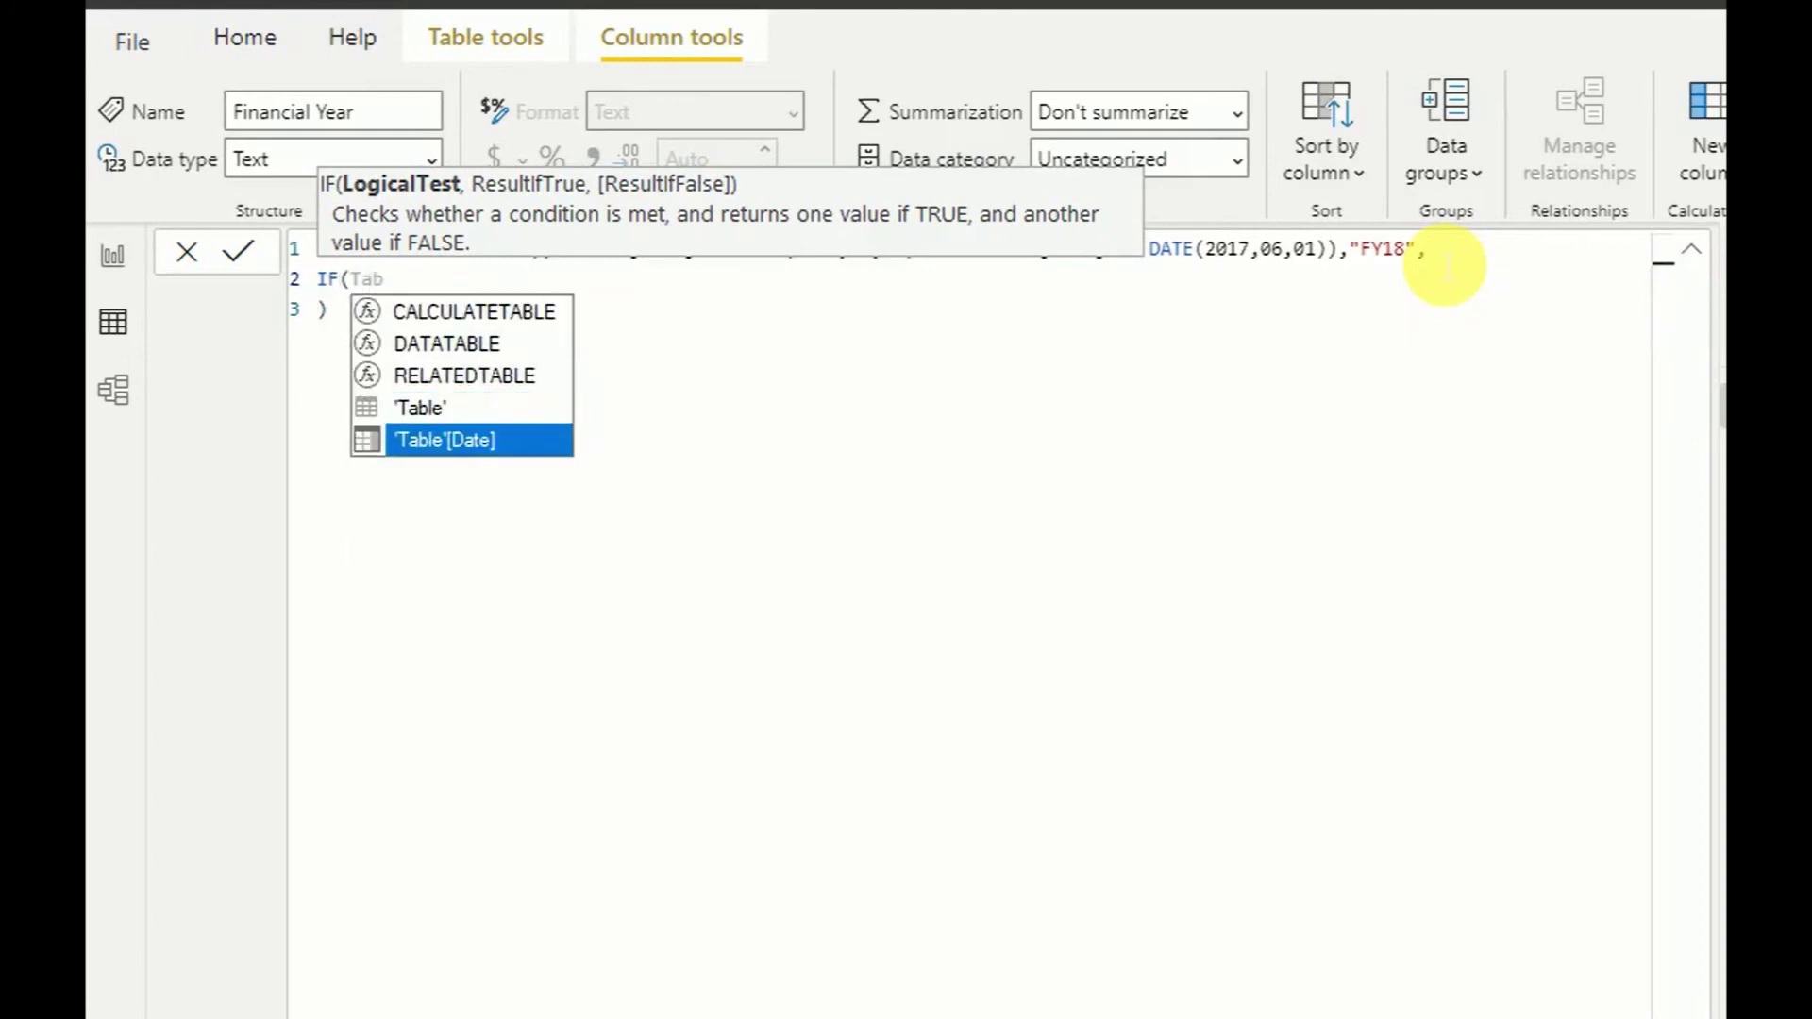
key("Tab")
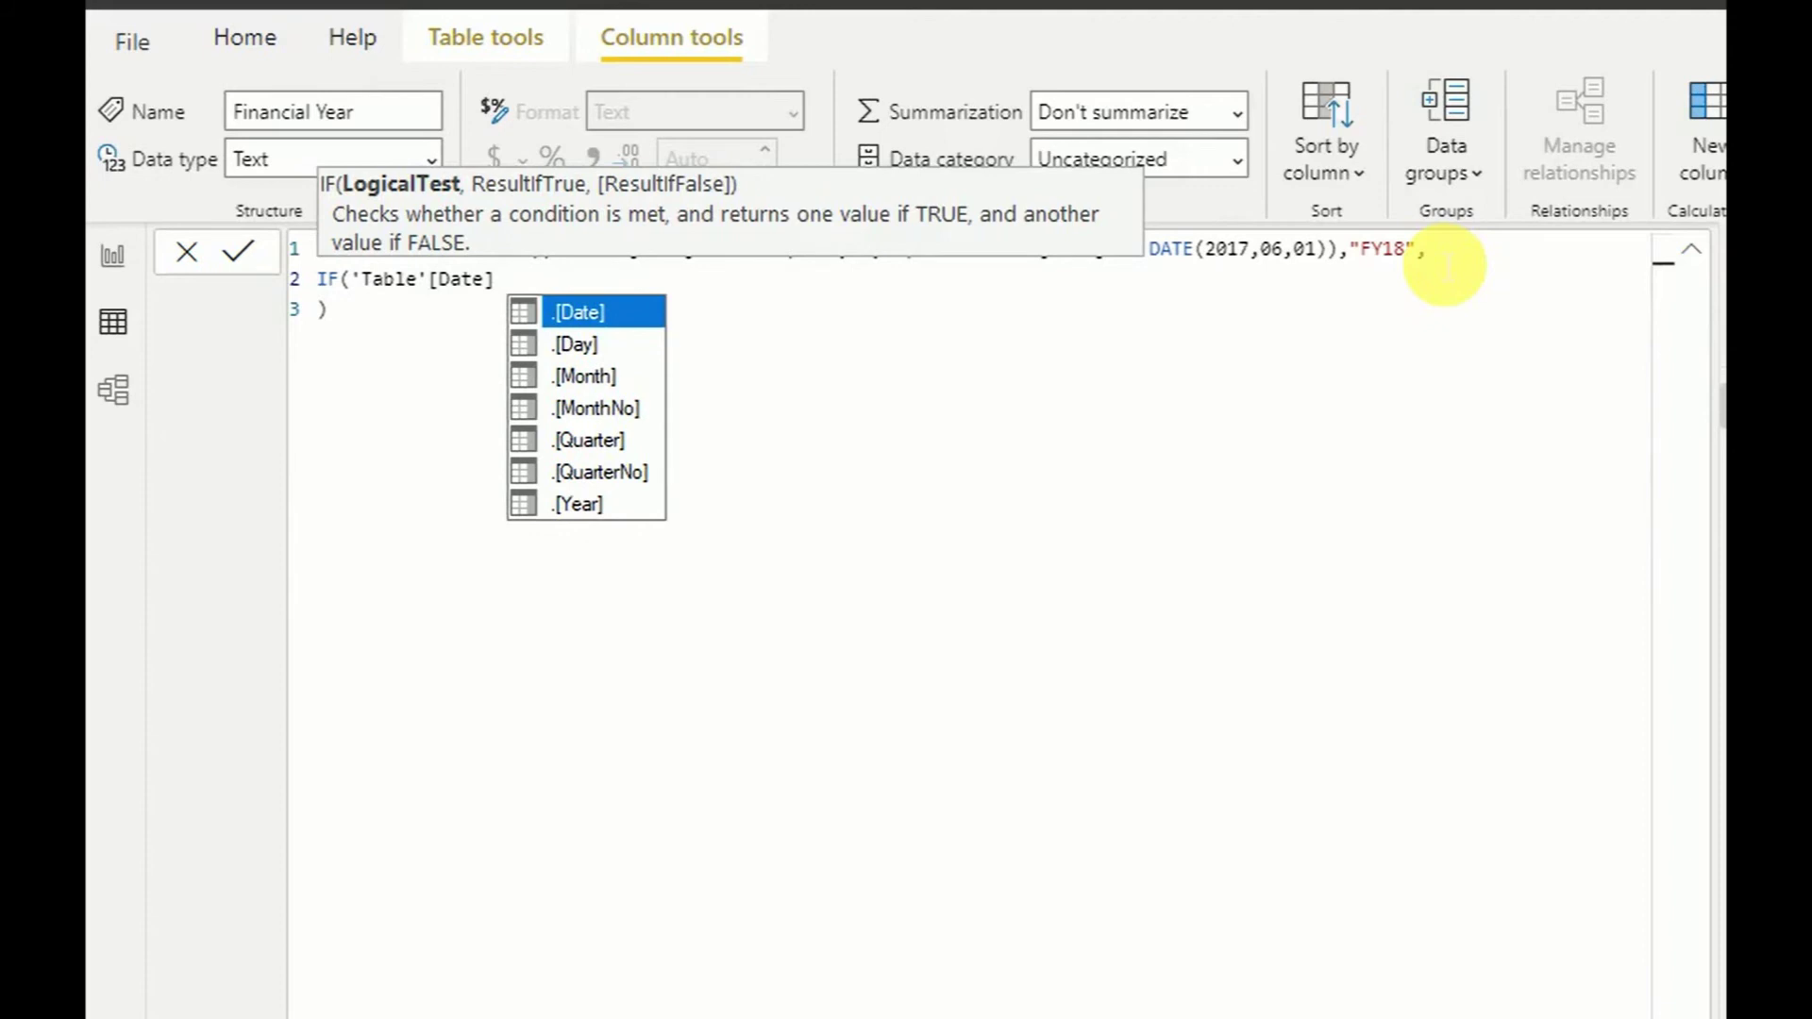
type("<=")
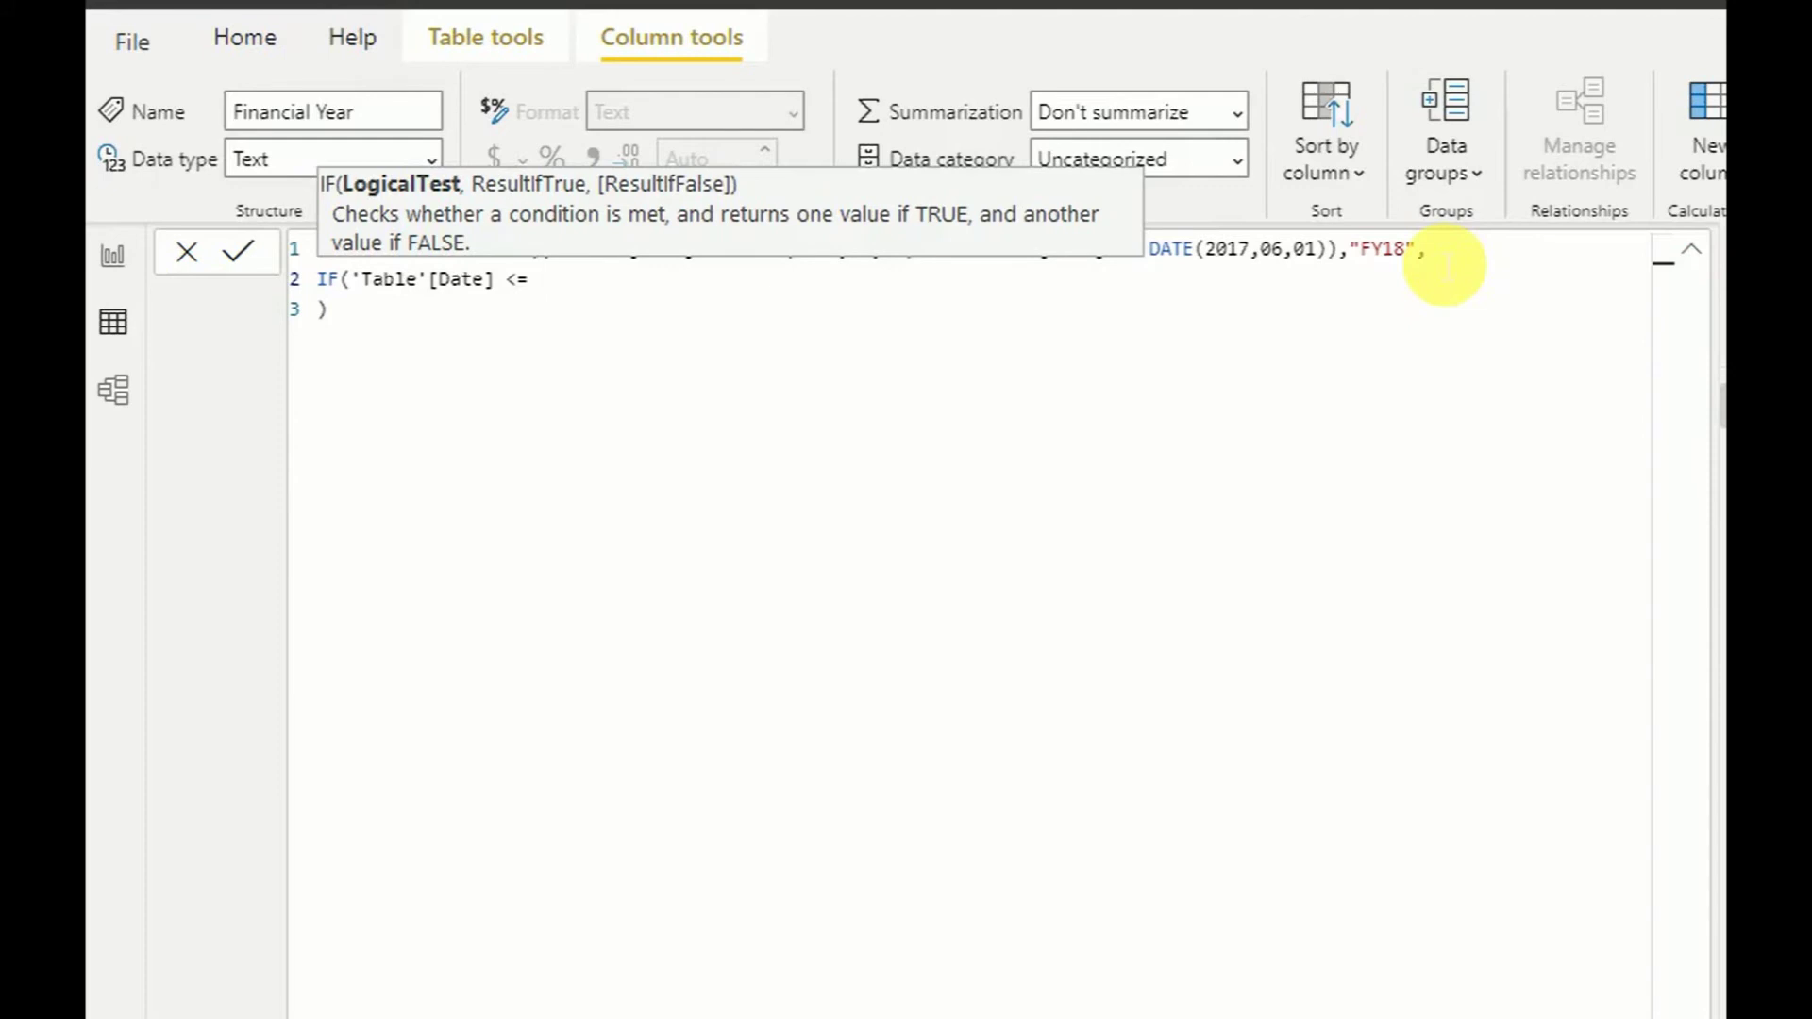
type(" DATE")
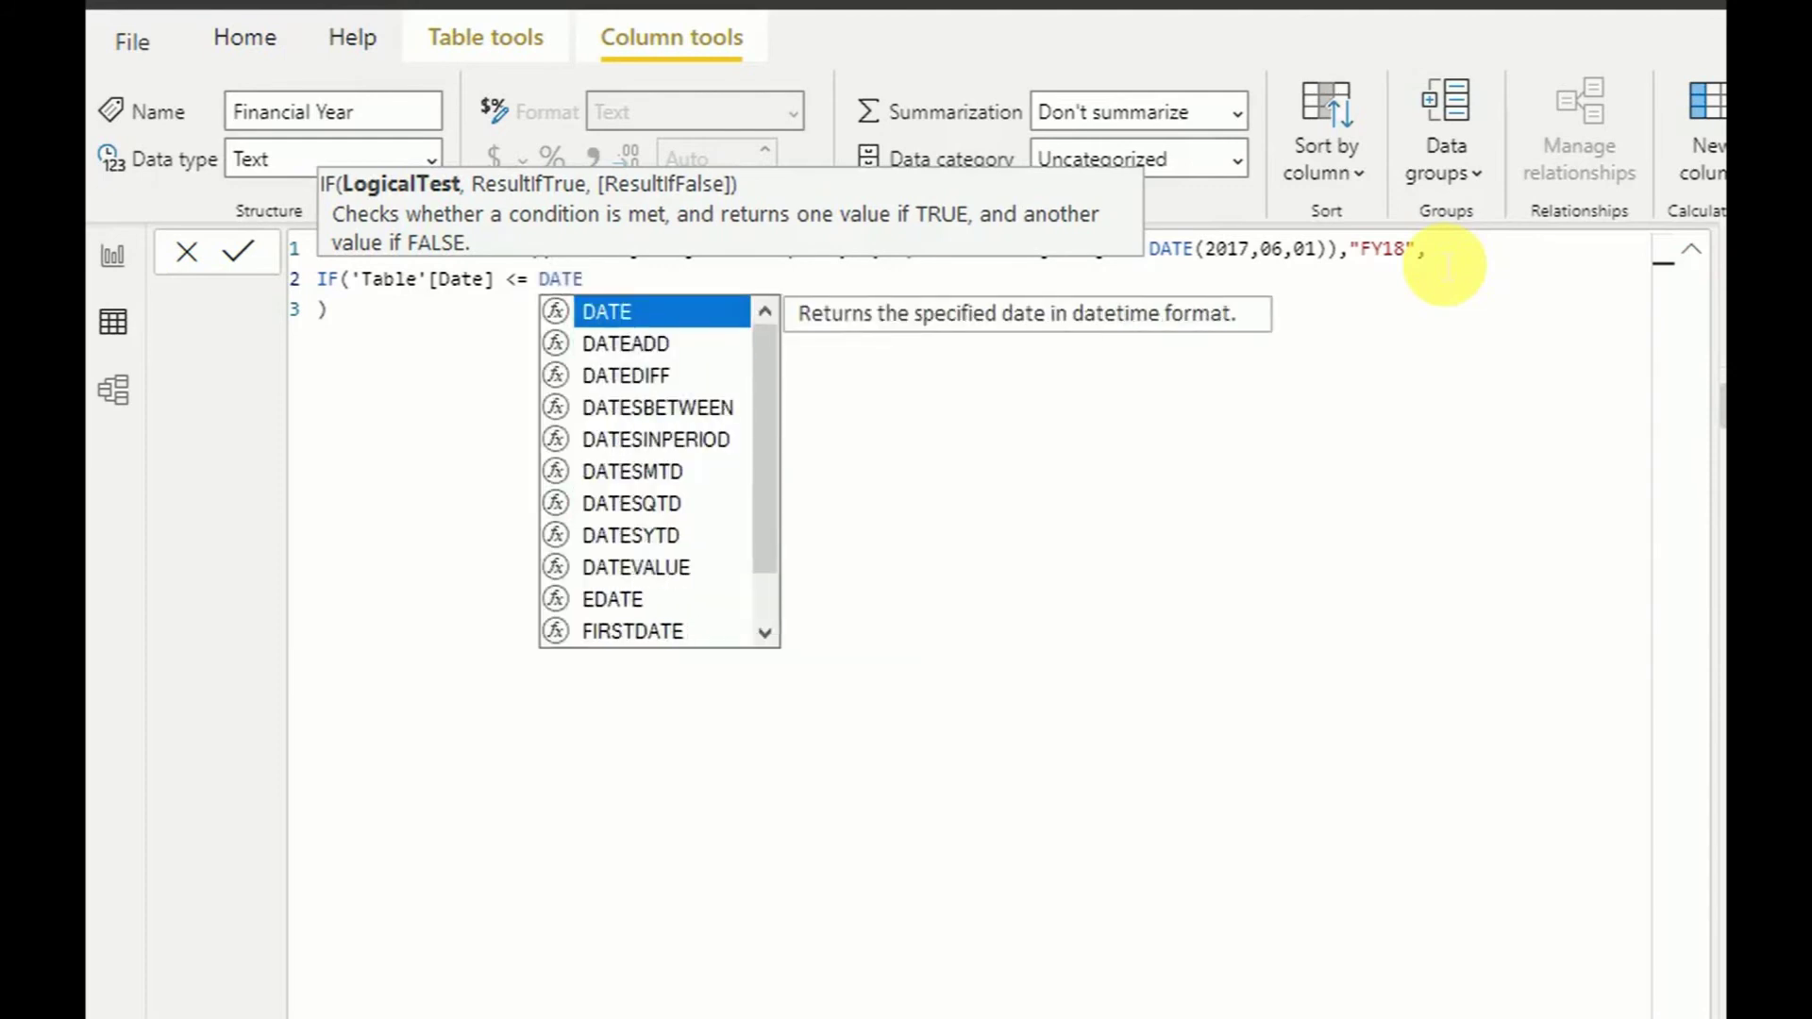
type("(")
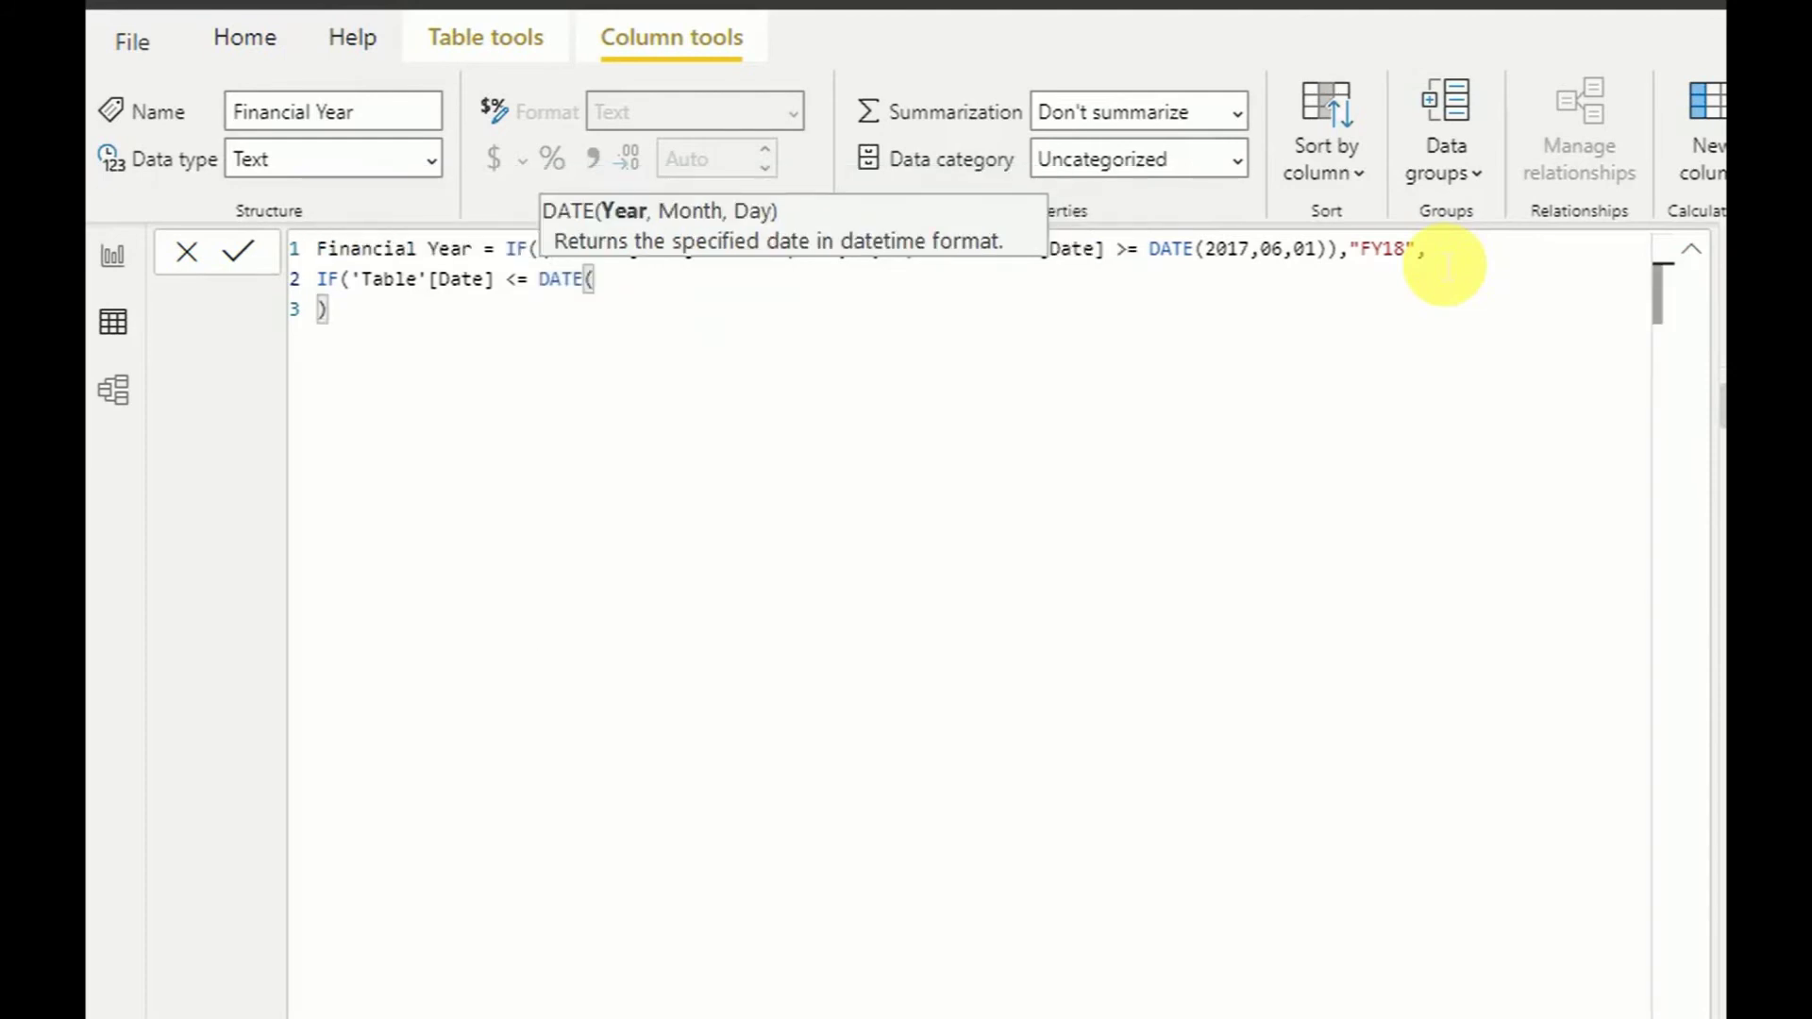
type("2018")
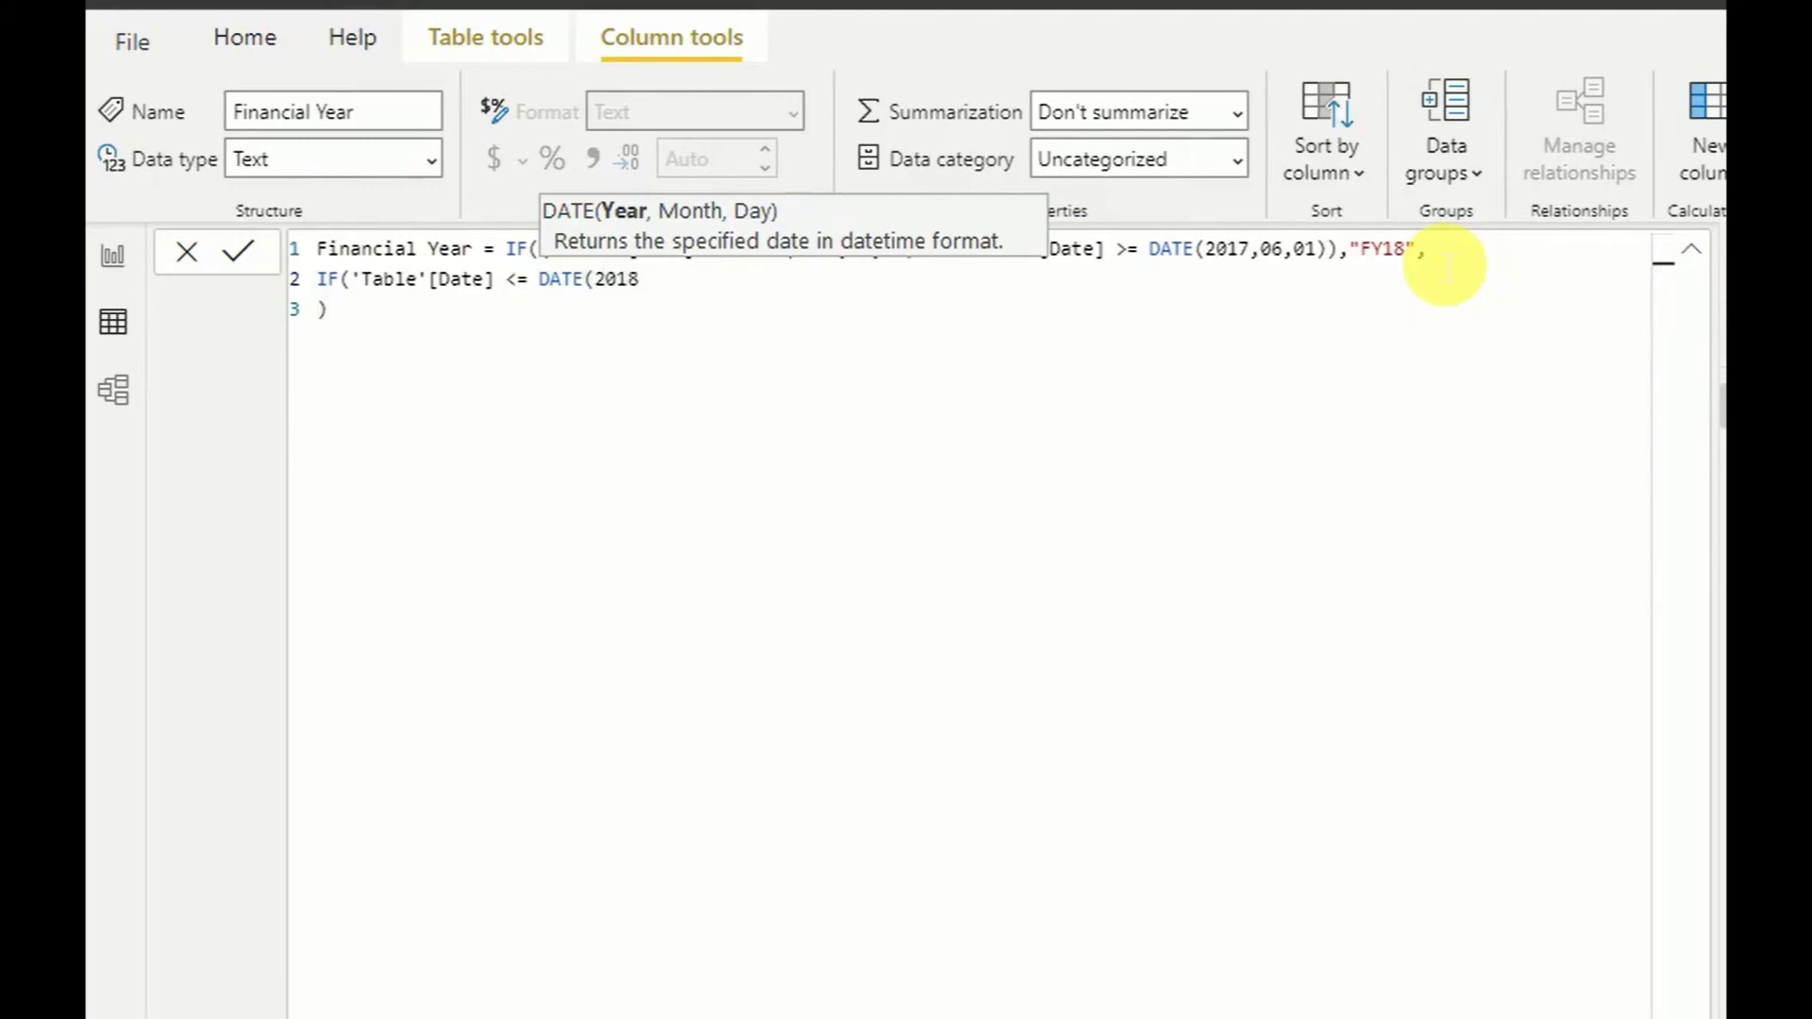
key("BackSpace")
key("BackSpace")
key("BackSpace")
type("019,05")
key("BackSpace")
key("BackSpace")
type("05")
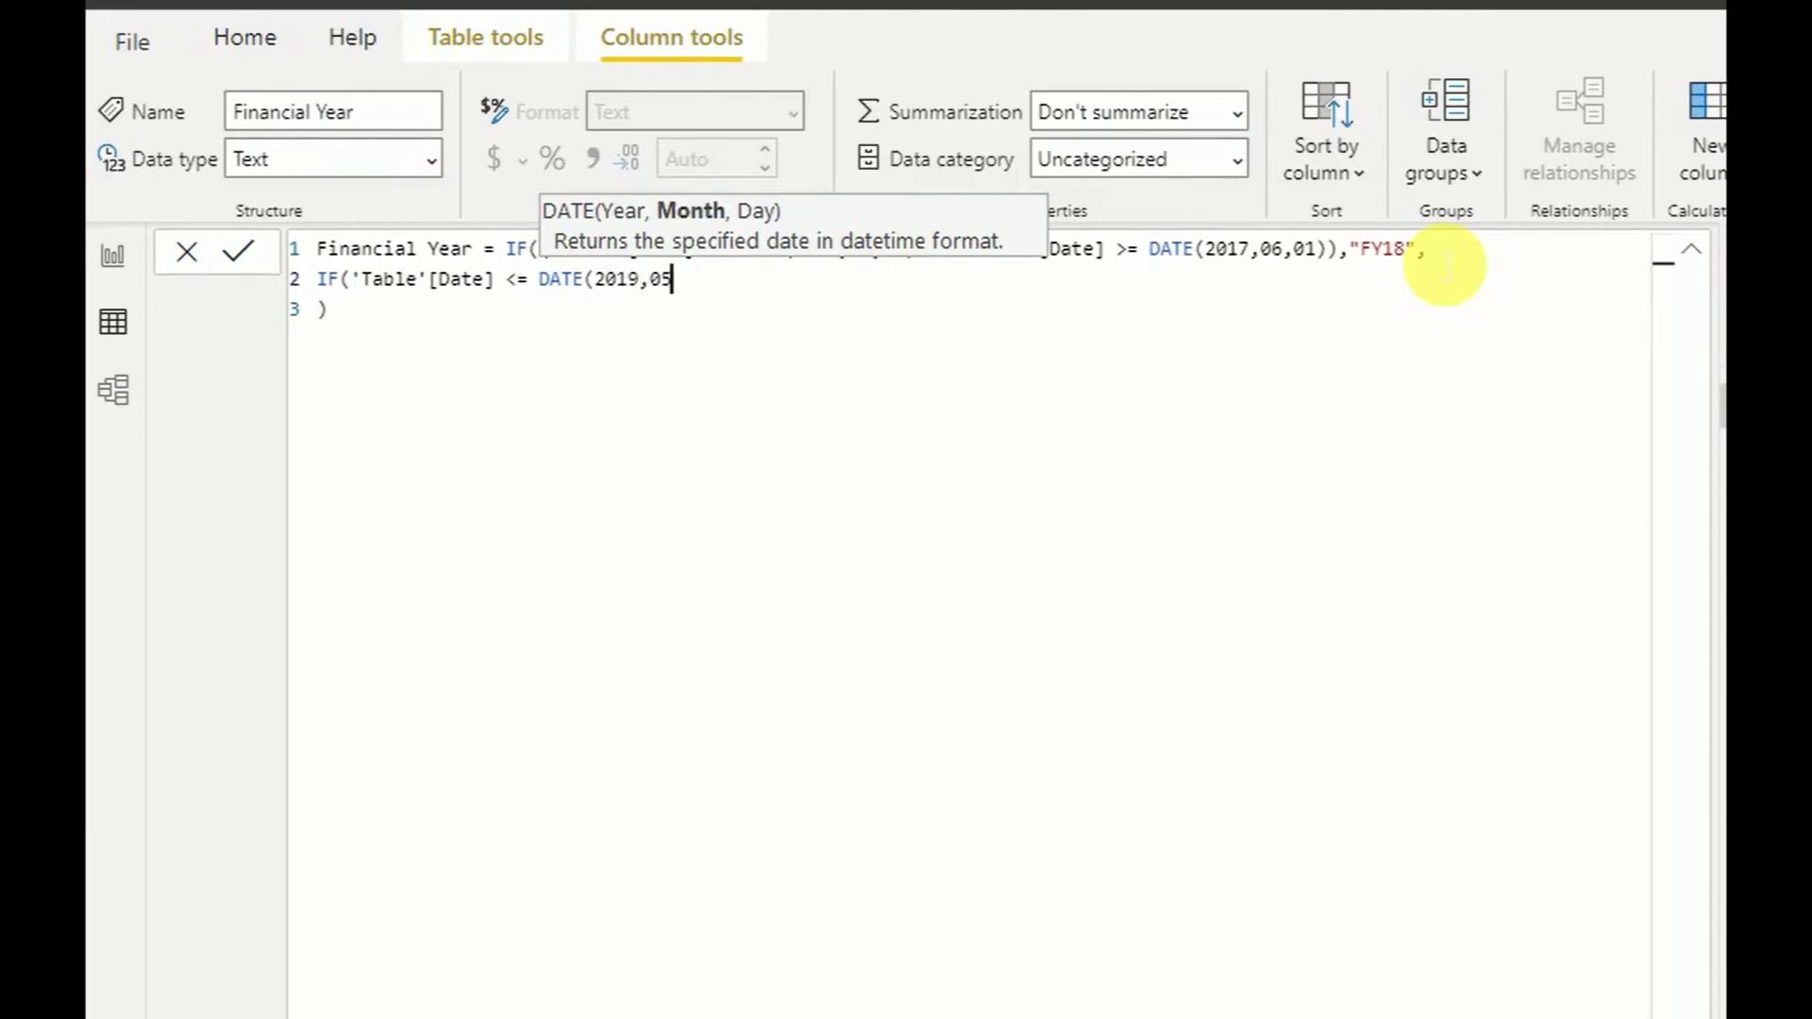
type(",31)")
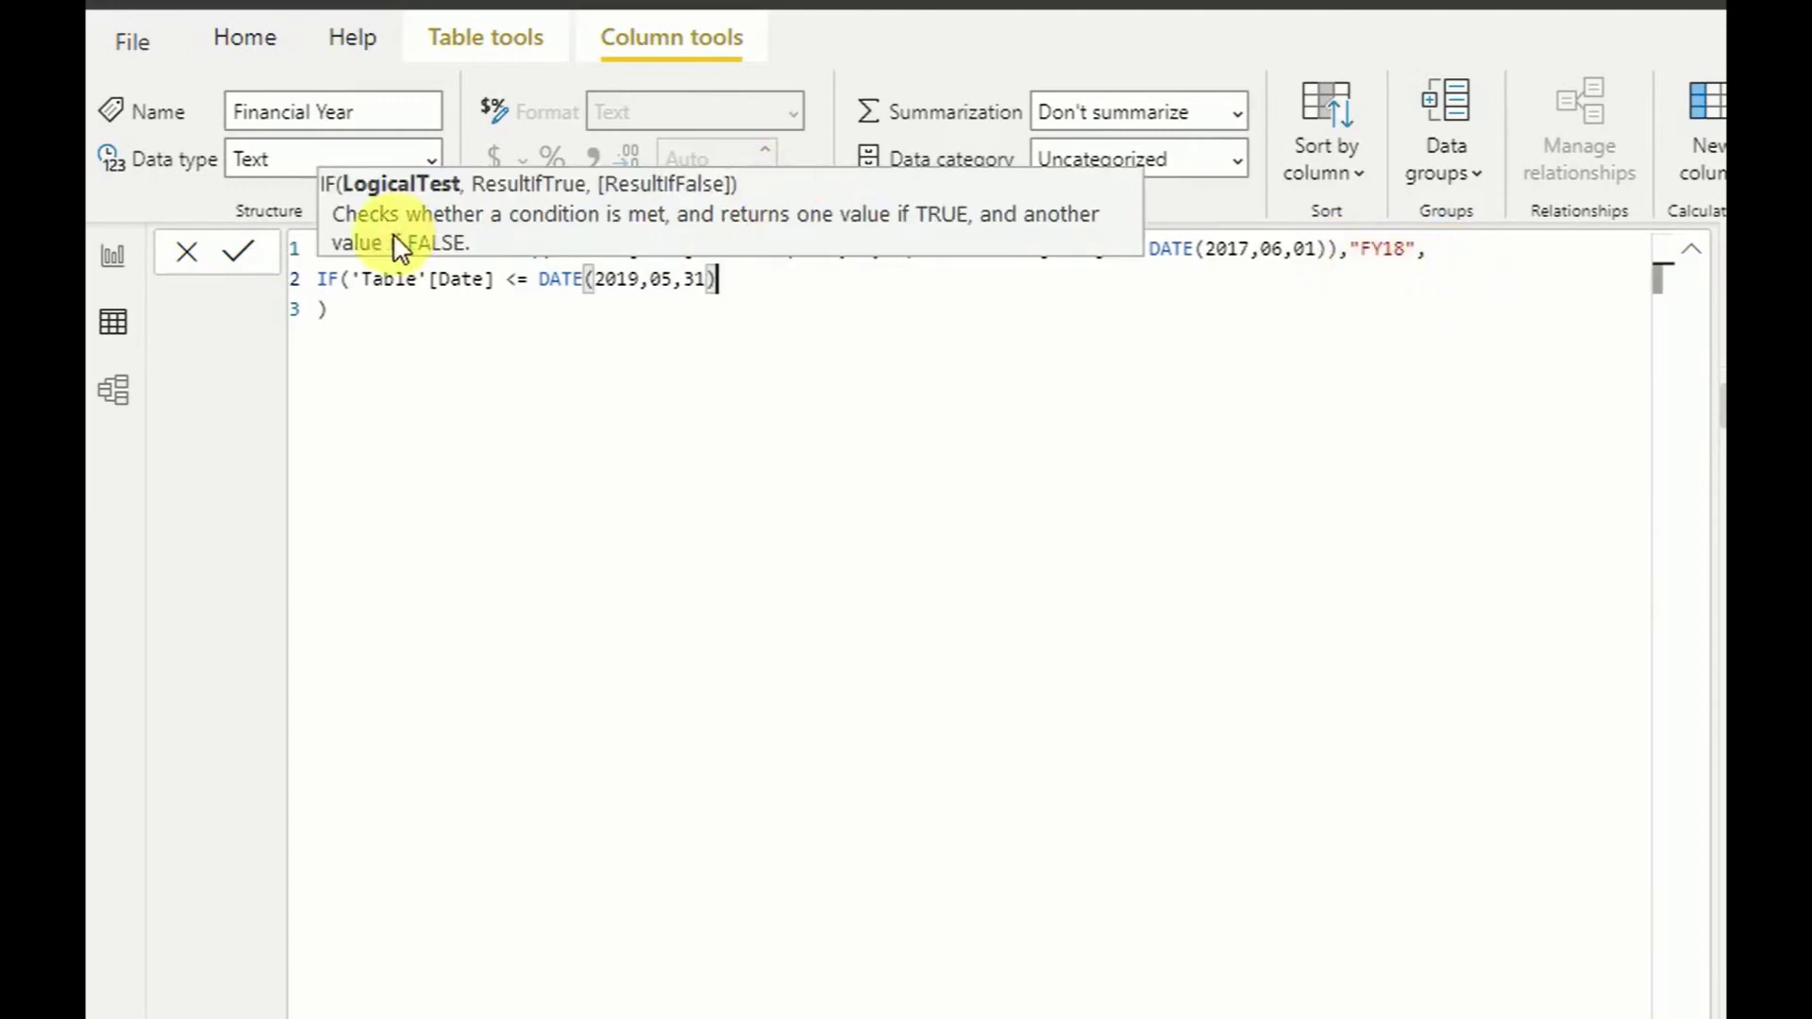
Finish the nested IF with && 'Table'[Date] >= DATE(2018,06,01), "FY19", "NA" and commit it.
left_click(347, 281)
type("(")
key("ctrl+Right")
key("ctrl+Right")
key("ctrl+Right")
key("ctrl+Right")
key("ctrl+Right")
key("ctrl+Right")
key("ctrl+Right")
key("ctrl+Right")
key("ctrl+Right")
key("ctrl+Right")
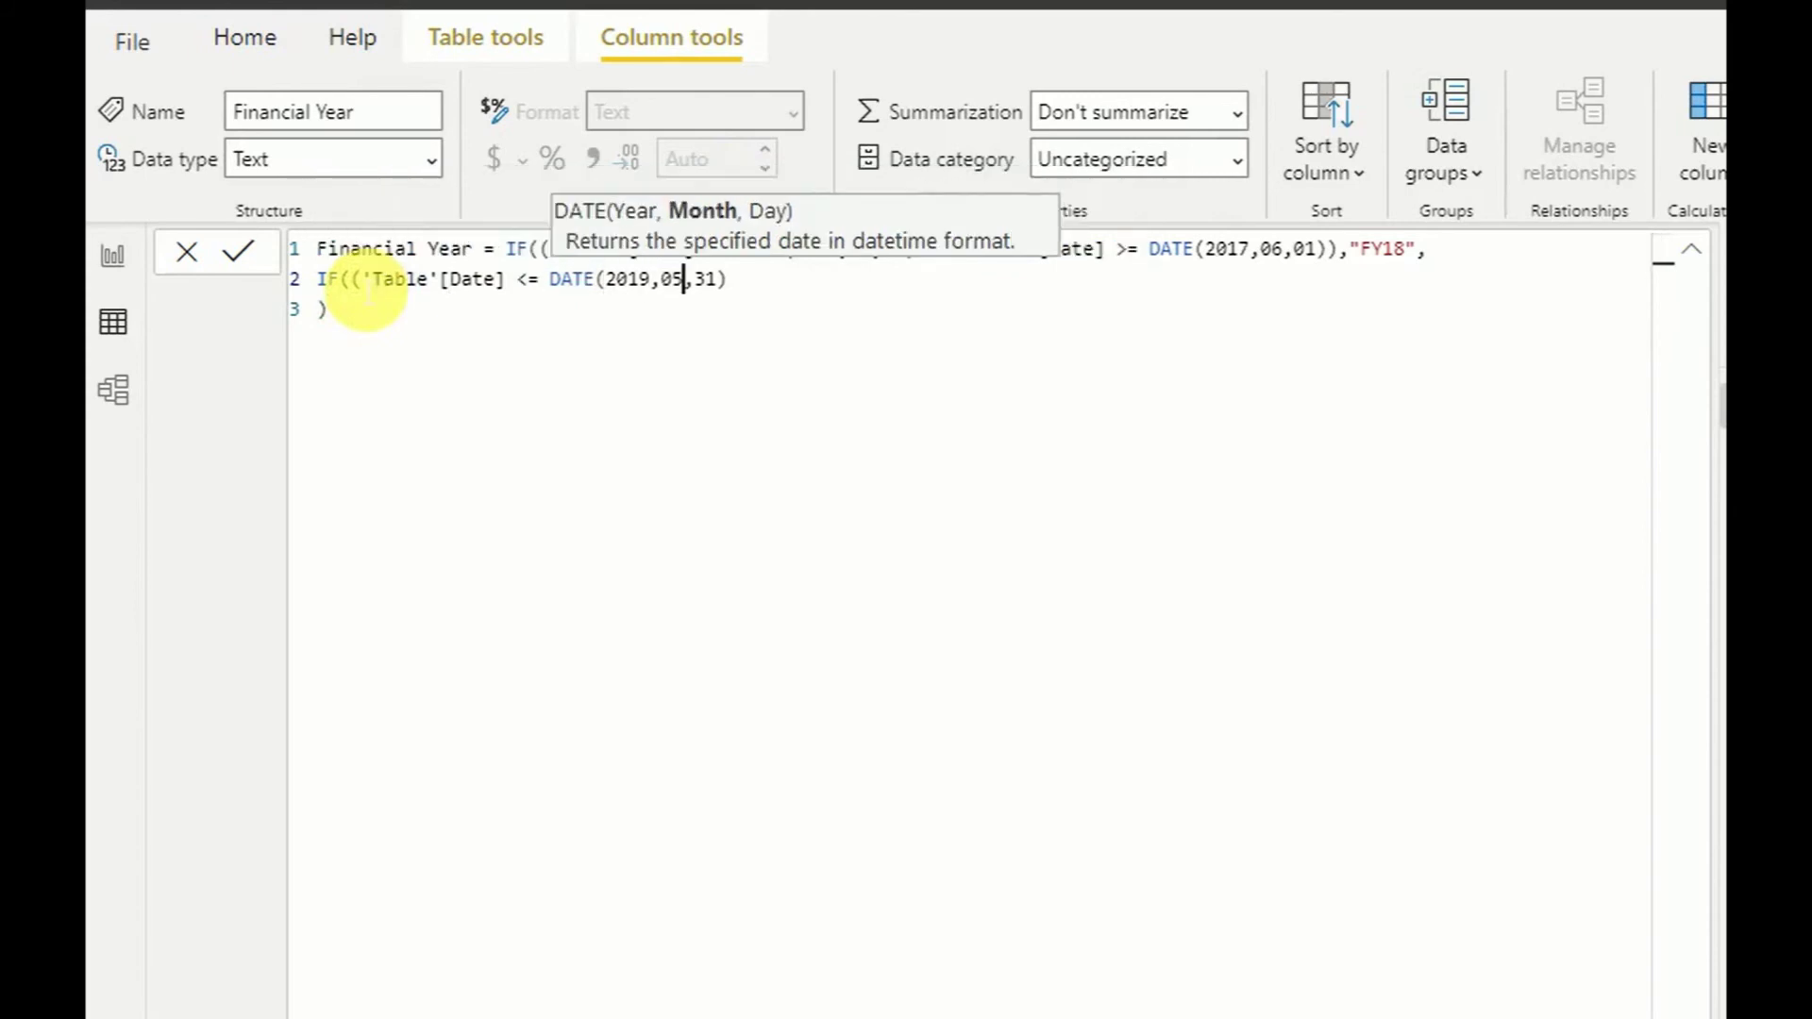
type("&&")
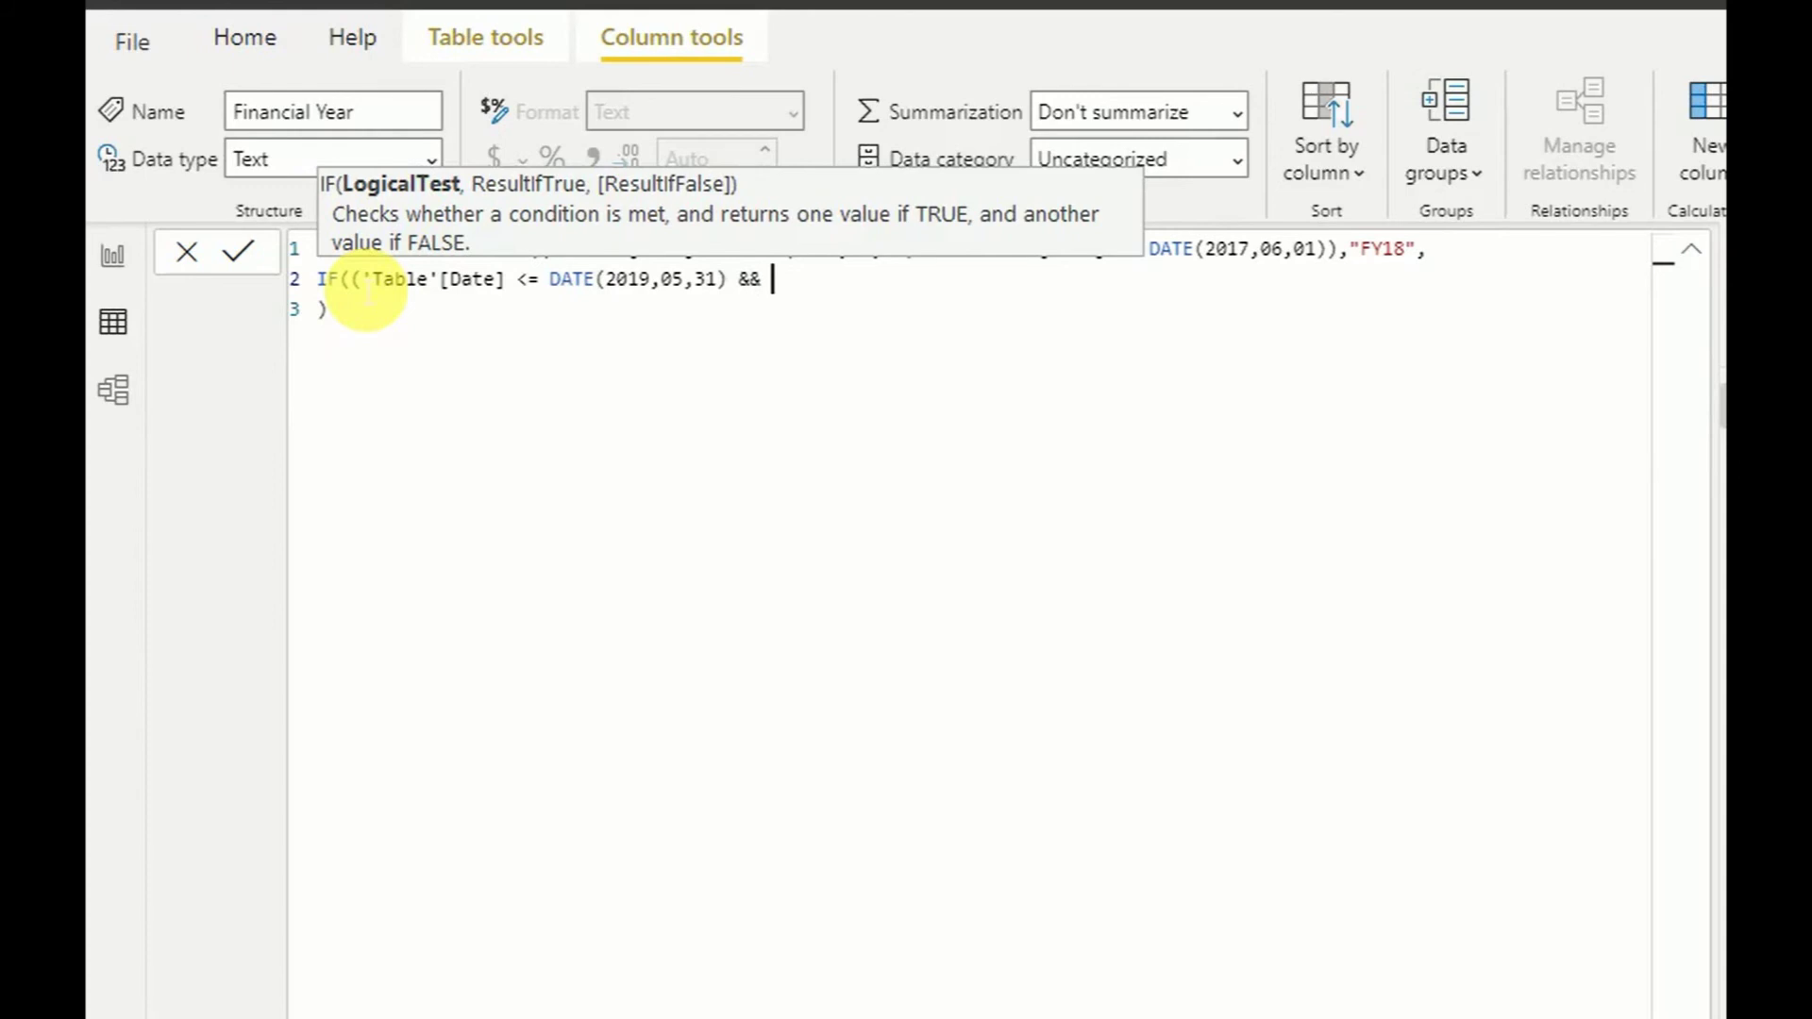
type(" Tab")
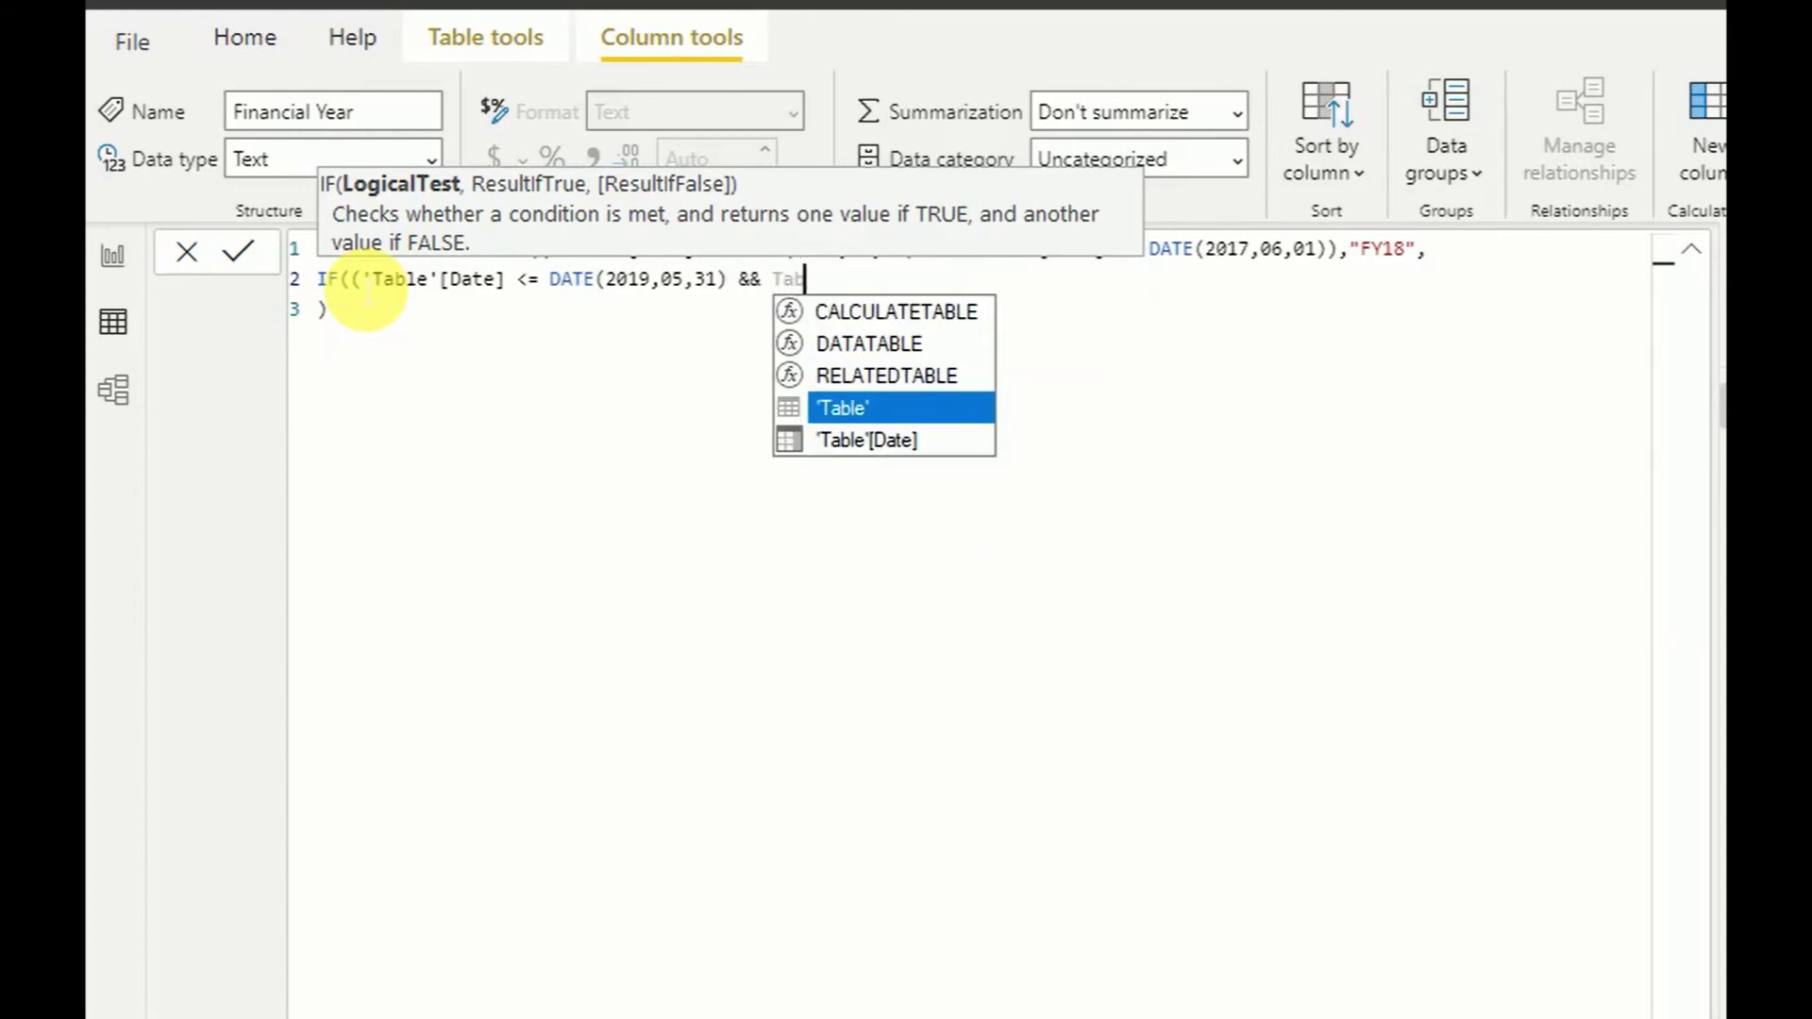
key("Down")
key("Tab")
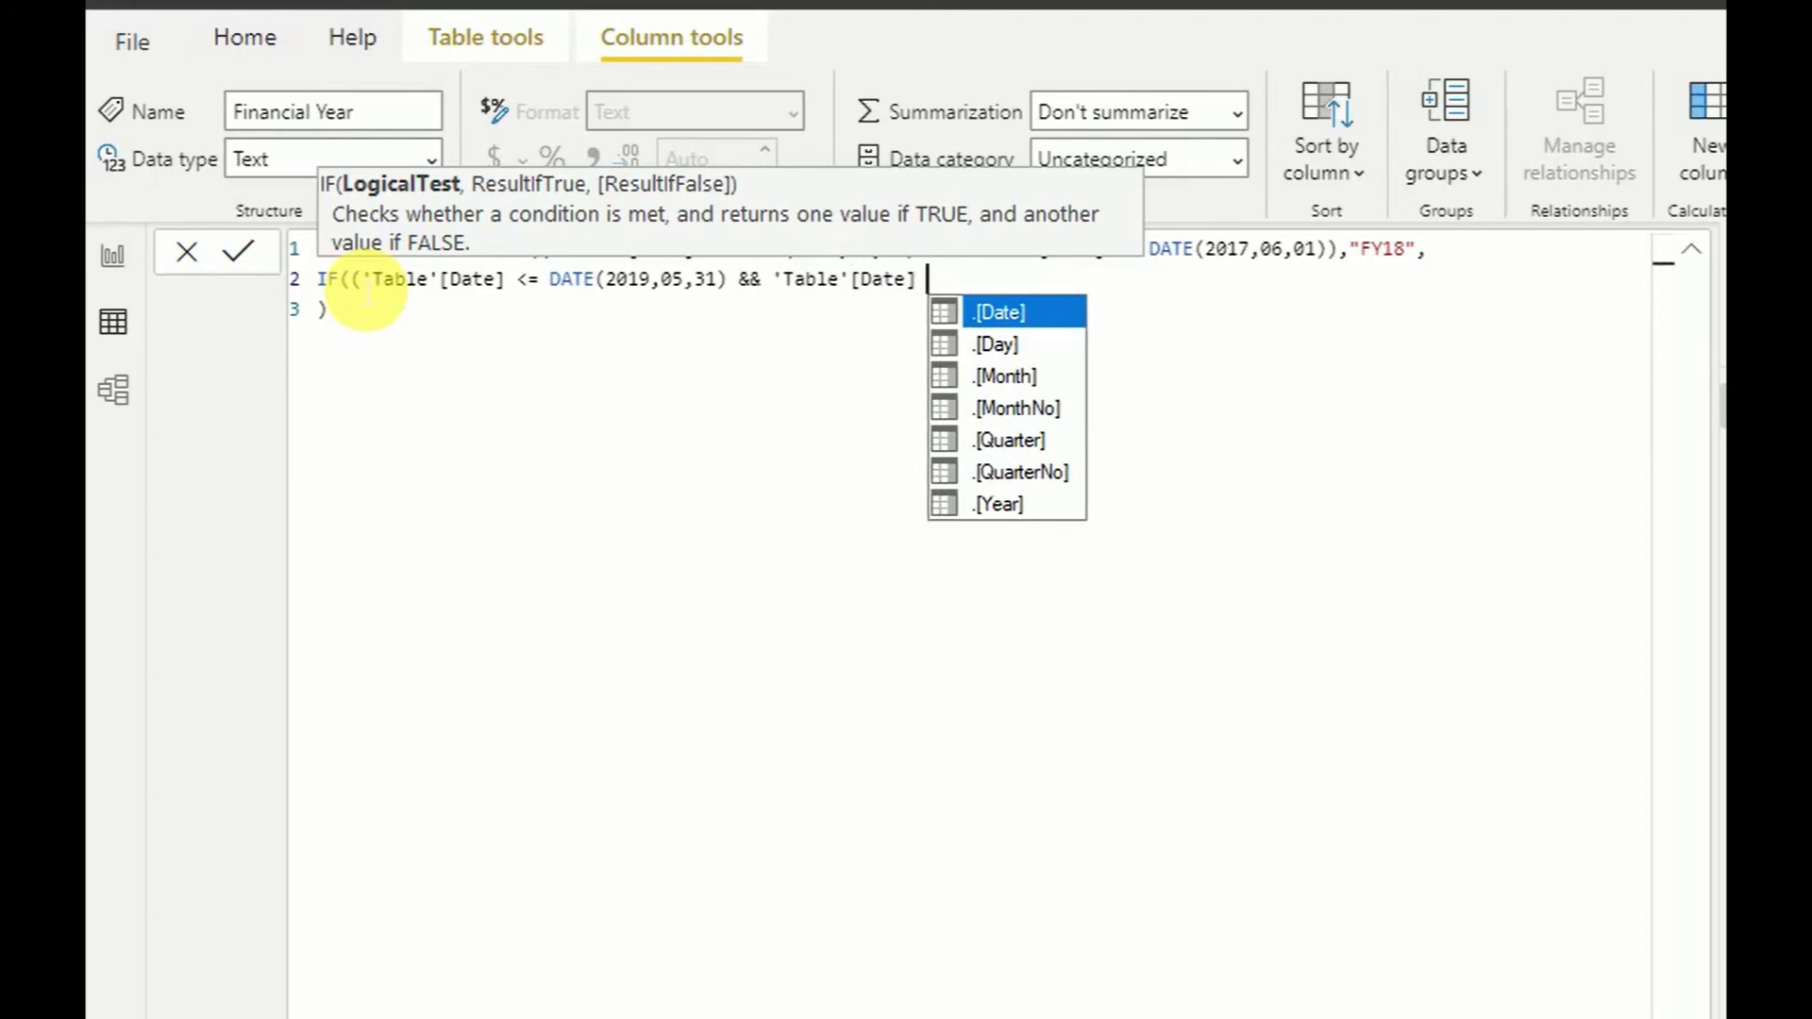
type(">=")
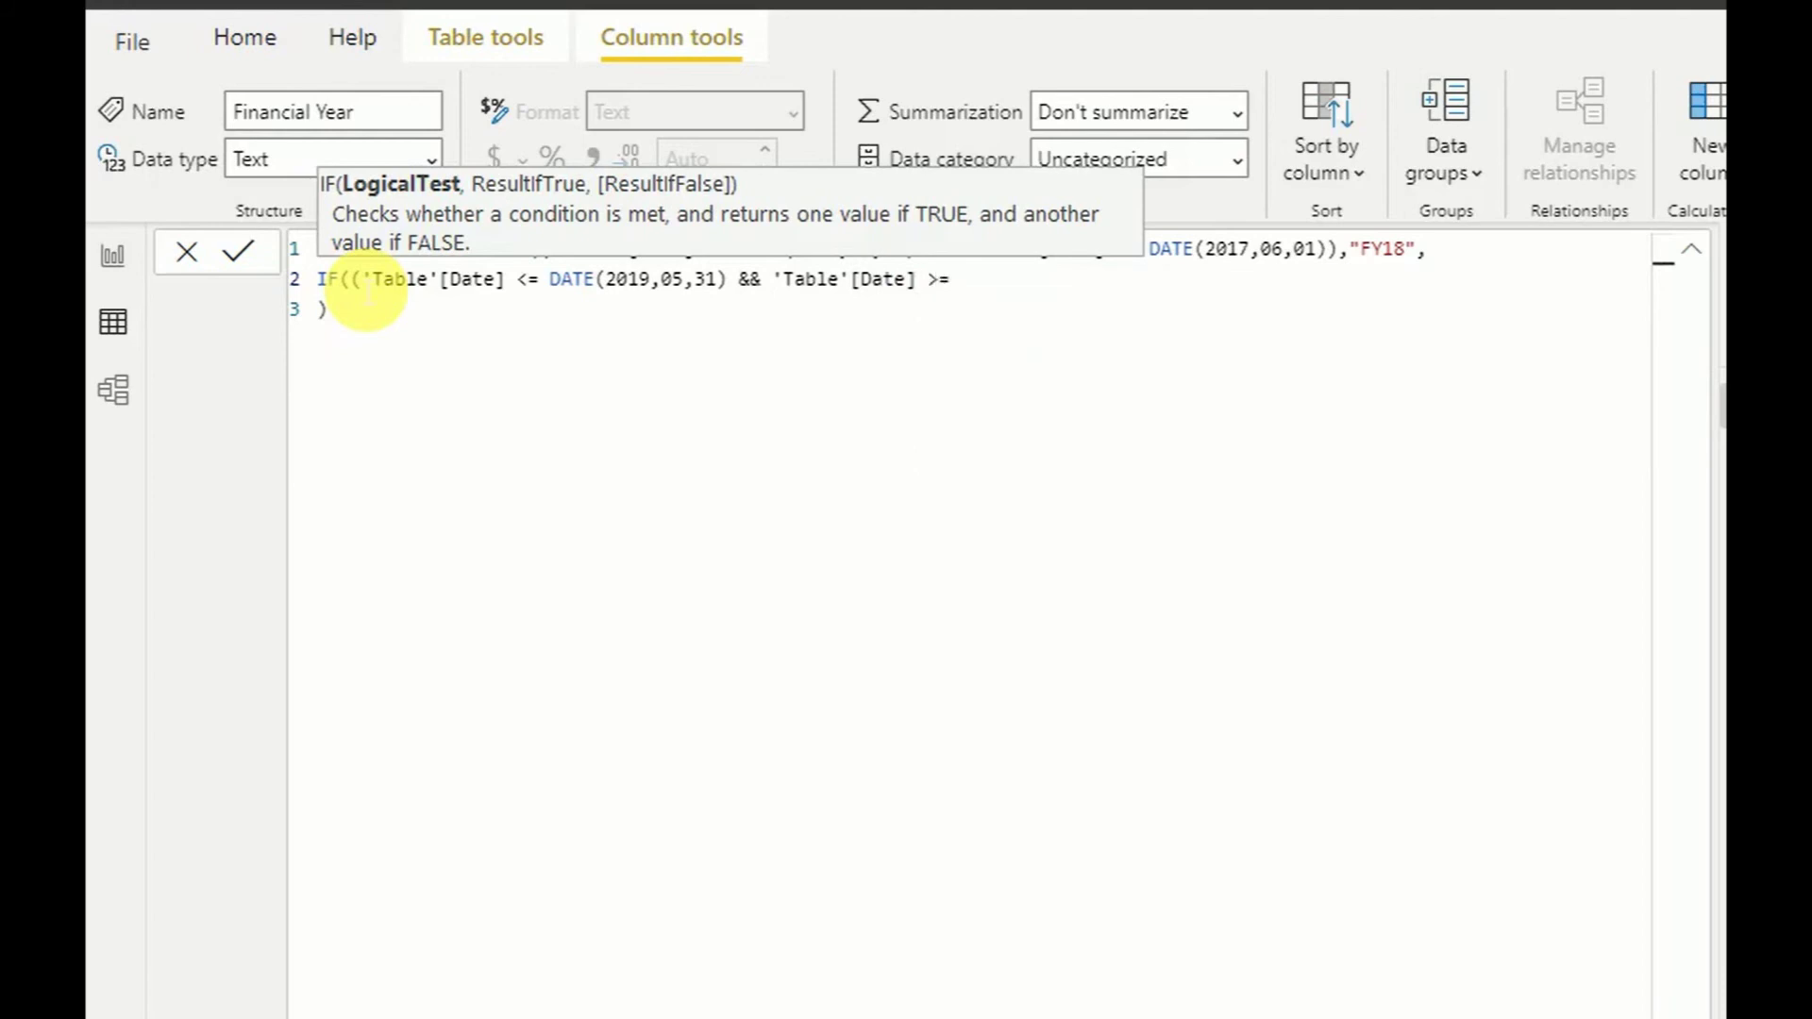
type(" DATE")
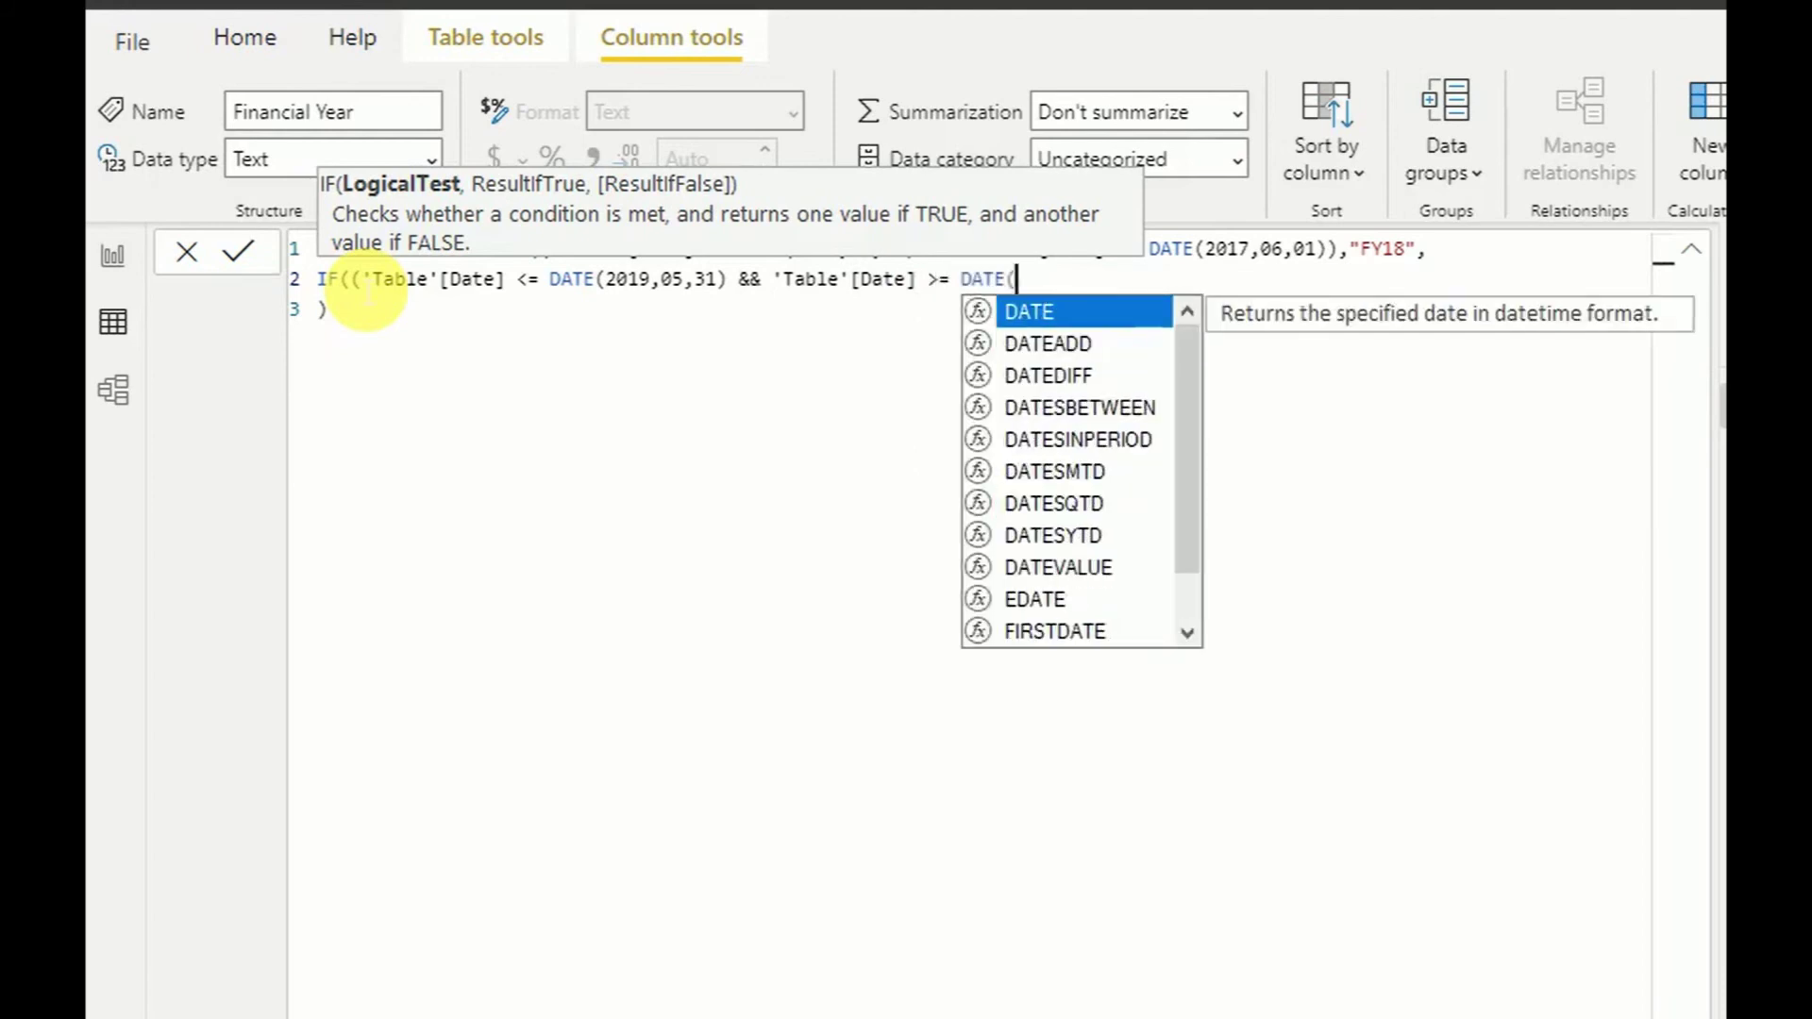
type("(")
key("BackSpace")
type("2018,")
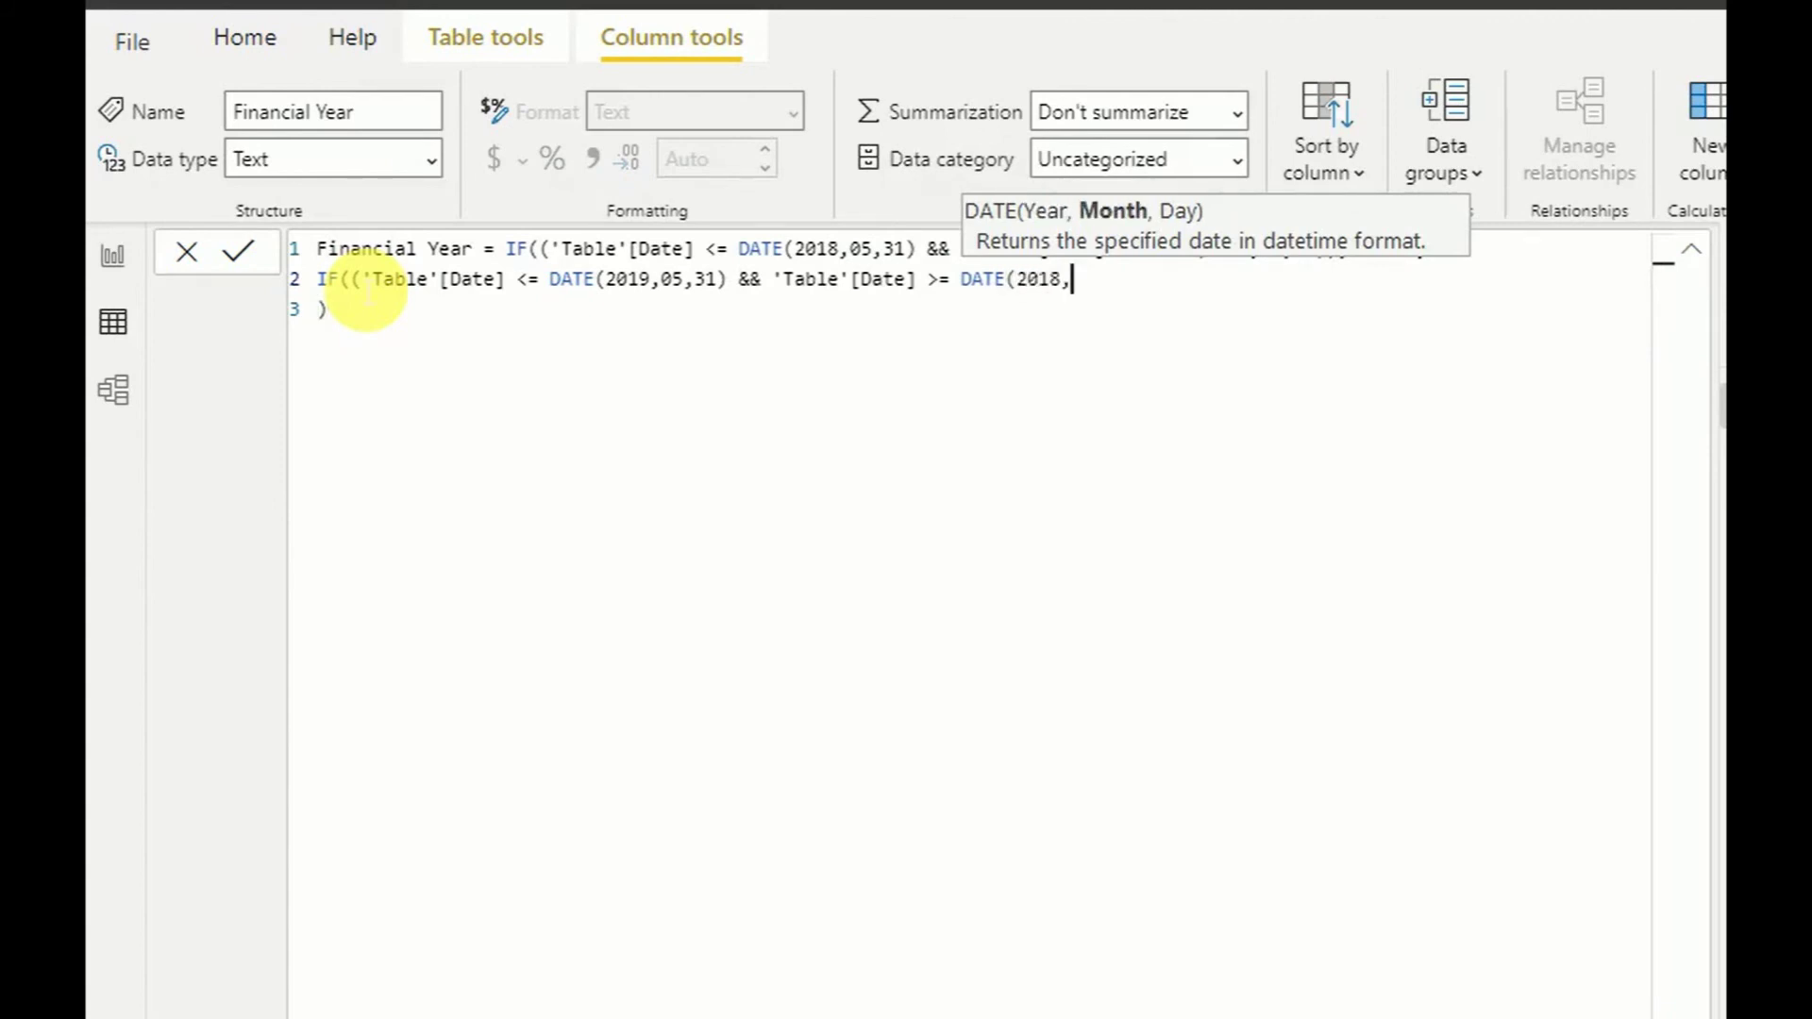
type("06,01")
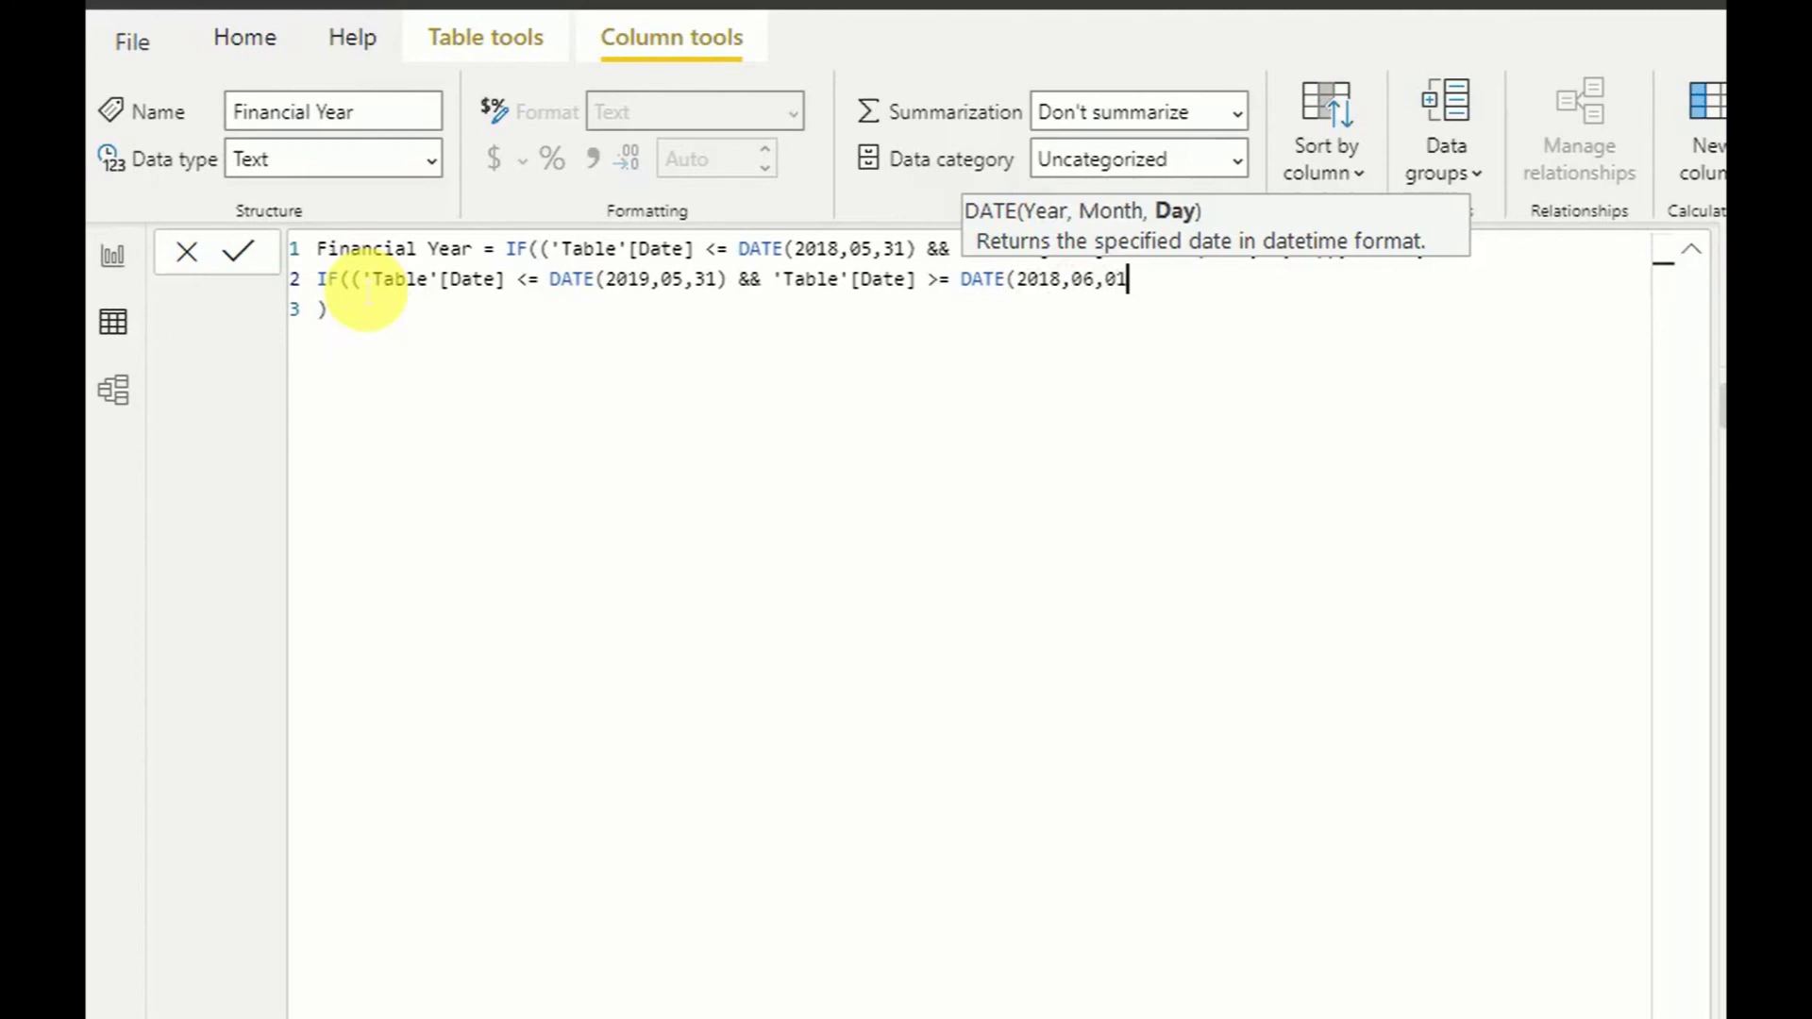
type("))")
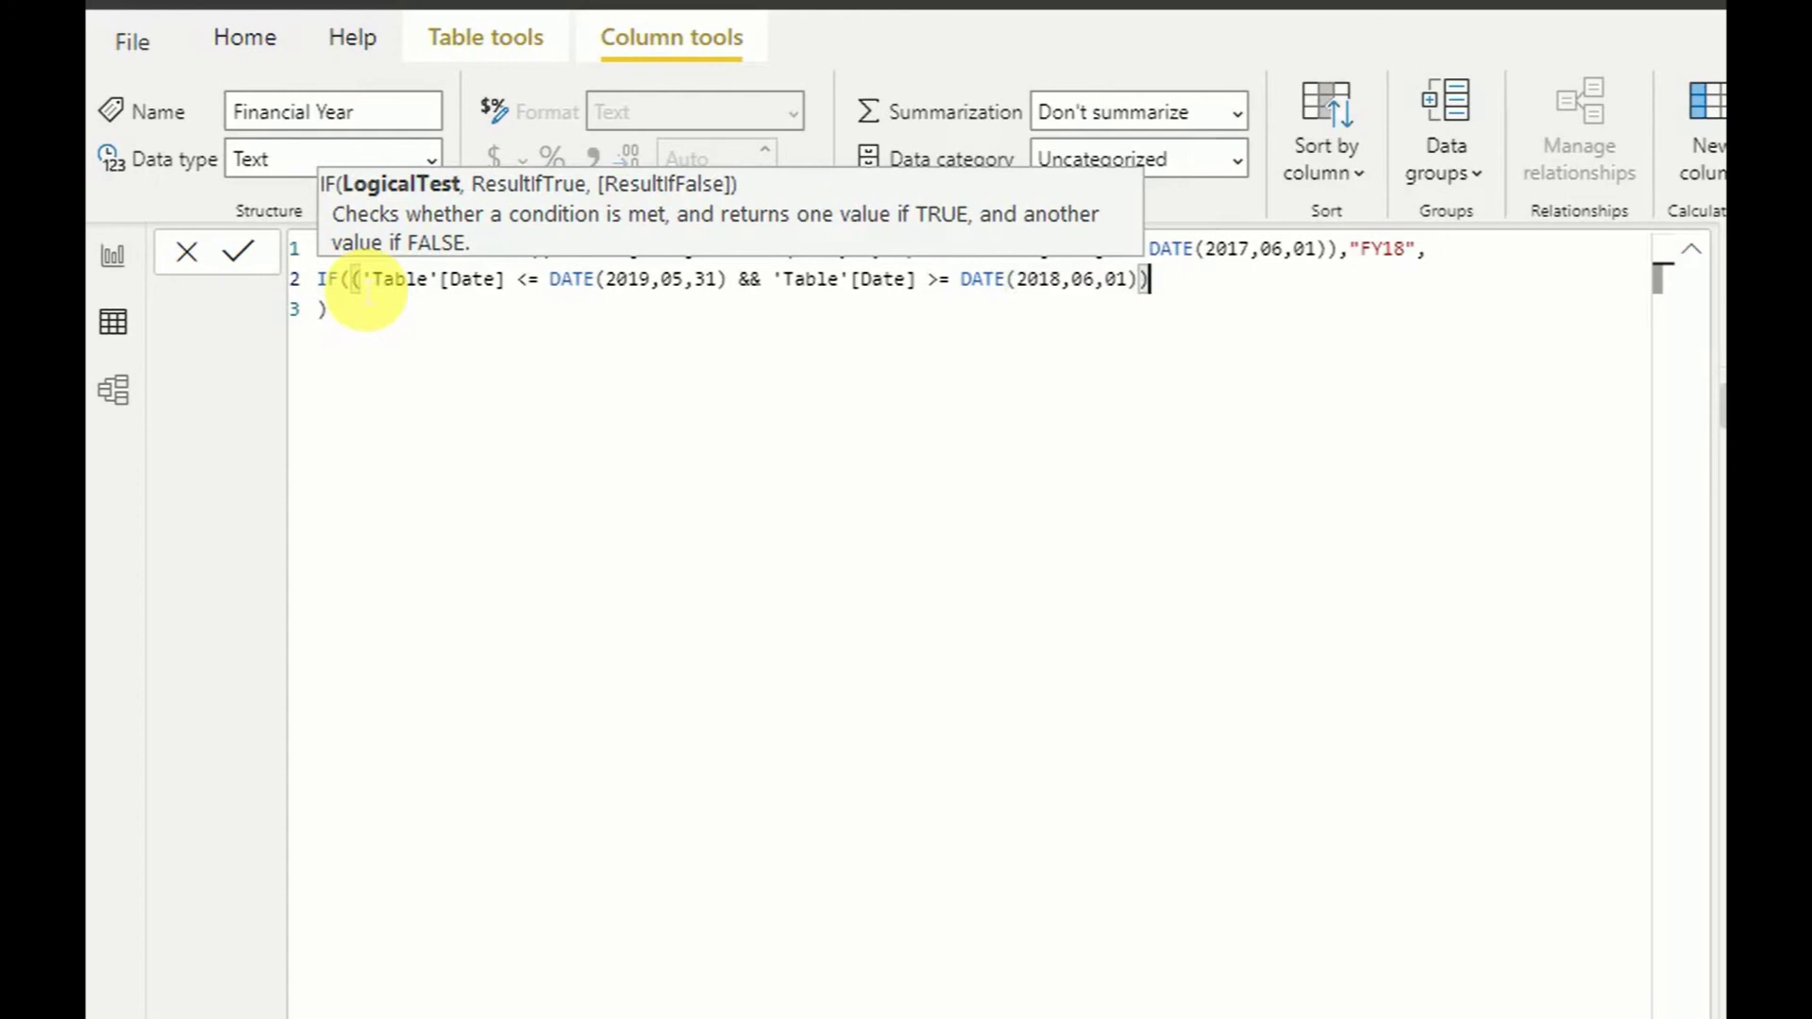
type(", \"")
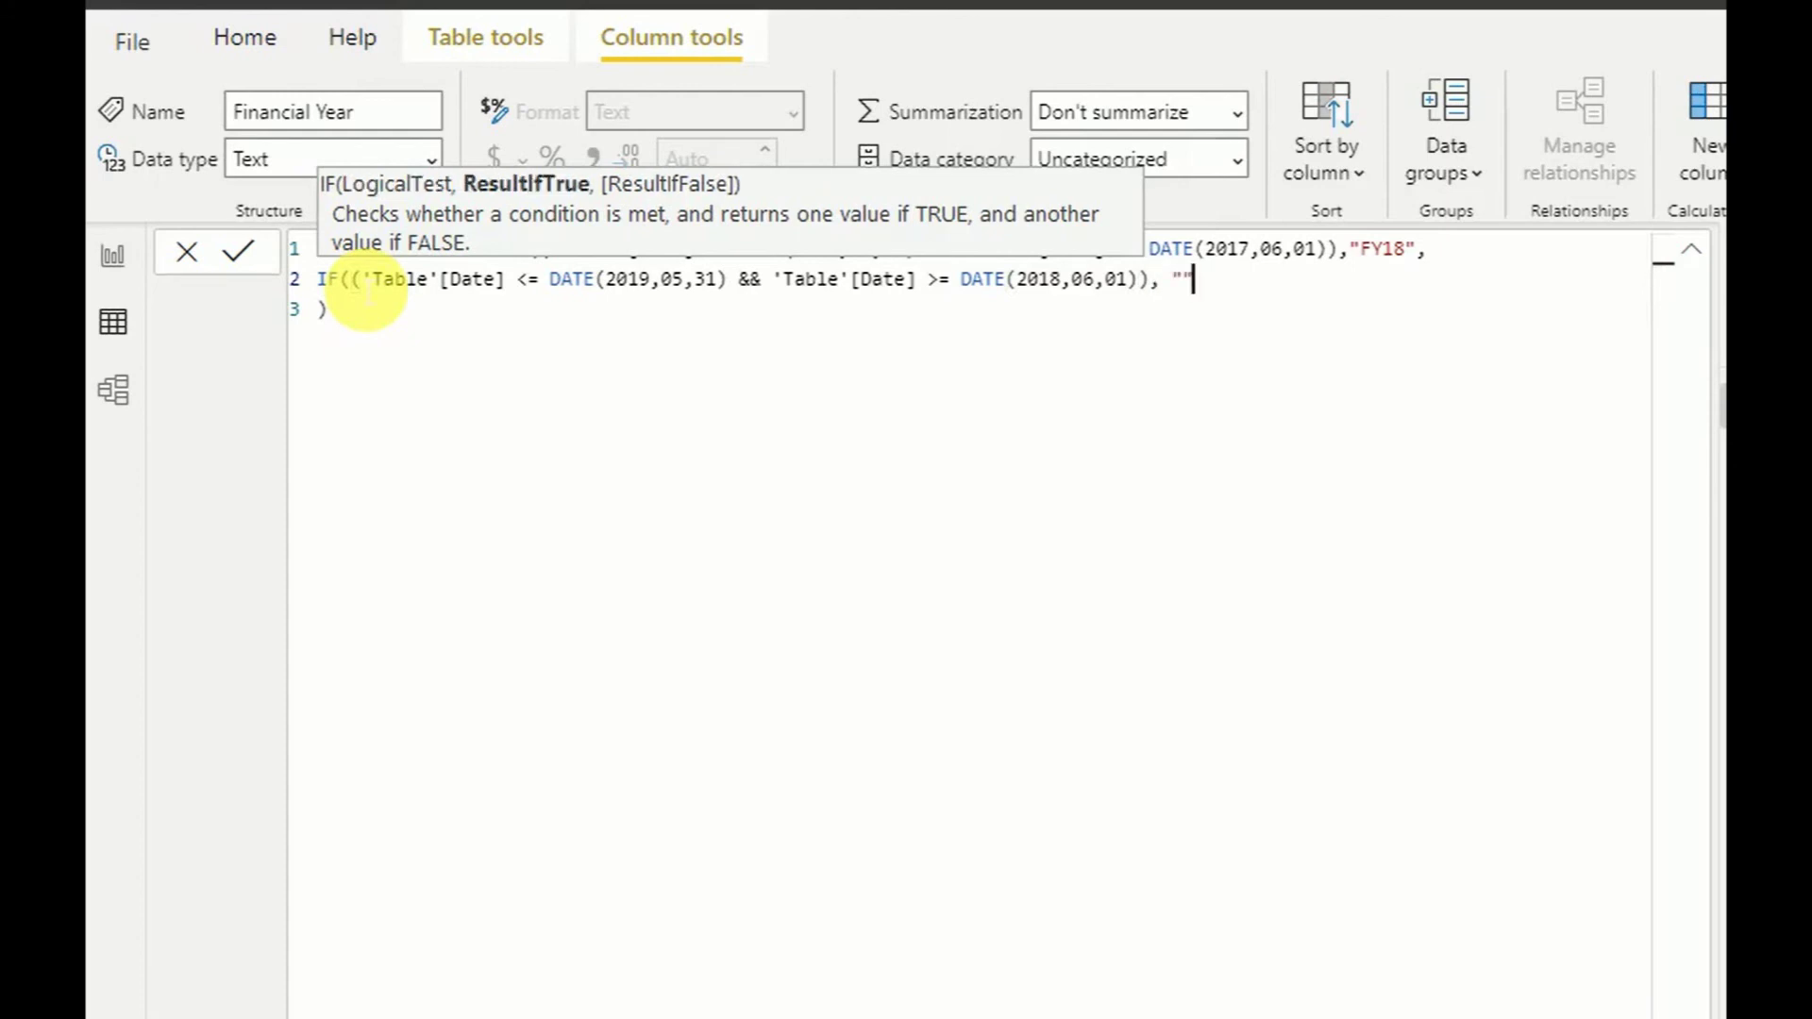
type("FY19\", ")
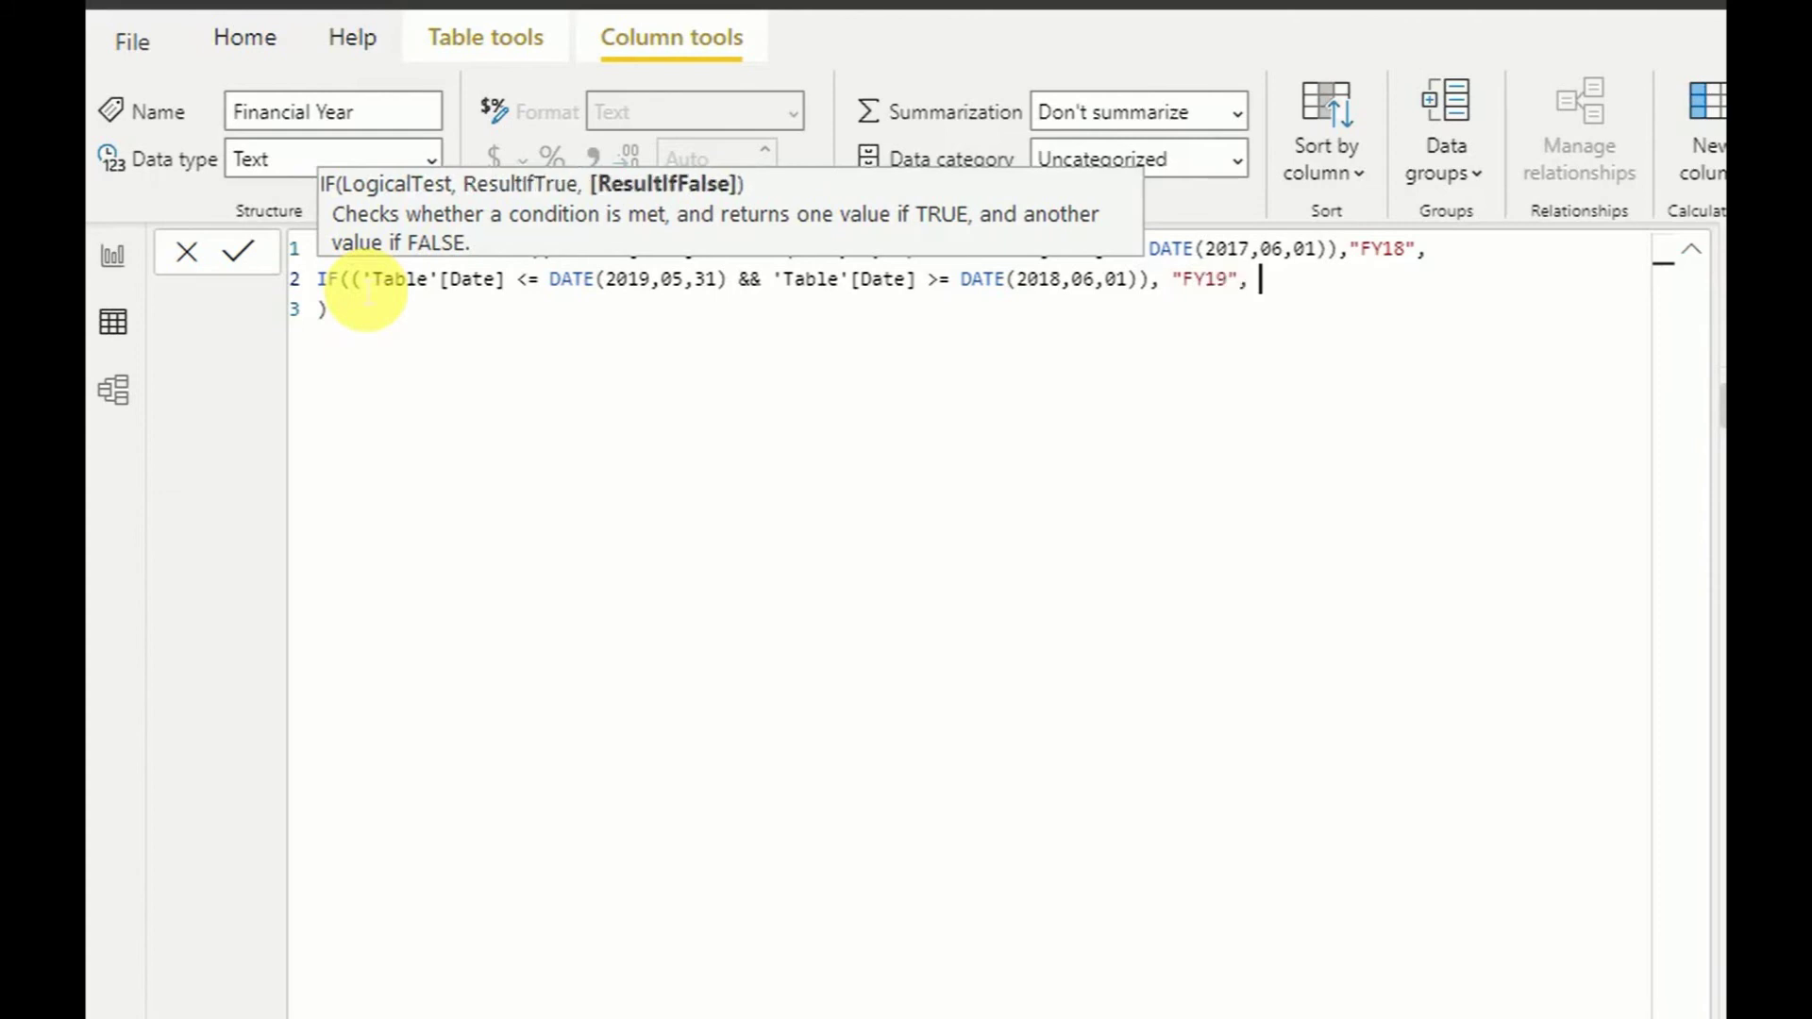
type("\"NA\"")
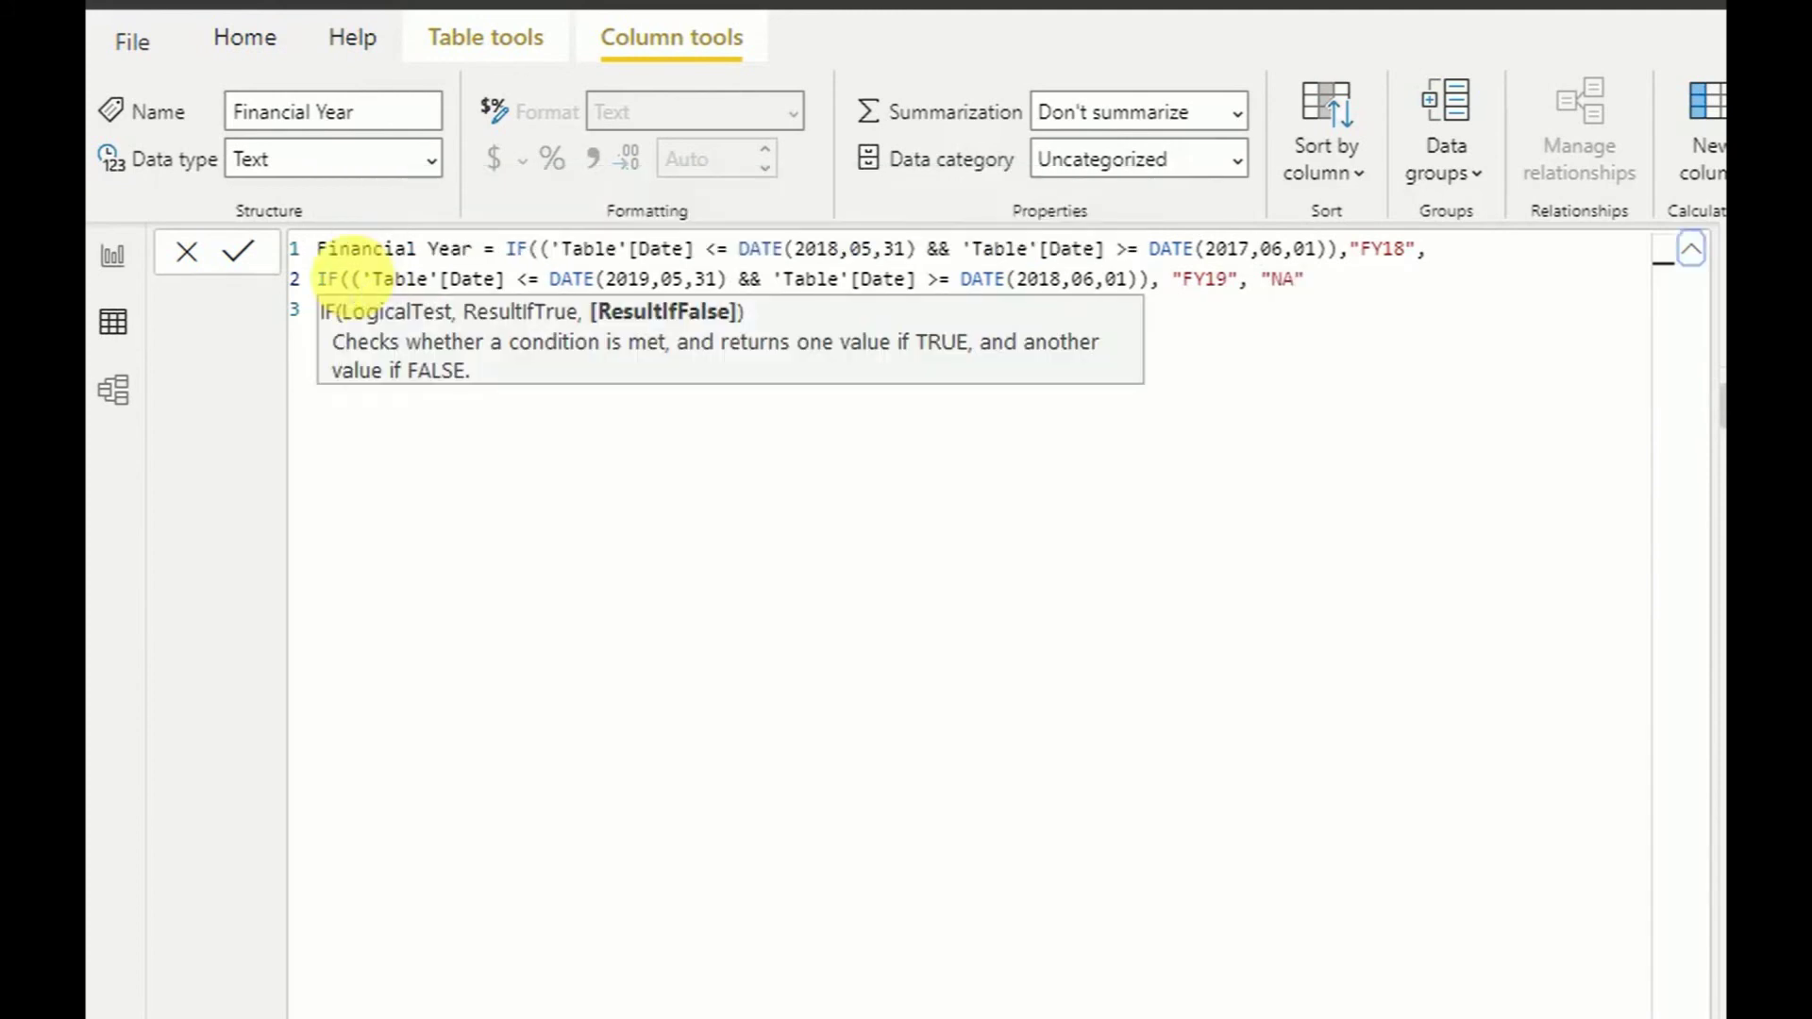
key("Return")
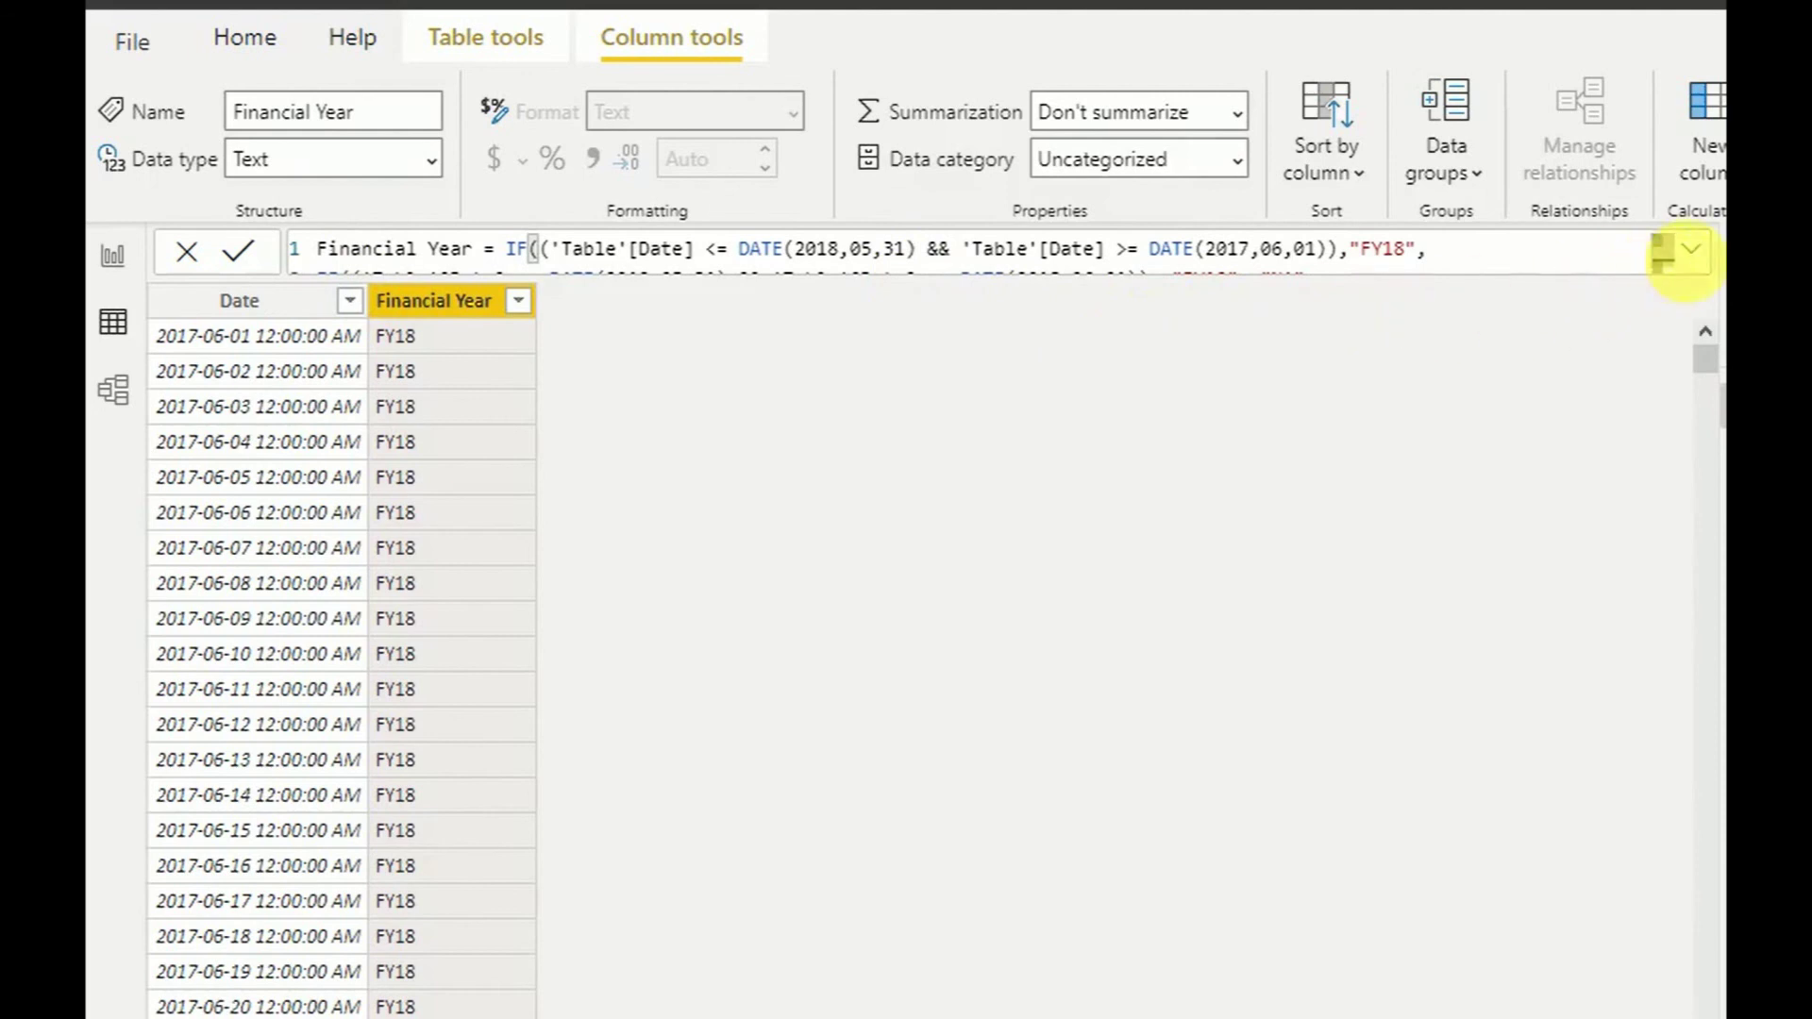
Scroll the table to the June 2018 rows to check the FY19 labels, then re-expand the formula.
left_click(1695, 255)
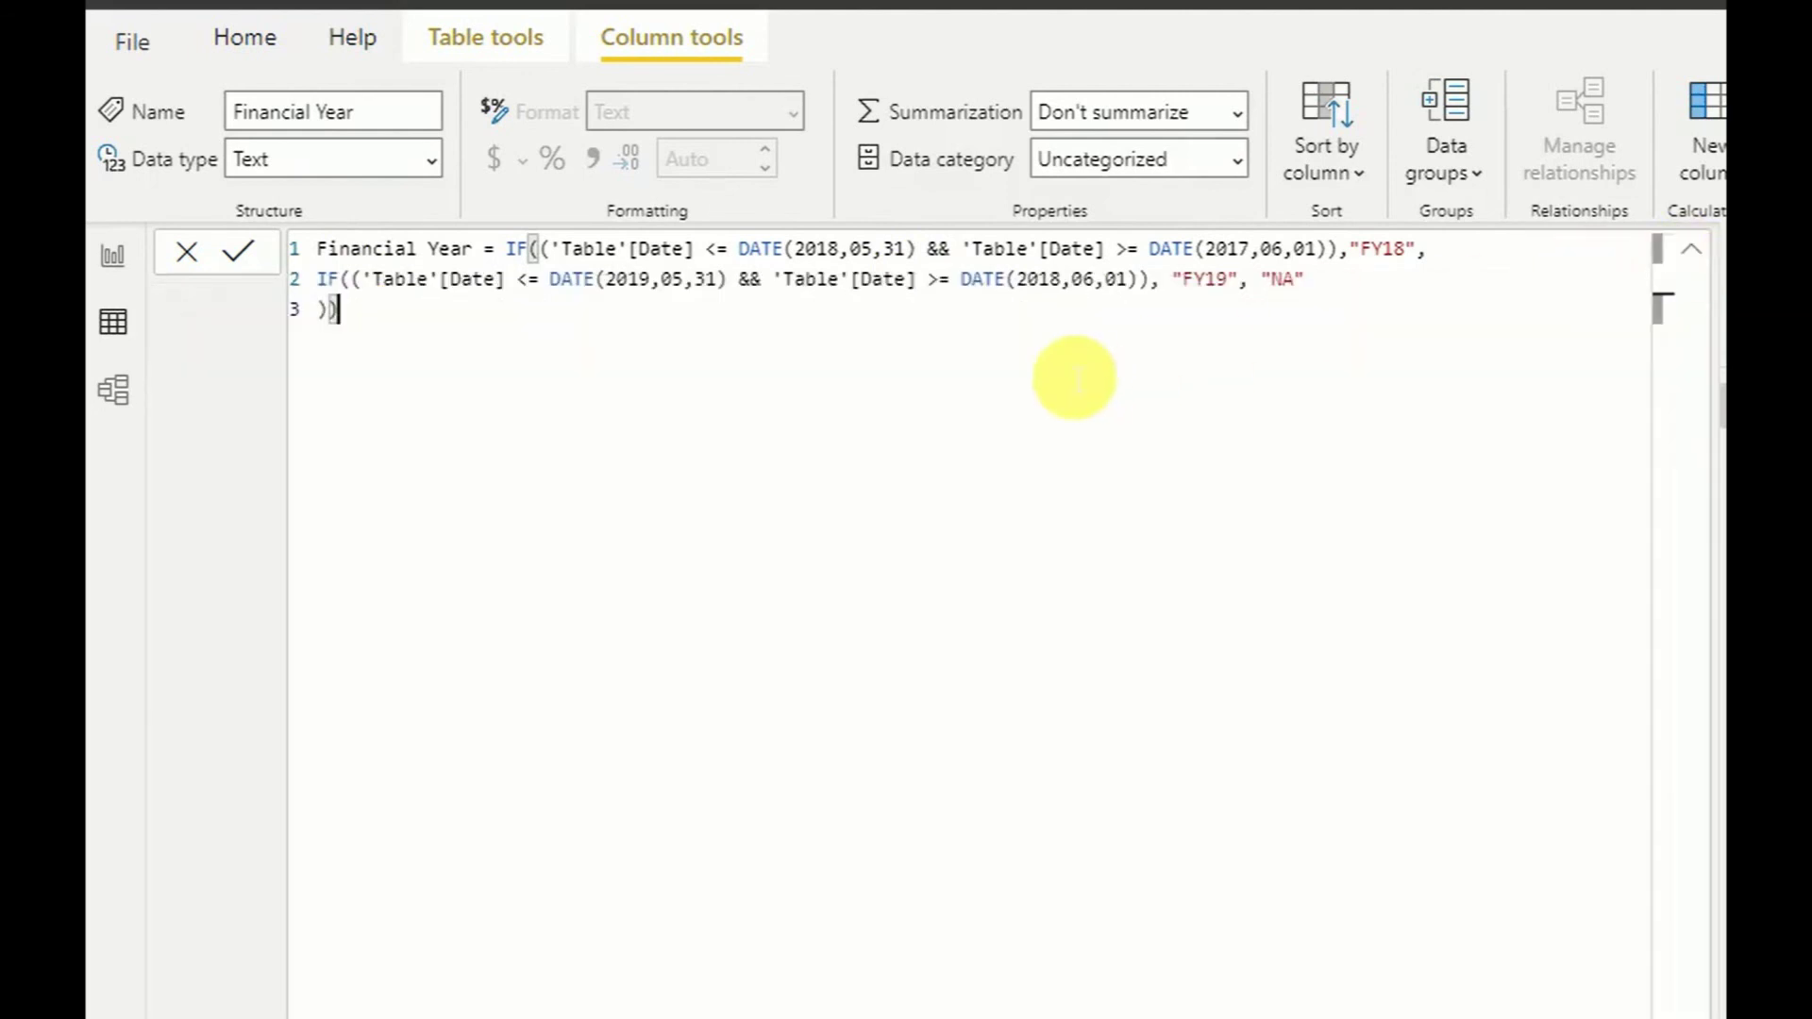
left_click(1694, 251)
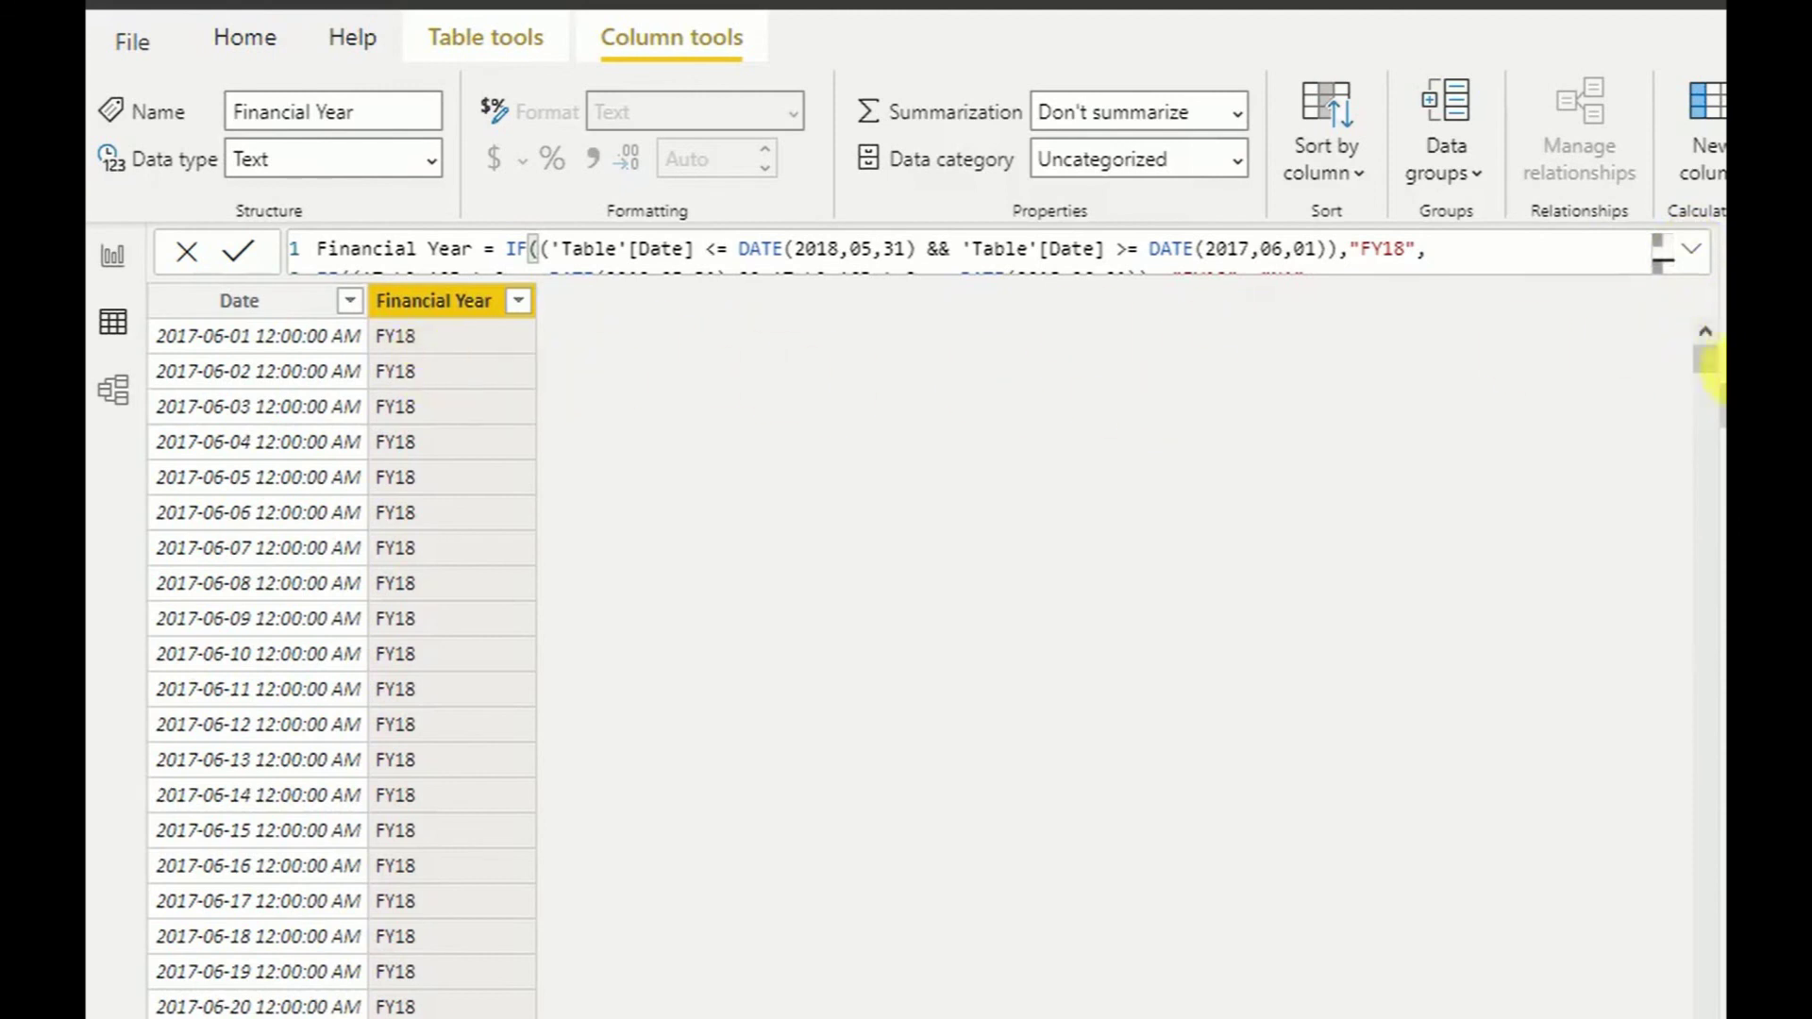
left_click_drag(1711, 368, 1702, 624)
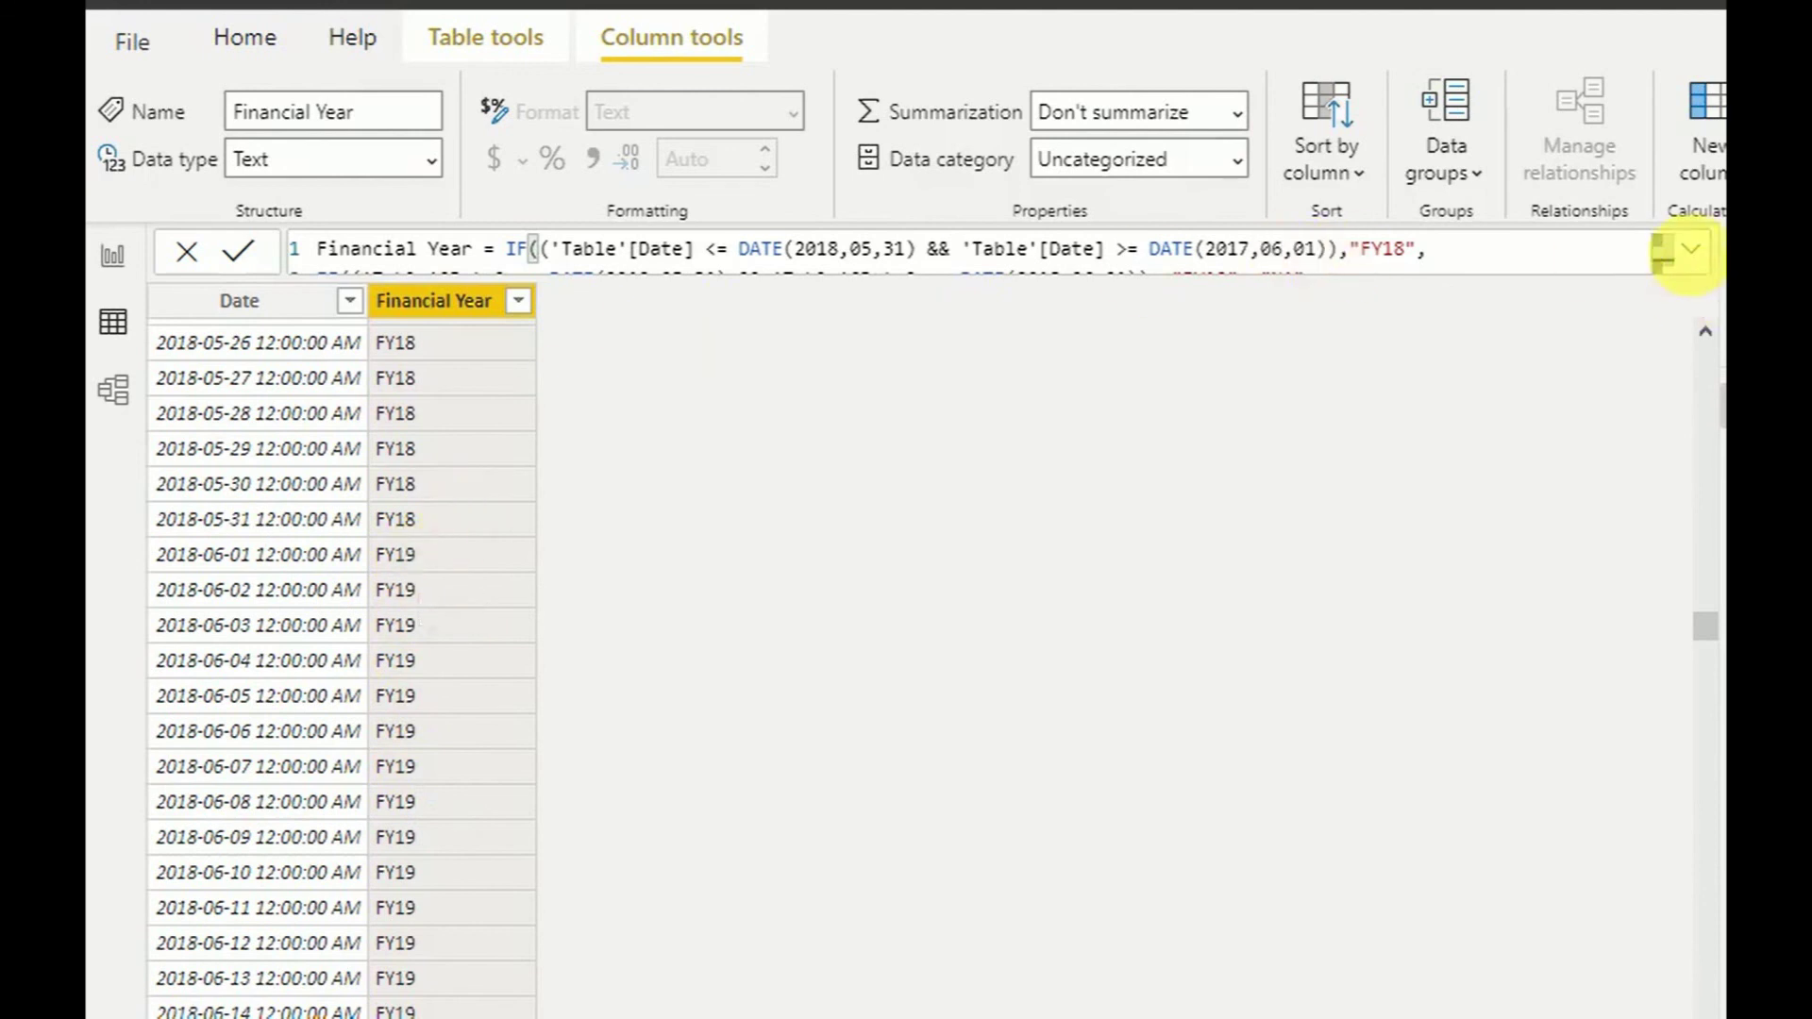
left_click(1693, 251)
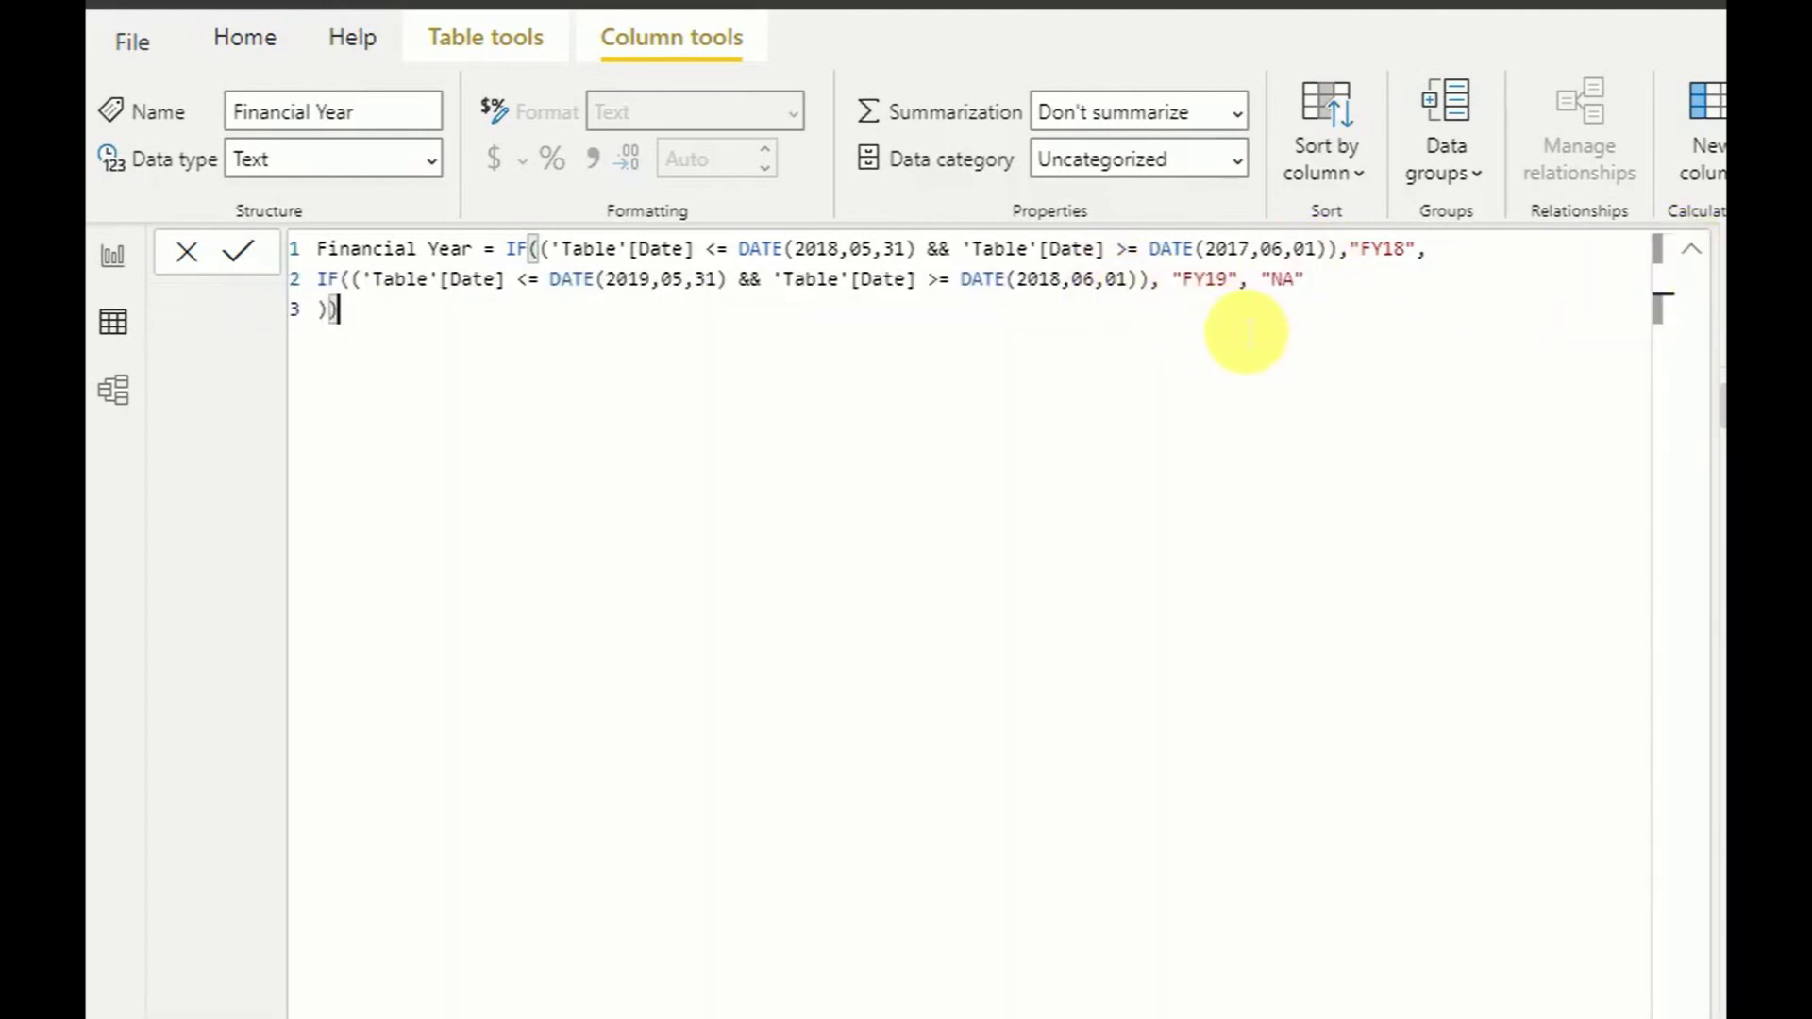